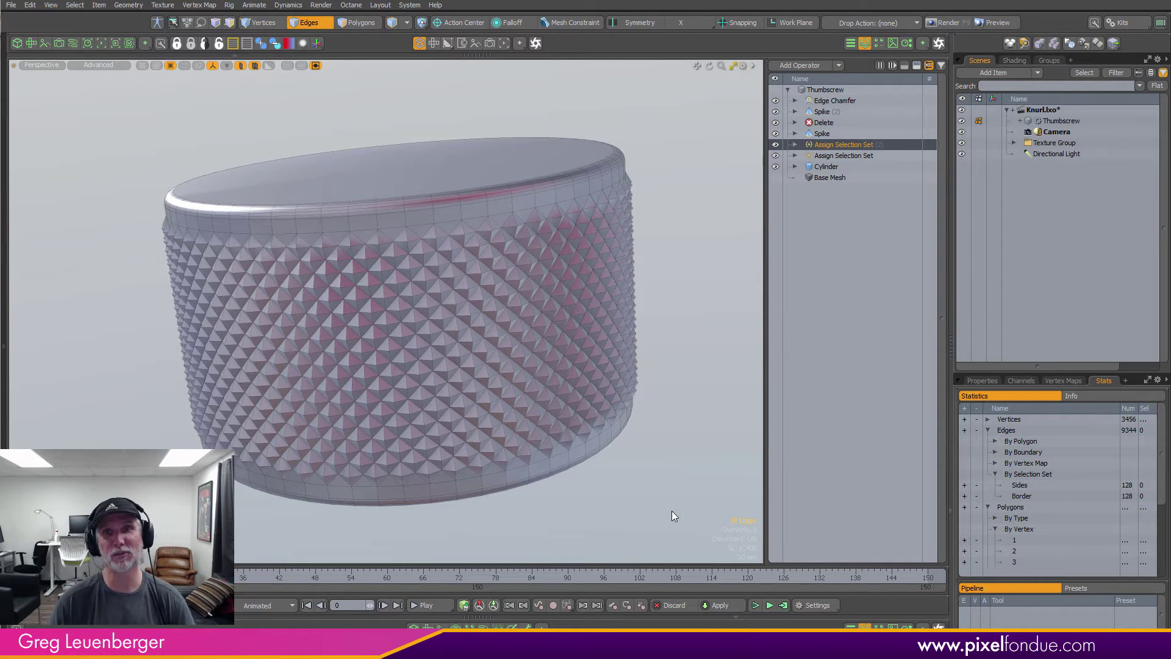
Haul the Thumbscrew's Cylinder operation up to 86 sides and 25 segments to try a denser knurl.
left_click(837, 167)
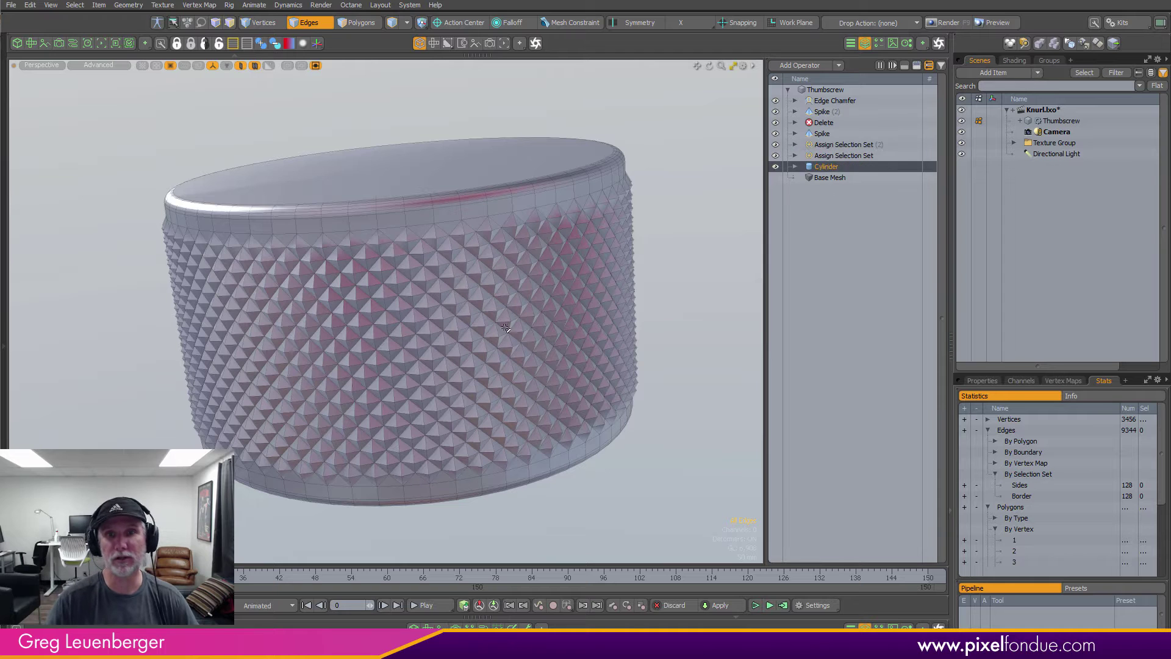
left_click_drag(529, 328, 484, 340, "alt+shift")
scroll(525, 329, "down", 3)
key("c")
left_click_drag(631, 307, 460, 327, "alt+shift")
scroll(604, 328, "up", 5)
scroll(603, 327, "down", 3)
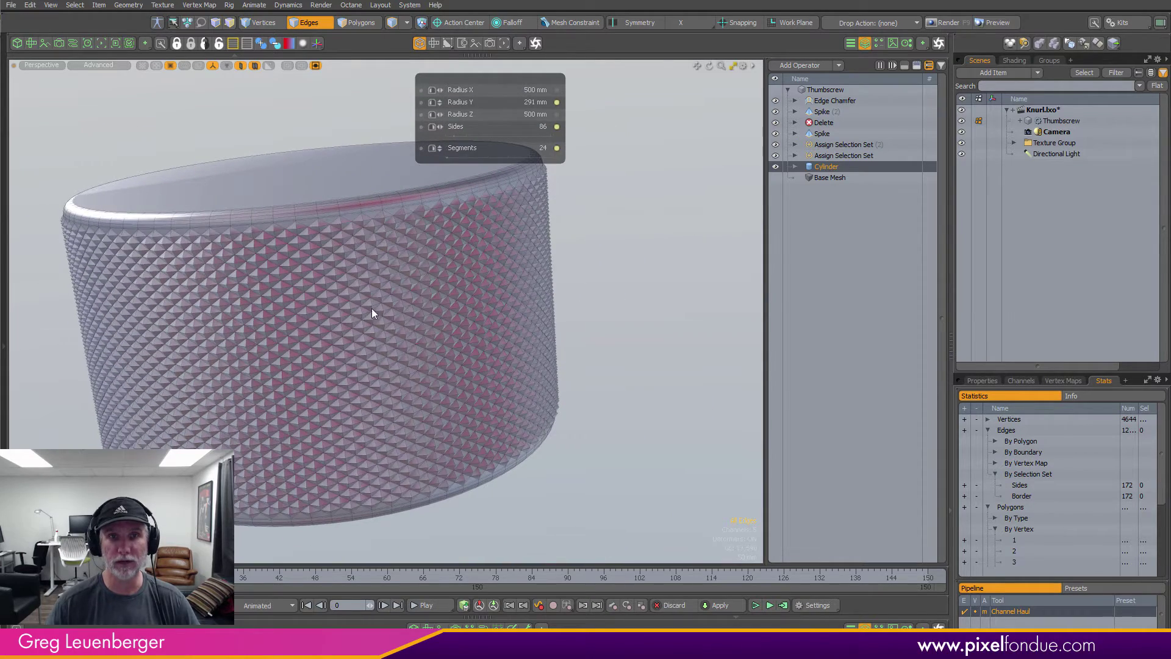
scroll(371, 309, "up", 5)
scroll(371, 309, "down", 4)
left_click_drag(372, 308, 352, 242, "alt")
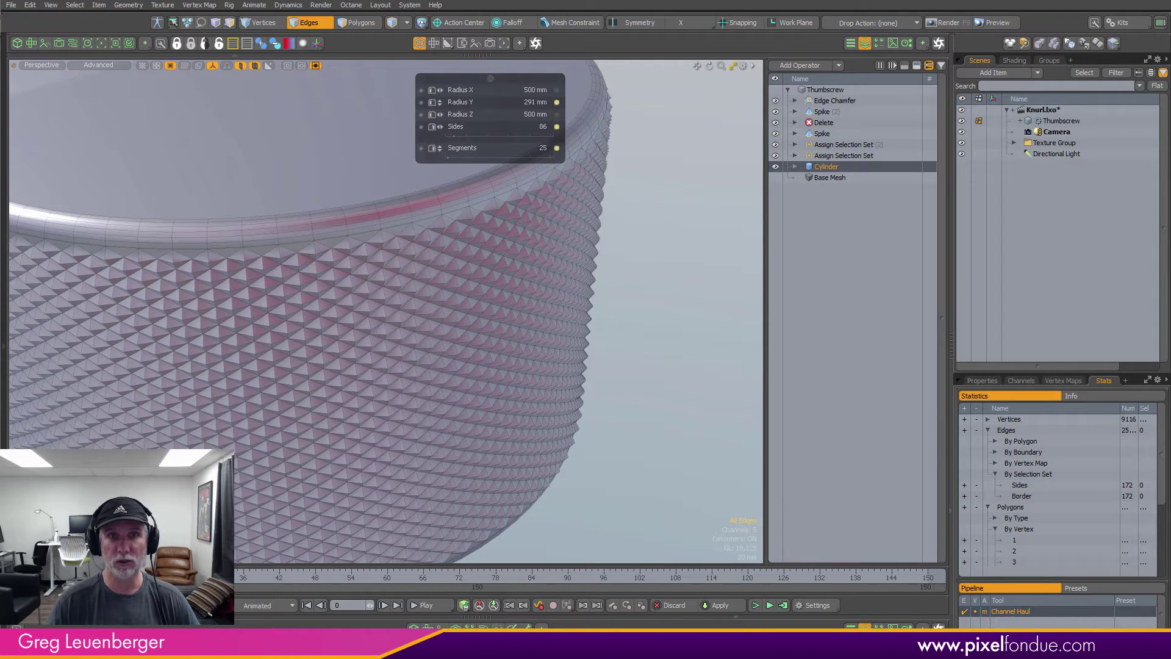
Set the Cylinder operation to 64 sides and 12 segments, and end the channel haul.
left_click_drag(352, 242, 300, 242)
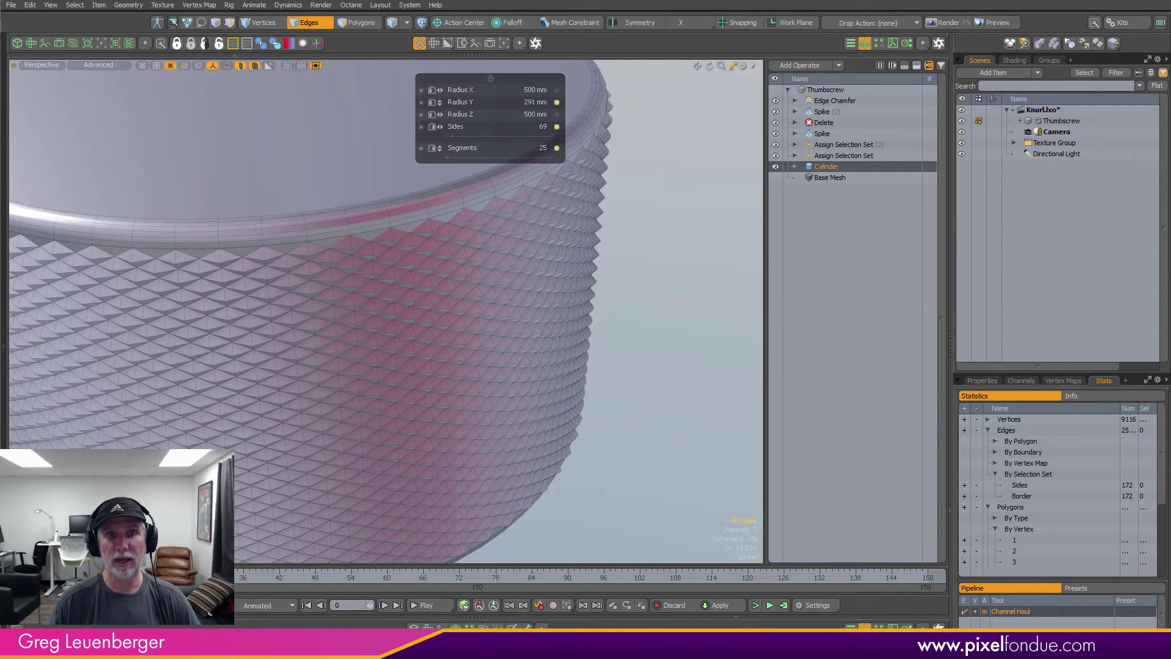
left_click_drag(397, 299, 537, 323, "alt")
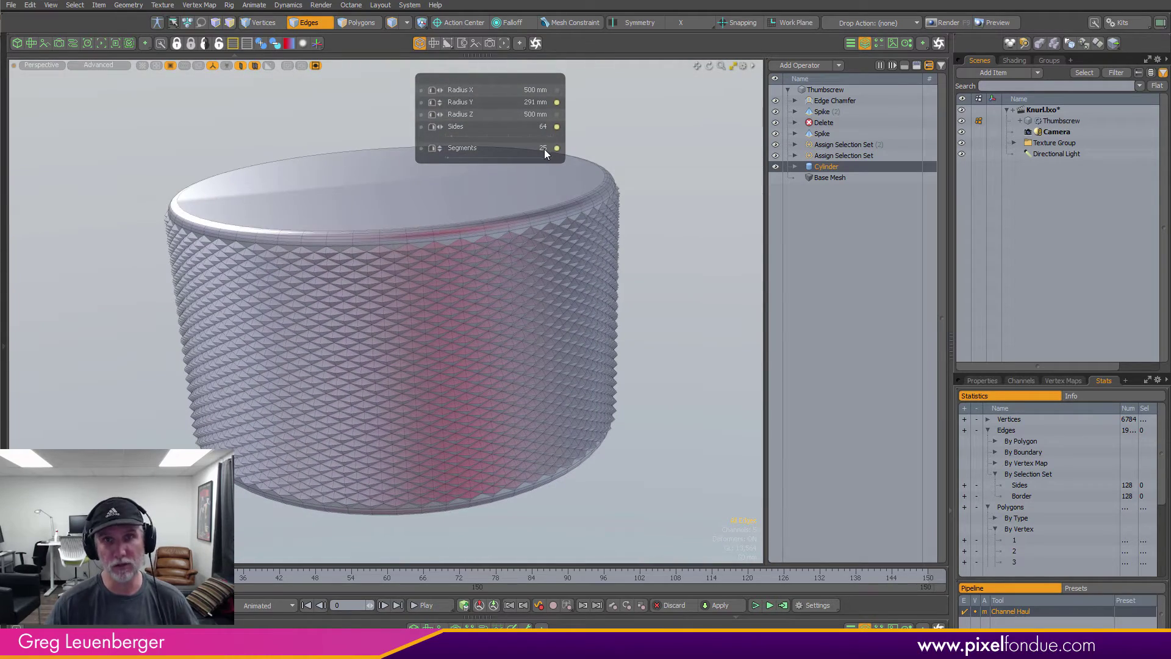
left_click(544, 149)
type("12")
key("Return")
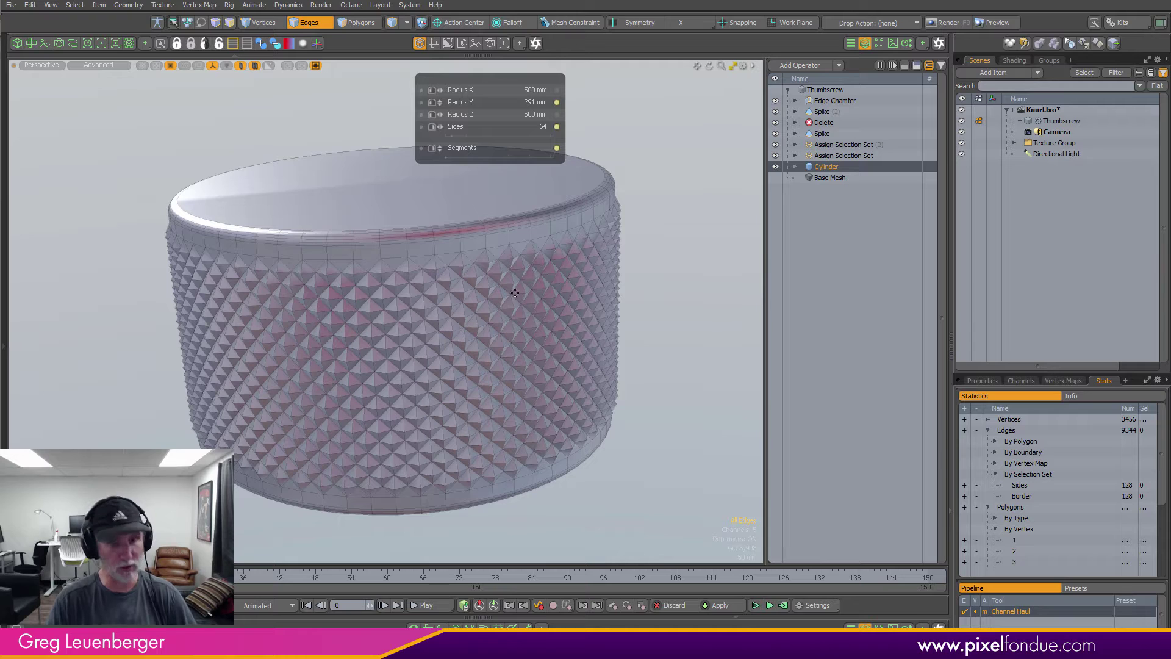
key("space")
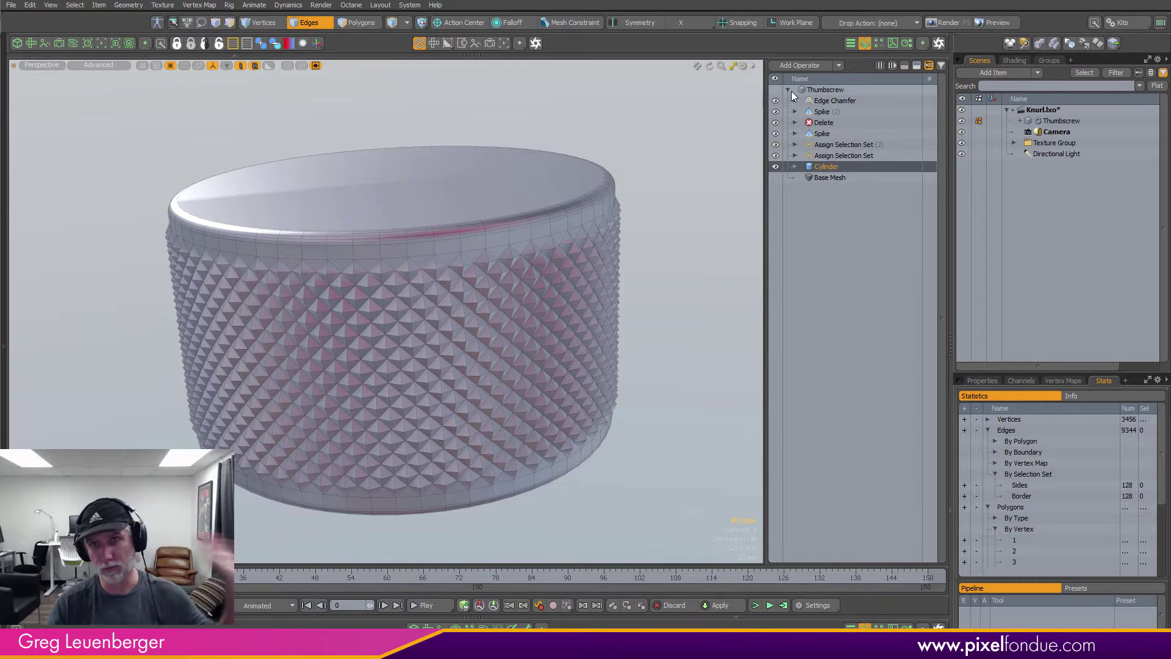
Disable all mesh operations above the Cylinder in the Thumbscrew's operation stack.
left_click(775, 101)
left_click(776, 112)
left_click_drag(775, 135, 773, 166)
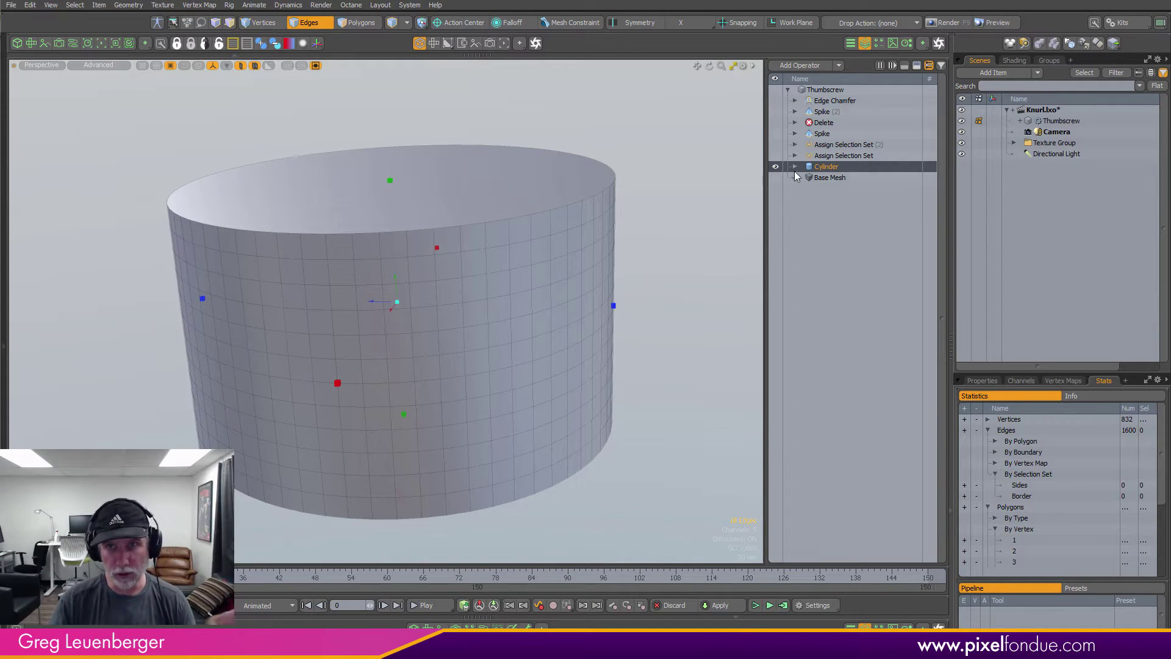
Enable the first Assign Selection Set operation and inspect its selected Sides edges in wireframe shading.
left_click(775, 155)
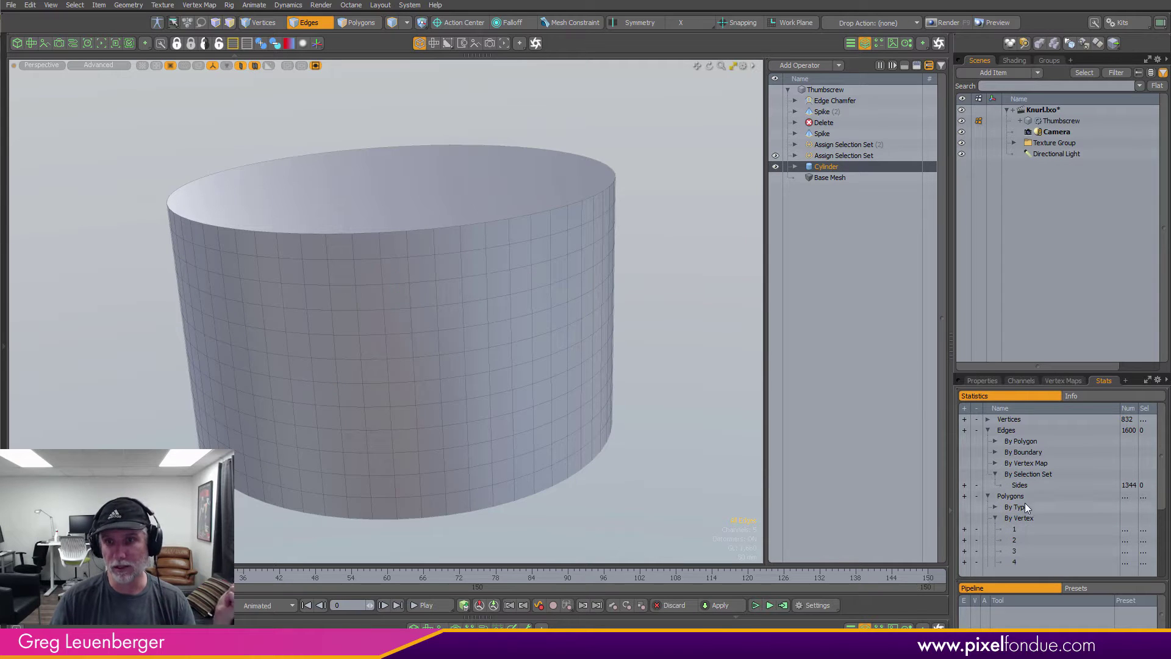
left_click(964, 485)
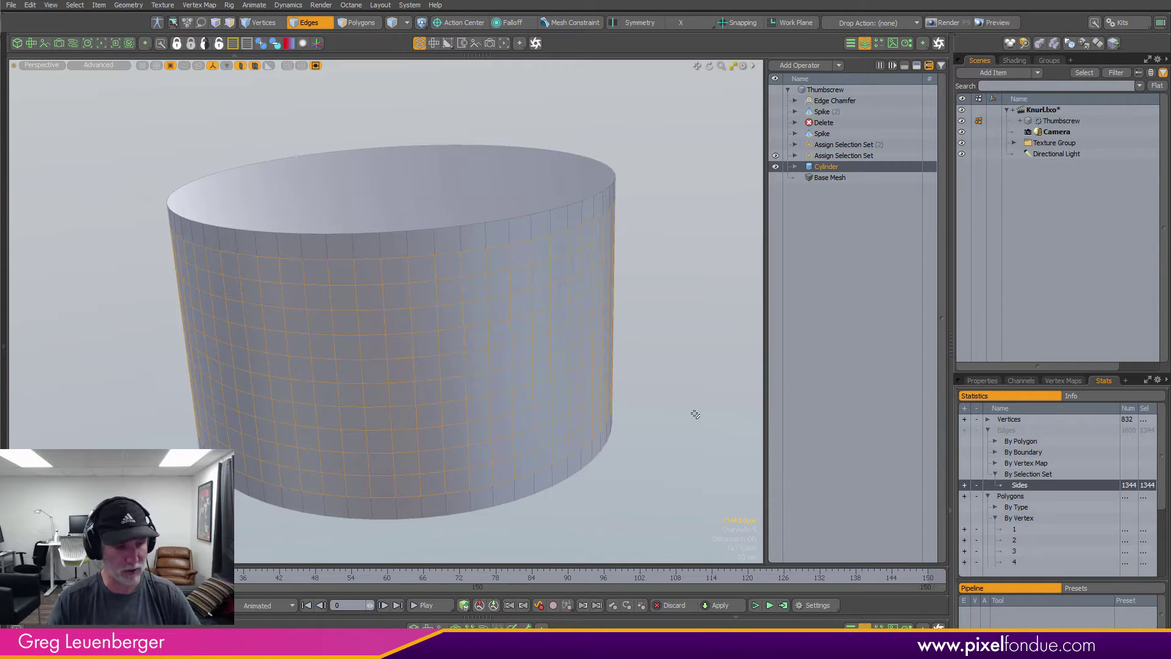
key("ctrl")
left_click(675, 328)
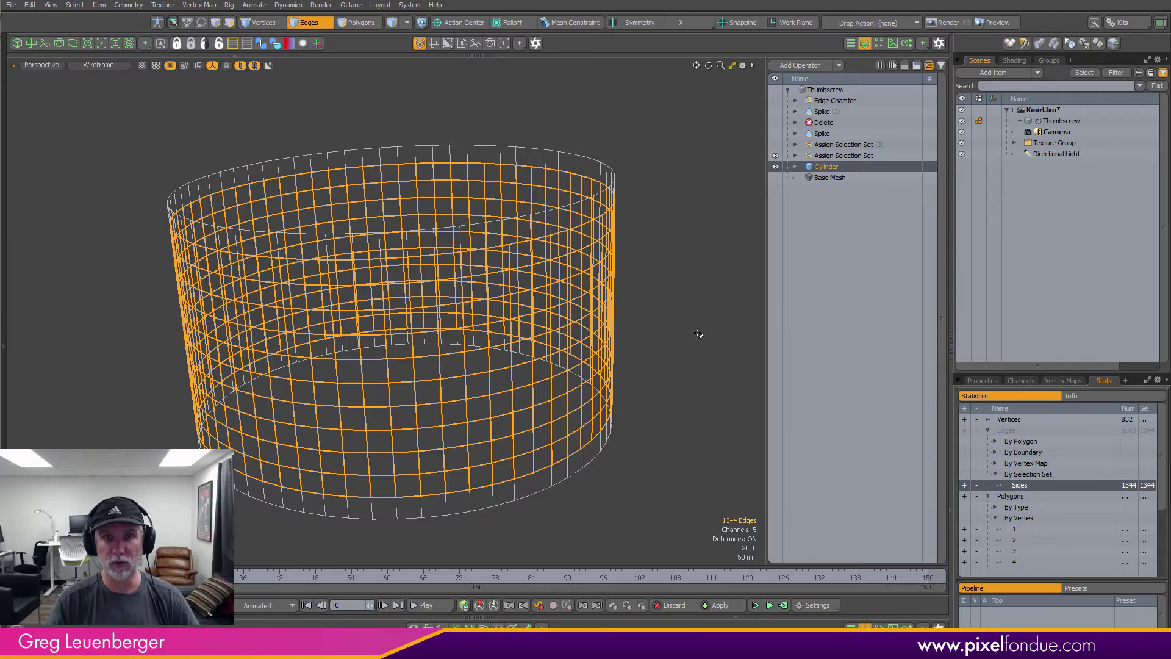
mouse_move(436, 421)
left_mouse_down("alt")
mouse_move(425, 364)
mouse_move(549, 360)
mouse_move(687, 379)
left_mouse_up("alt")
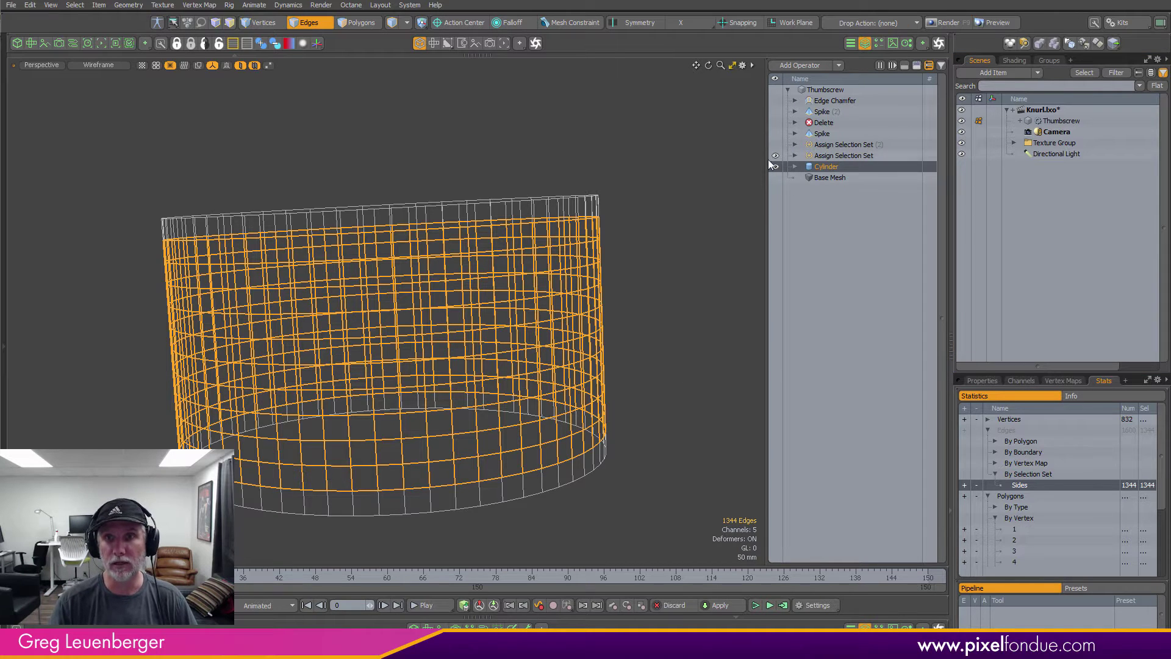
Clear the edge selection, enable the second Assign Selection Set operation and select its Border edges.
left_click(676, 209)
left_click(776, 145)
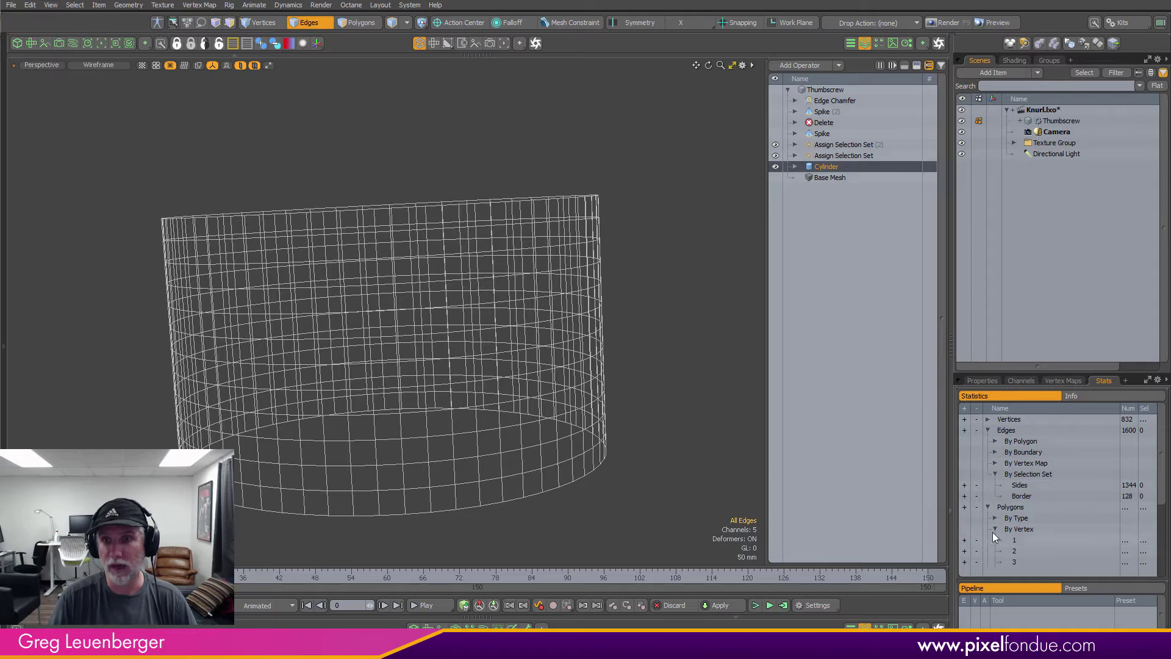
left_click(964, 496)
key("a")
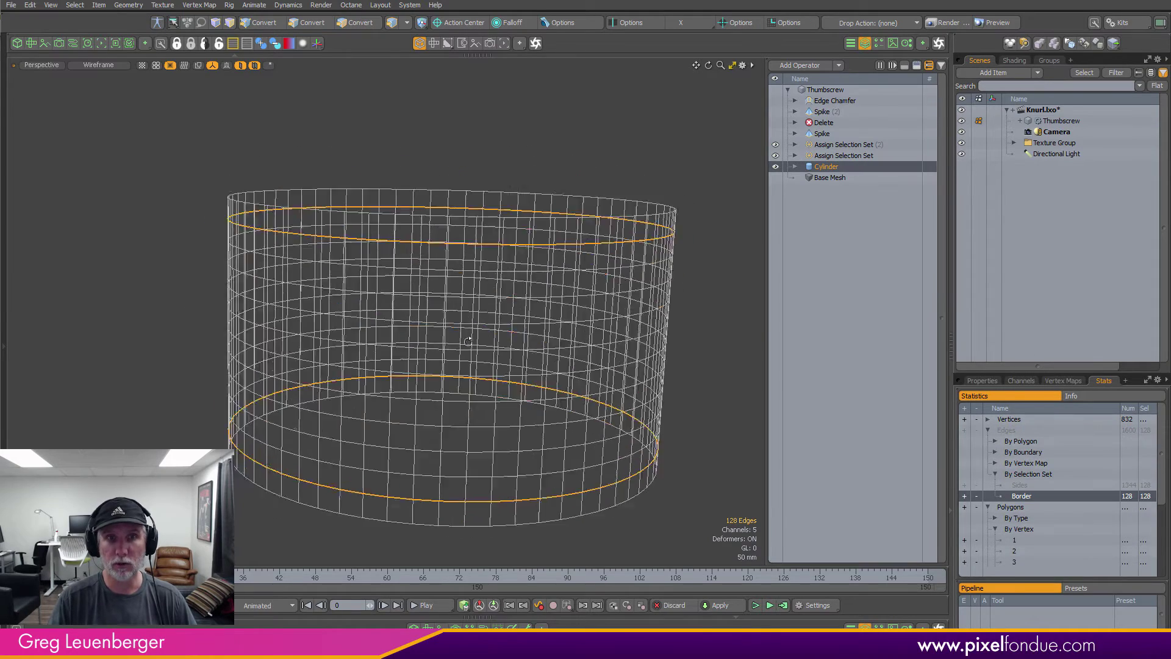
Enable the first Spike operation and view the subdivided cylinder sides in Advanced shading.
left_click(819, 133)
left_click(775, 133)
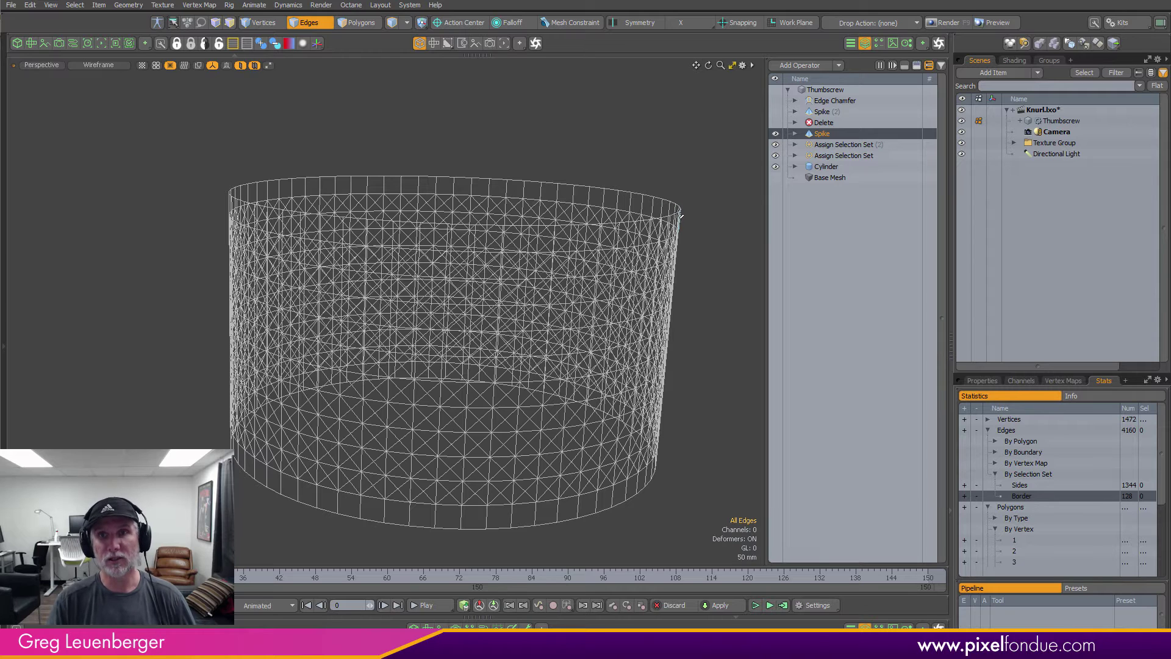
key("ctrl+grave")
left_click(707, 230)
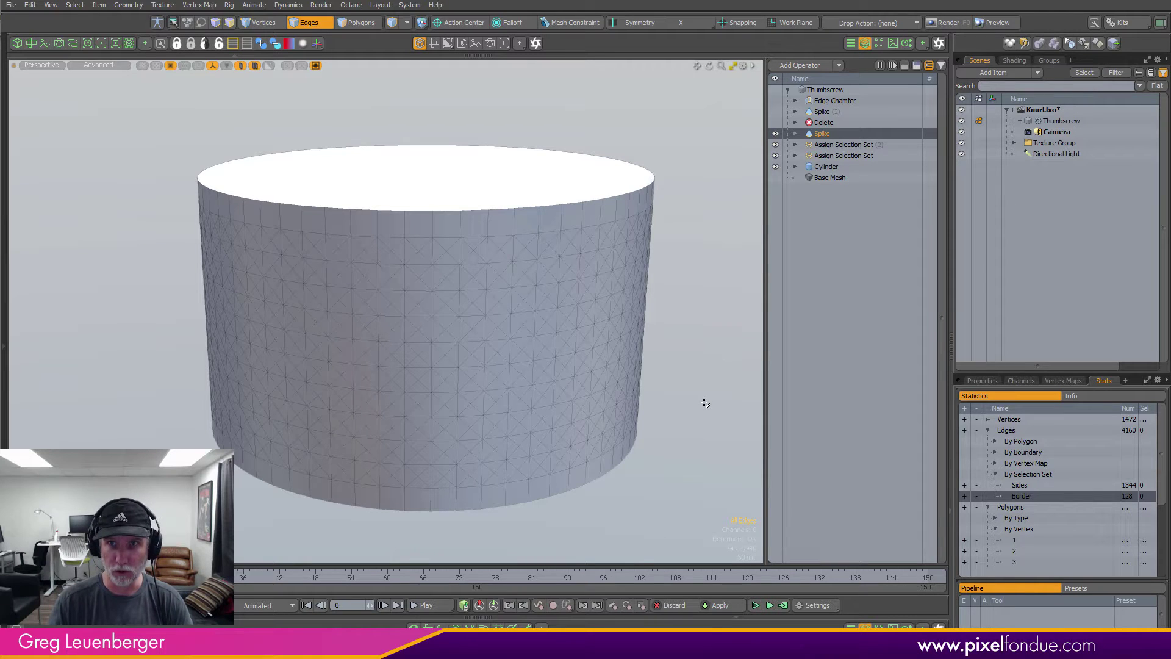
left_click_drag(282, 262, 685, 445, "alt")
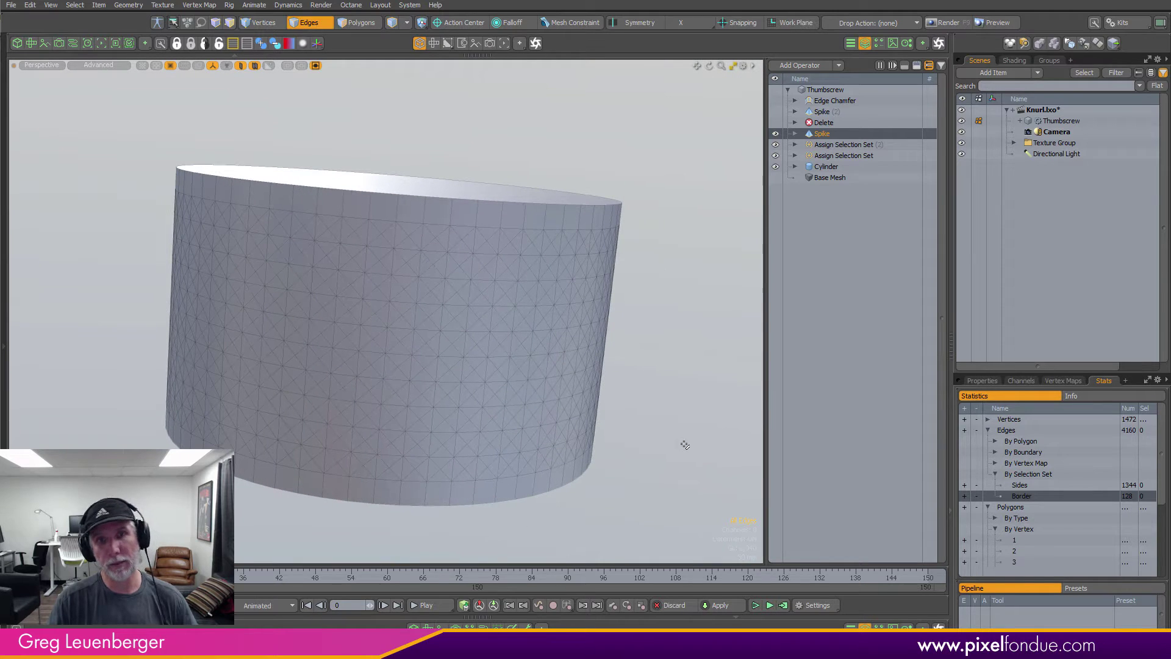
Select sample spike polygons on the cylinder's side, and trace the diagonal edge runs in edge mode.
key("3")
left_click_drag(421, 346, 429, 347)
left_click(615, 344)
key("2")
double_click(421, 341)
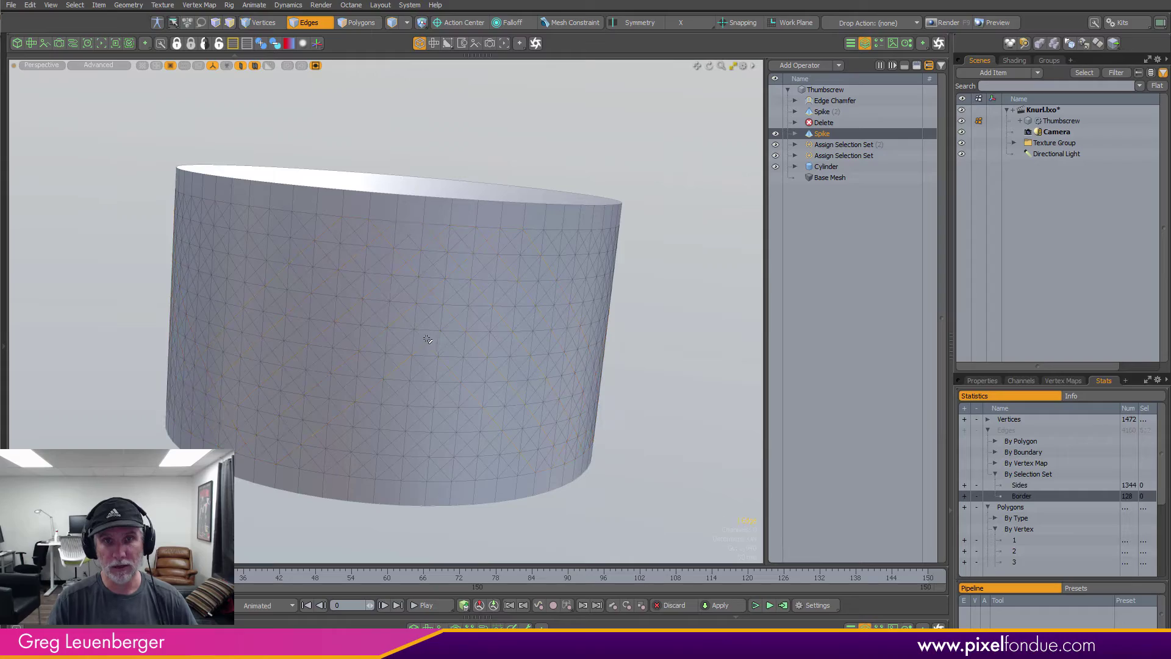
mouse_move(395, 335)
left_mouse_down("ctrl+alt")
mouse_move(413, 342)
mouse_move(397, 333)
left_mouse_up("ctrl+alt")
double_click(416, 331, "shift")
Inspect the diagonal edges around the cylinder in wireframe, clear the selection and return to Advanced shading.
key("ctrl+2")
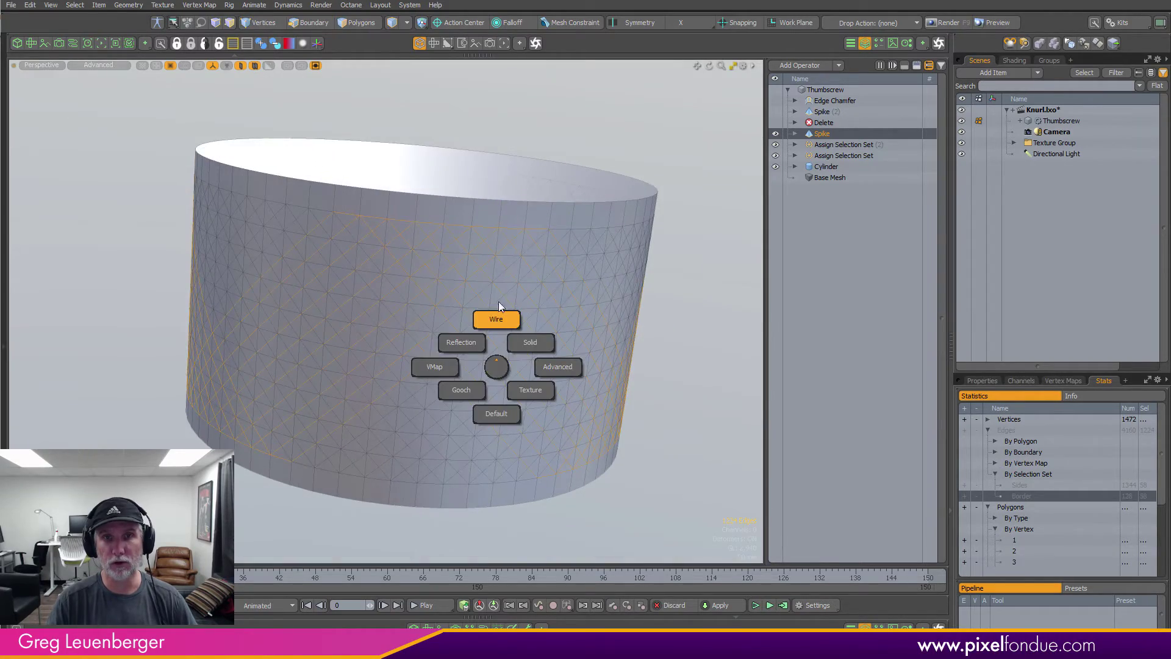
left_click(499, 304)
left_click_drag(501, 306, 536, 323, "alt")
left_click(687, 350)
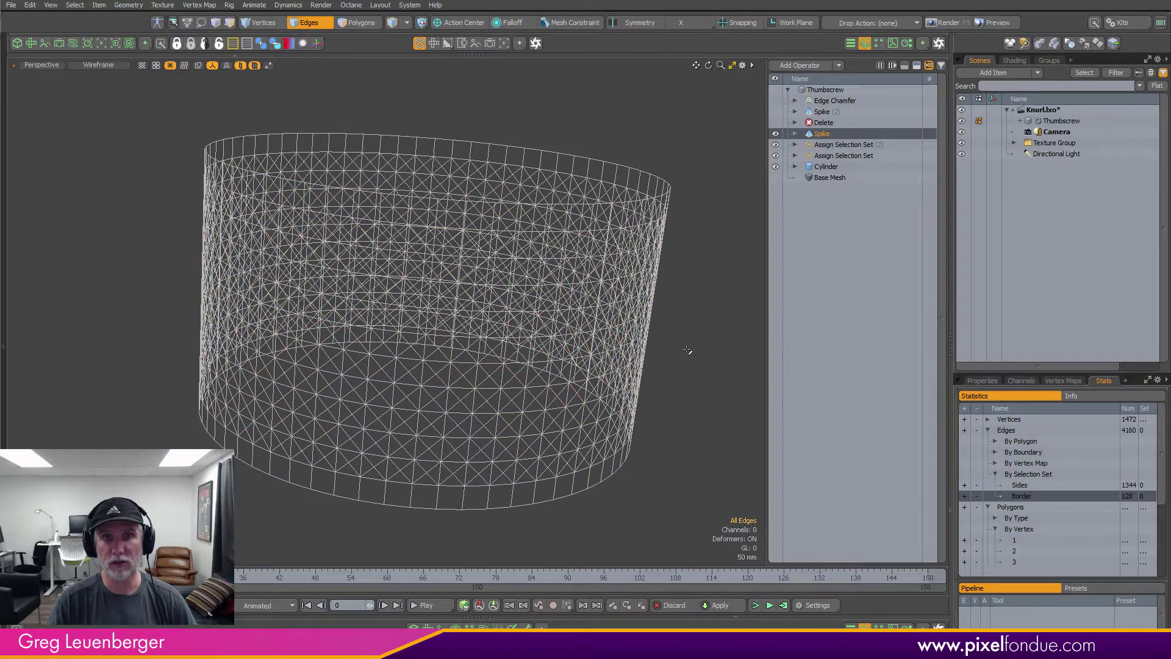
key("ctrl+2")
left_click(732, 348)
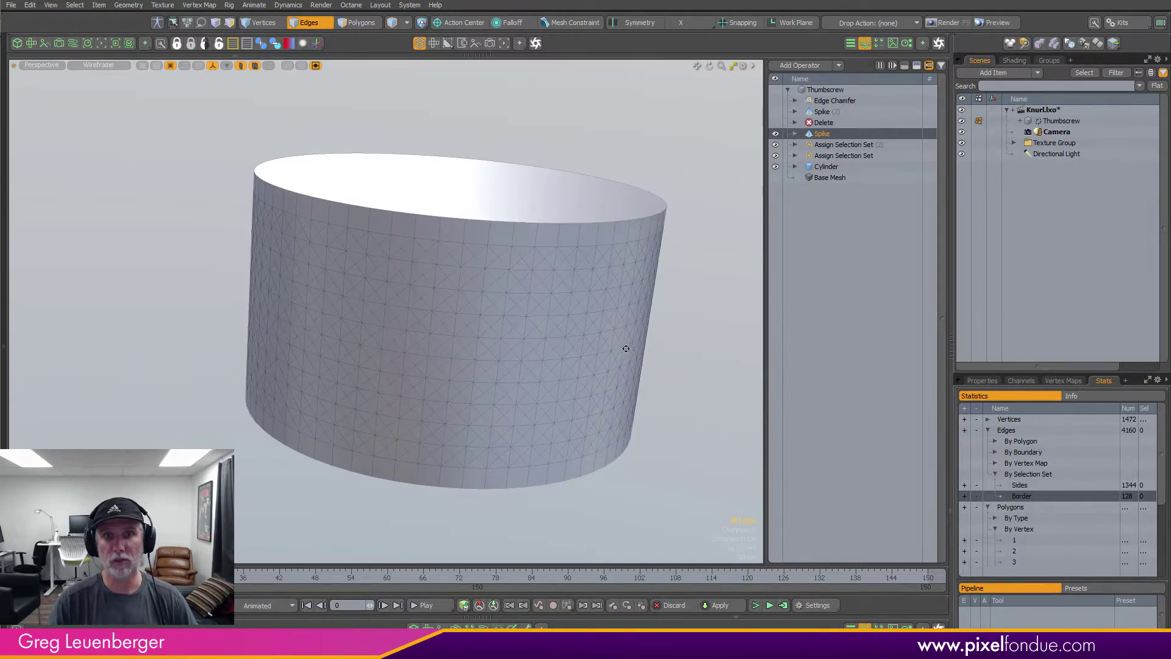
left_click_drag(549, 329, 576, 334, "alt")
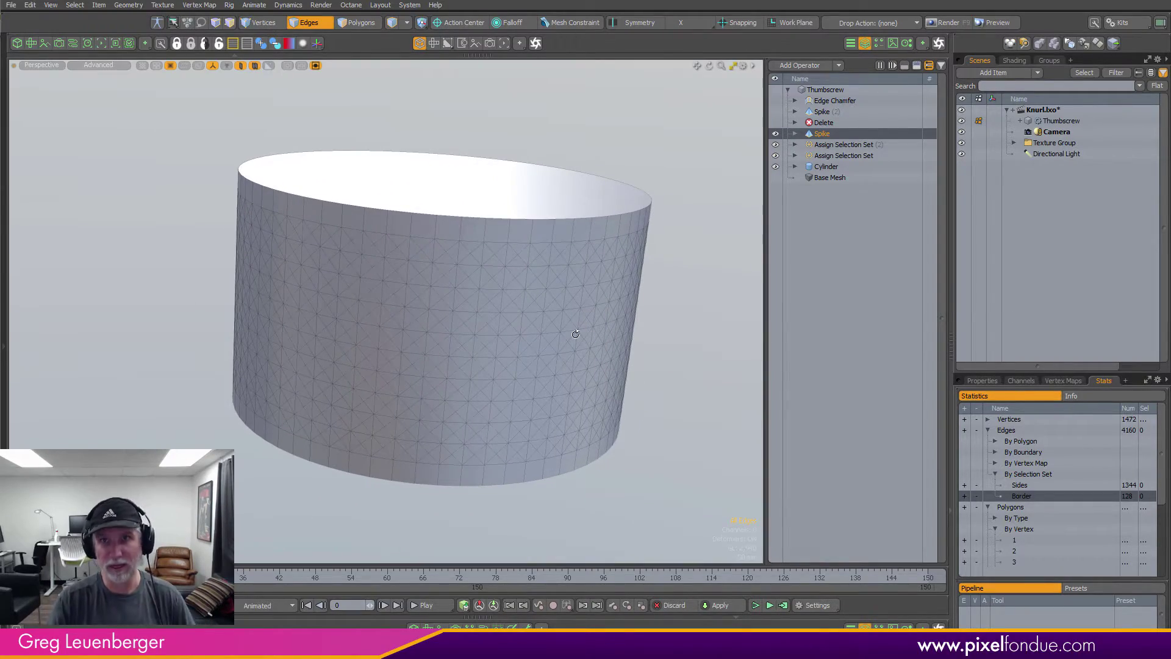
Enable the Delete operation and select sample diamond-shaped side polygons and a rim polygon in polygon mode.
left_click(775, 122)
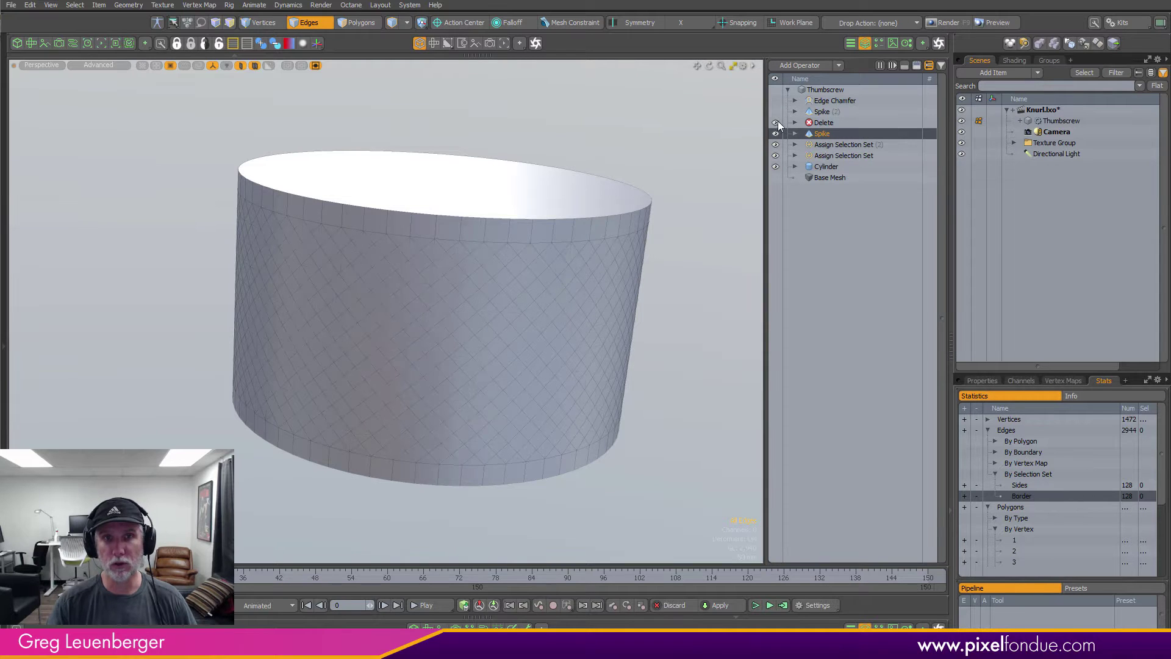
key("3")
left_click(415, 330)
mouse_move(425, 347)
left_mouse_down()
mouse_move(459, 378)
mouse_move(448, 389)
left_mouse_up()
mouse_move(370, 302)
left_mouse_down("shift")
mouse_move(308, 332)
mouse_move(328, 313)
mouse_move(302, 320)
left_mouse_up("shift")
left_click(598, 227)
Enable the second Spike and the Edge Chamfer operations, and inspect the raised knurls and rounded rim.
left_click(821, 112)
left_click(775, 111)
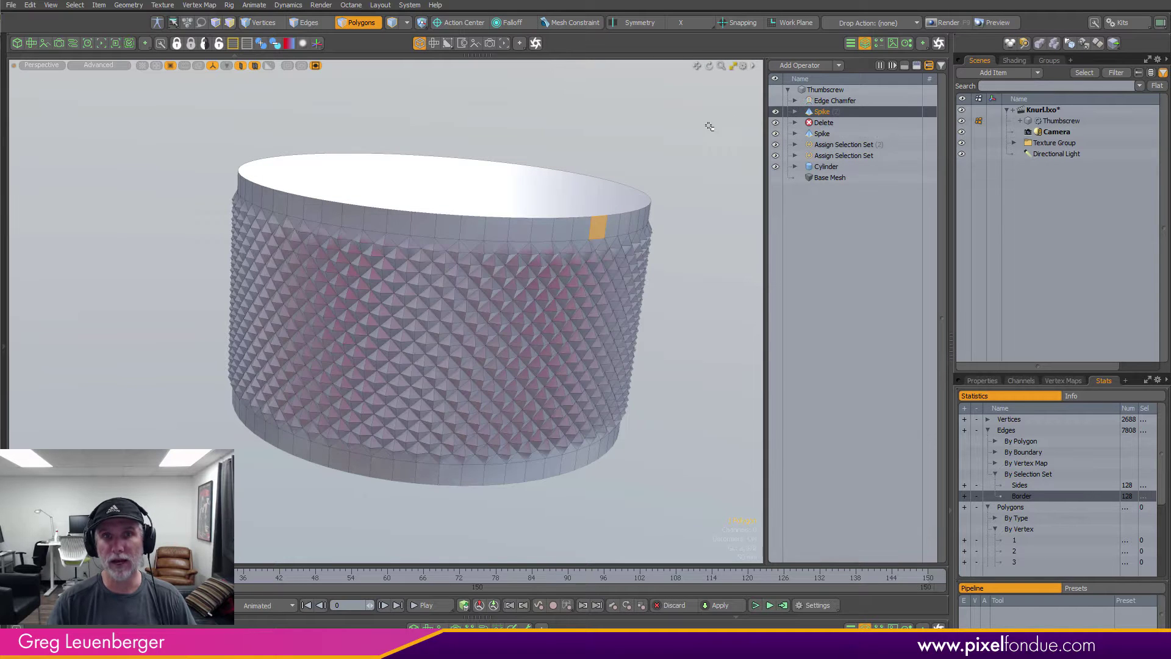
left_click(775, 100)
left_click(830, 101)
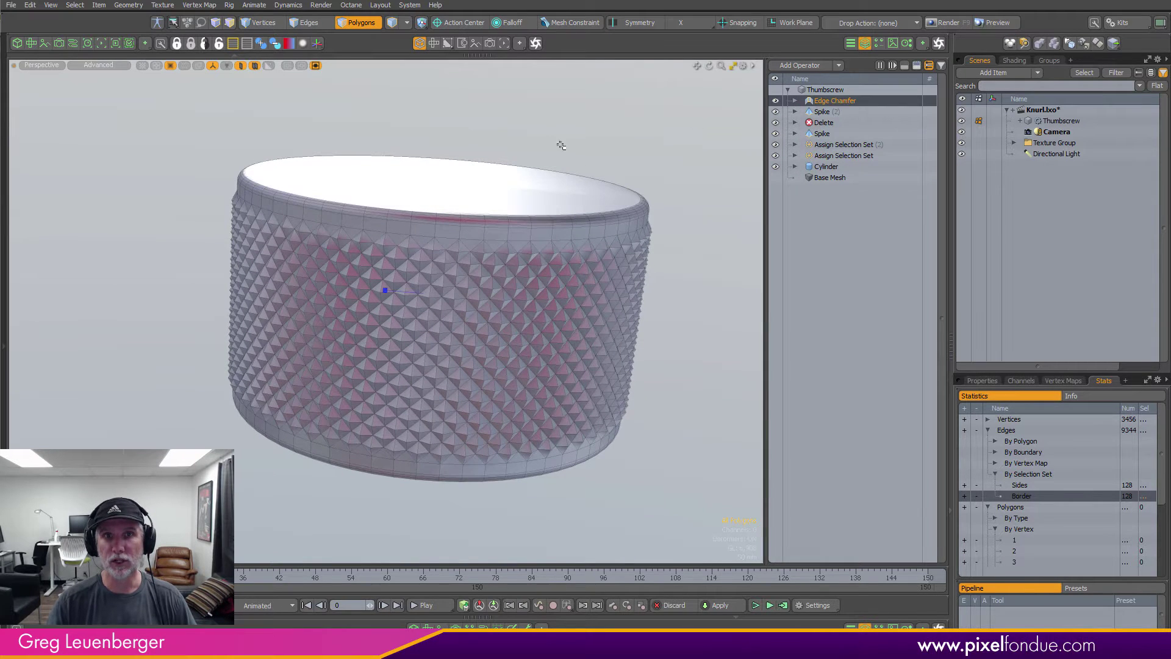
scroll(419, 204, "up", 5)
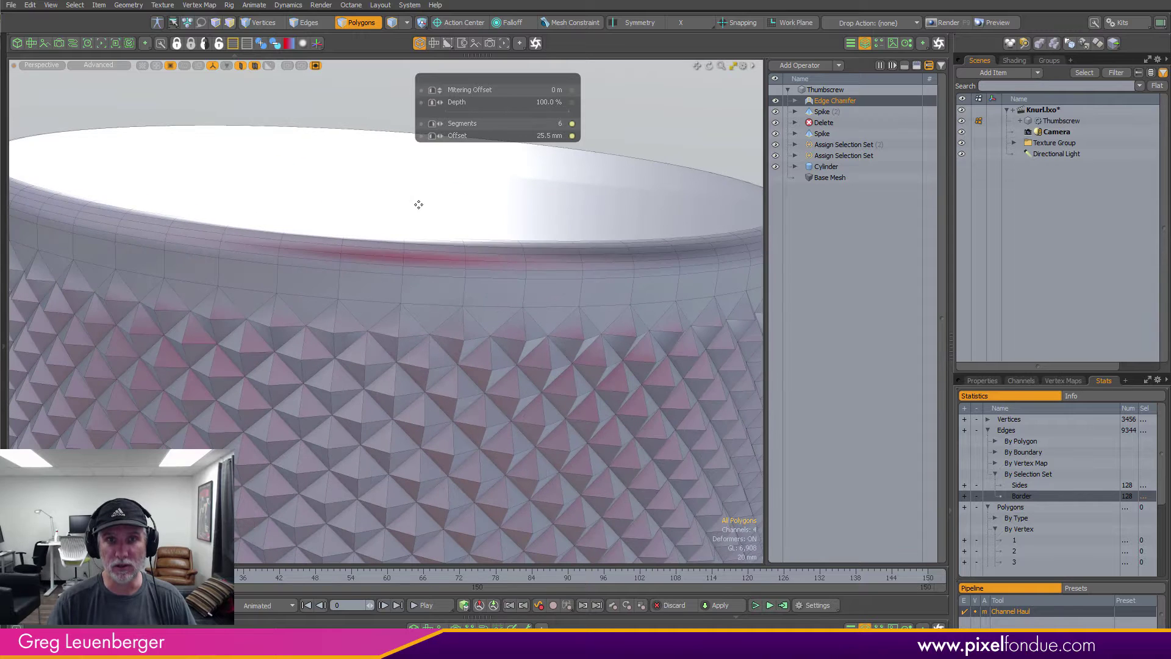
left_click_drag(452, 204, 461, 287)
scroll(427, 218, "down", 5)
key("space")
left_click(678, 268)
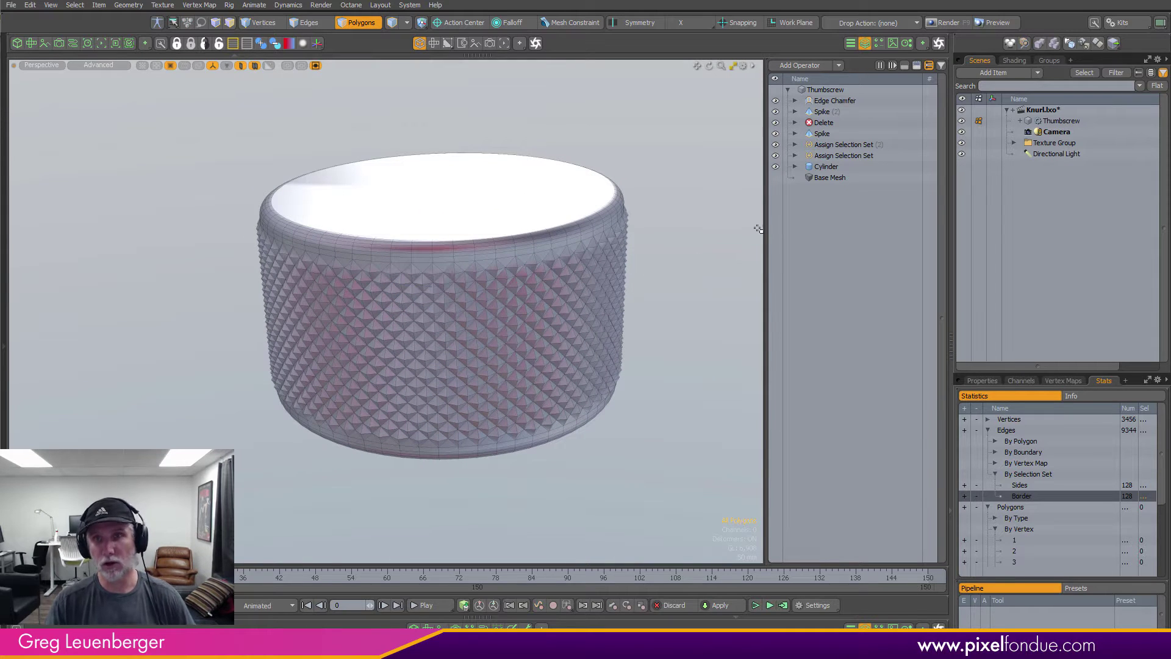
Hide the Thumbscrew, create a new mesh directly below it in the item list and add a Cylinder mesh operation.
left_click(962, 120)
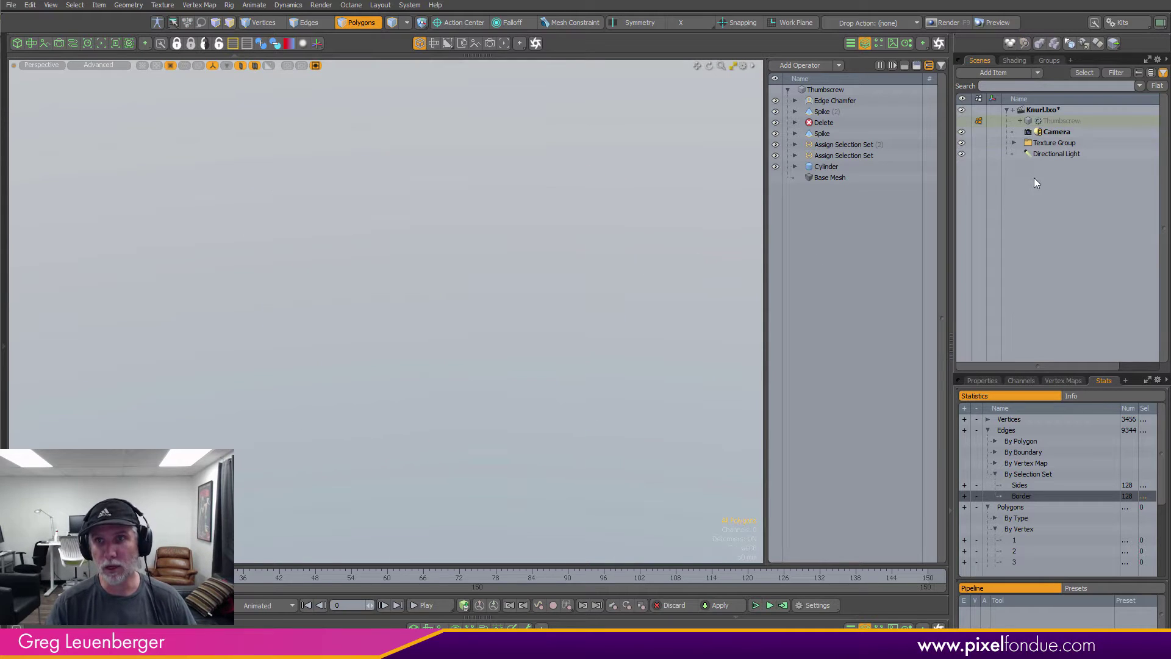
key("n")
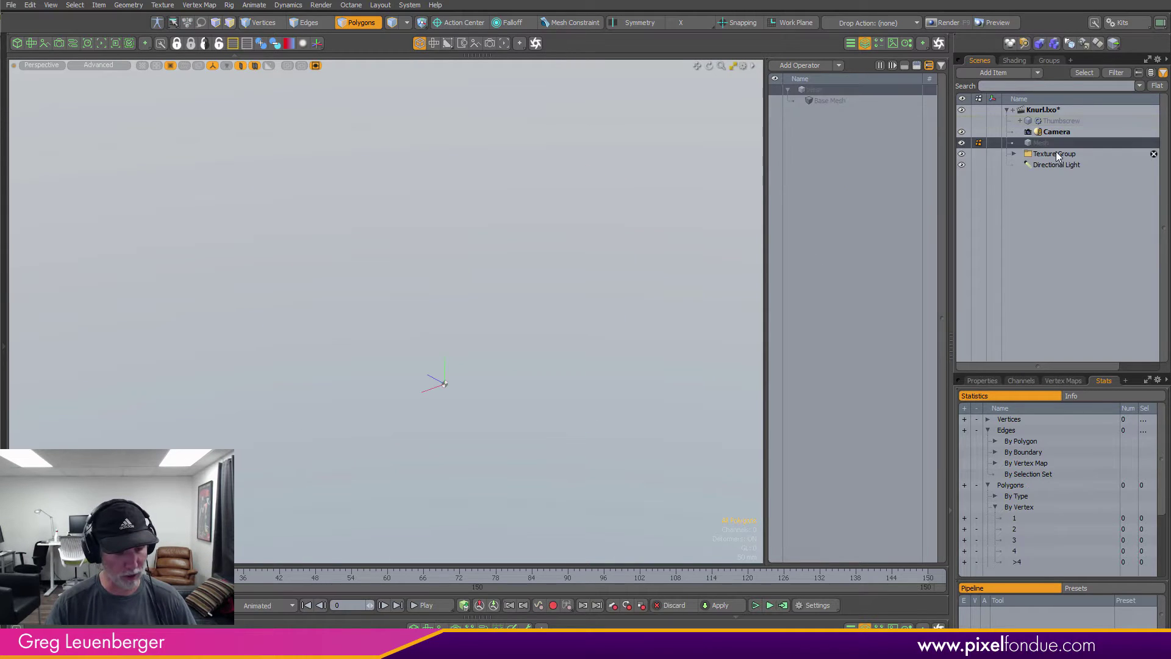
left_click(984, 380)
left_click_drag(1043, 143, 1062, 134)
left_click(811, 65)
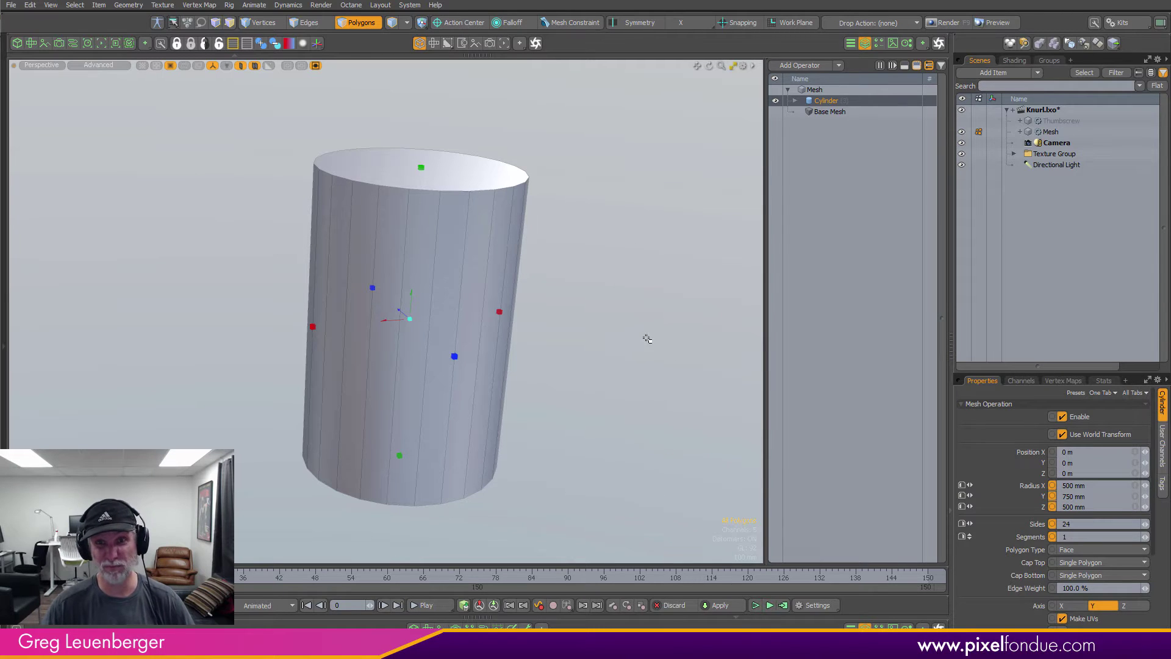
Set the new cylinder's handle mode to Resize from Center and shorten its Y radius to about 240 mm.
key("grave")
left_click(676, 439)
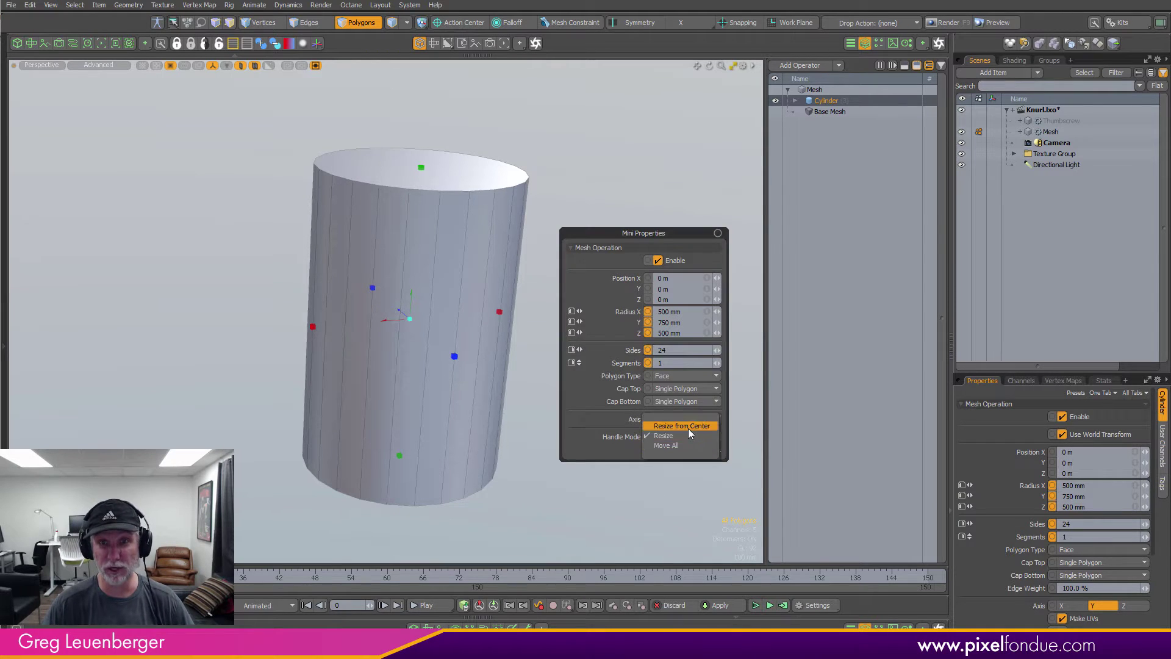
left_click(683, 426)
left_click(422, 168)
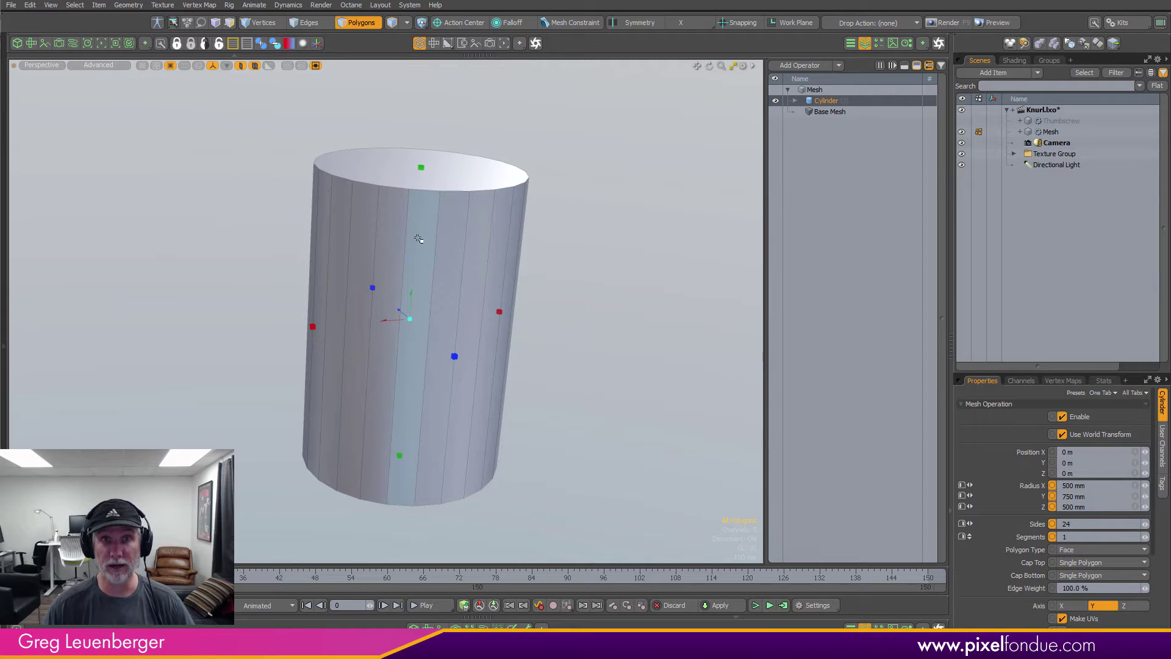
left_click_drag(425, 168, 411, 272)
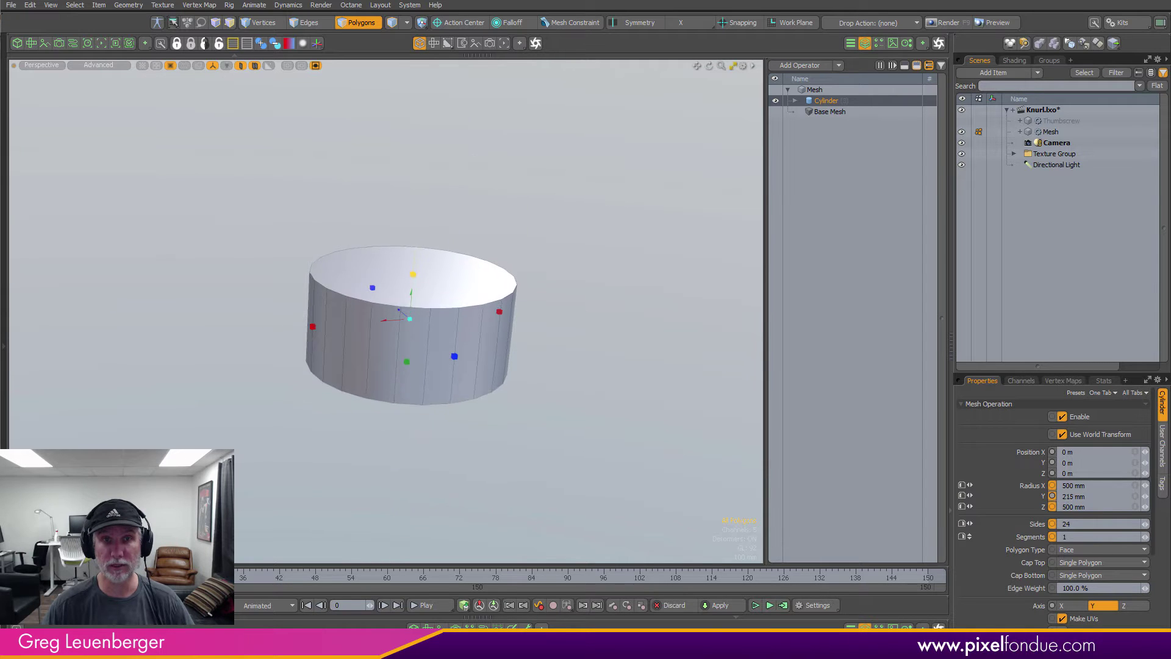
Enlarge the cylinder to about 574 mm in X and Z radius and about 412 mm in Y radius.
left_click_drag(477, 336, 480, 335, "alt")
key("c")
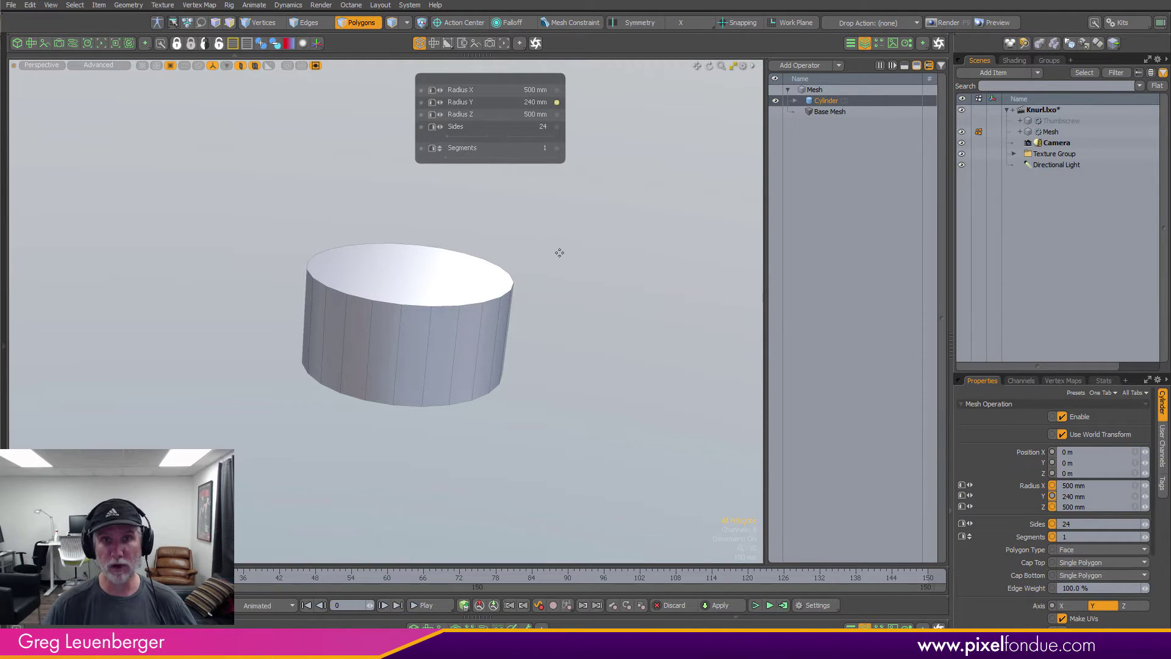
left_click_drag(560, 252, 595, 312)
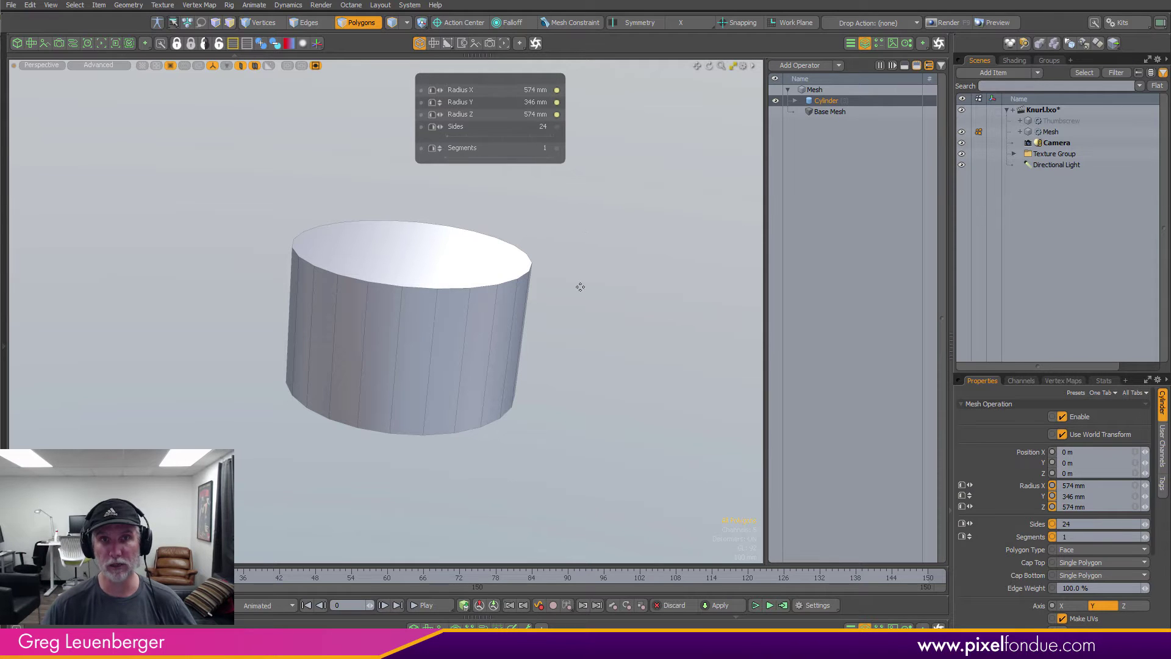
left_click_drag(580, 287, 580, 221)
Raise the cylinder's subdivision to 64 sides and 14 segments so its side polygons are nearly square.
middle_click_drag(580, 244, 616, 327)
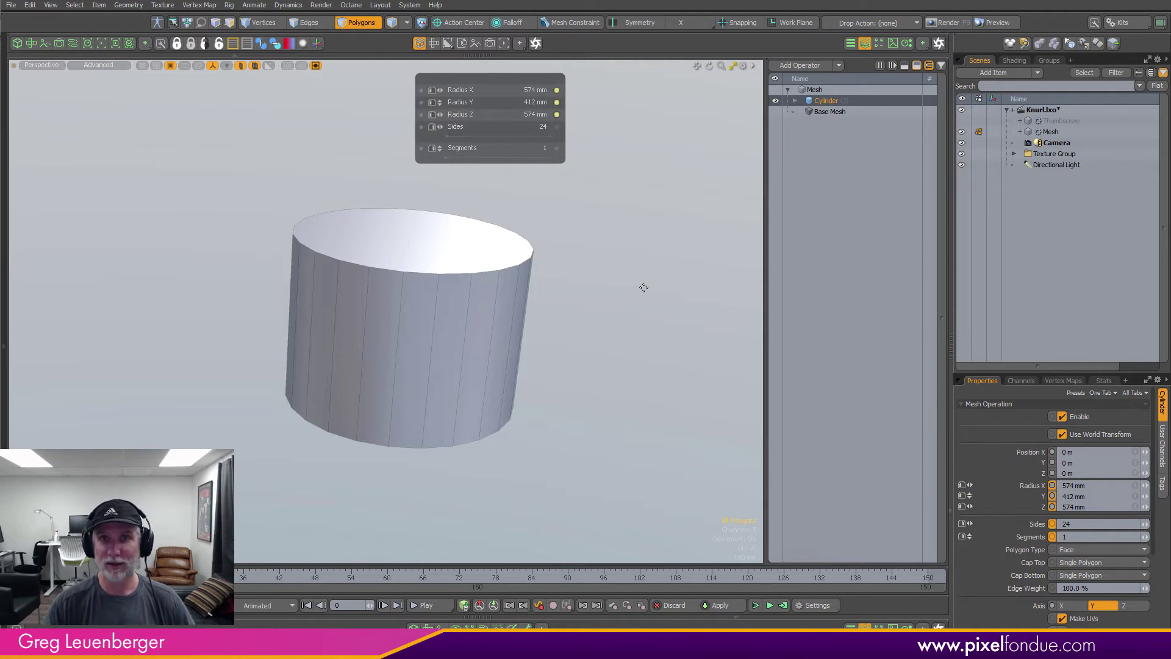
left_click_drag(642, 290, 610, 295, "alt+shift")
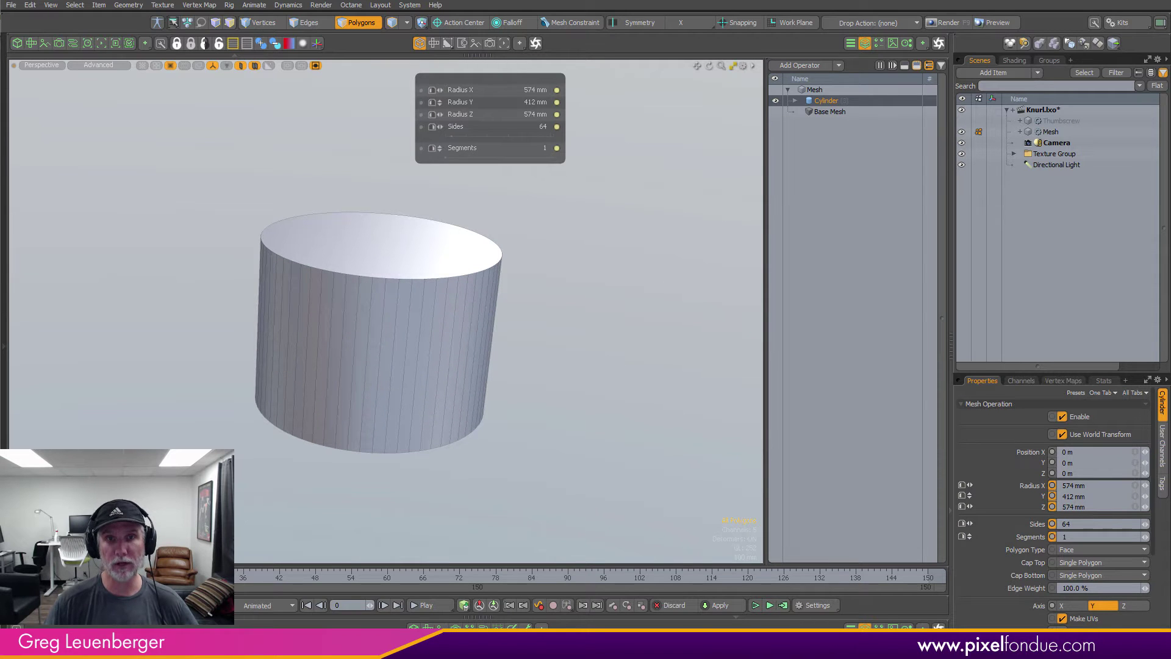
left_click_drag(421, 331, 480, 323, "ctrl+alt")
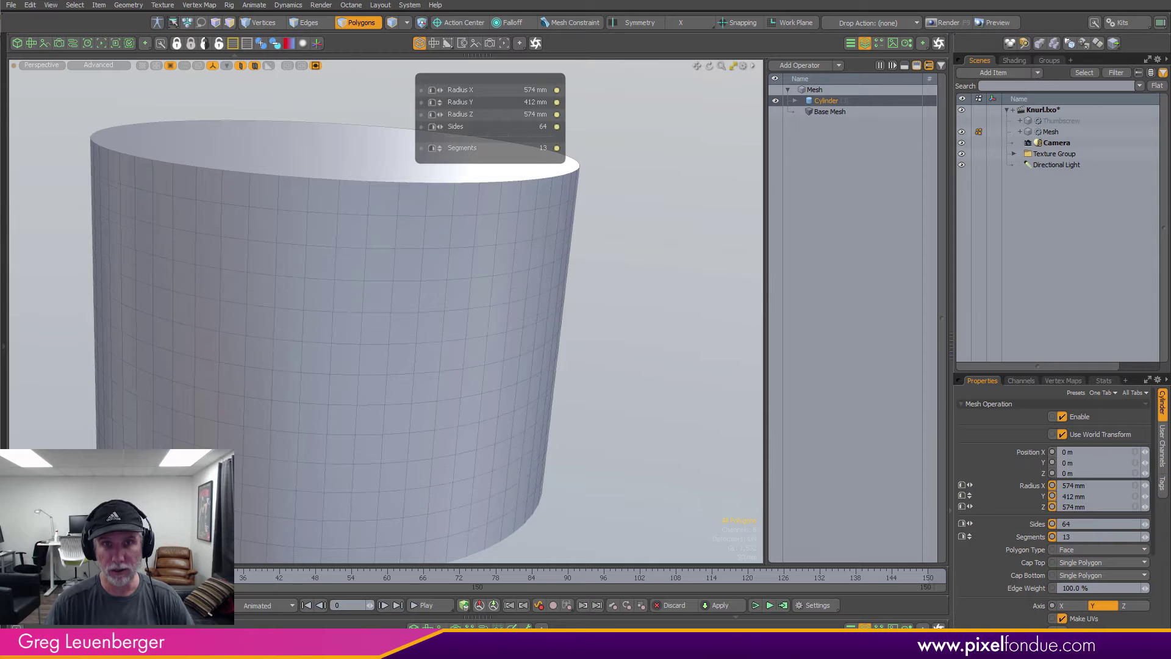
left_click_drag(627, 319, 619, 329, "ctrl+alt")
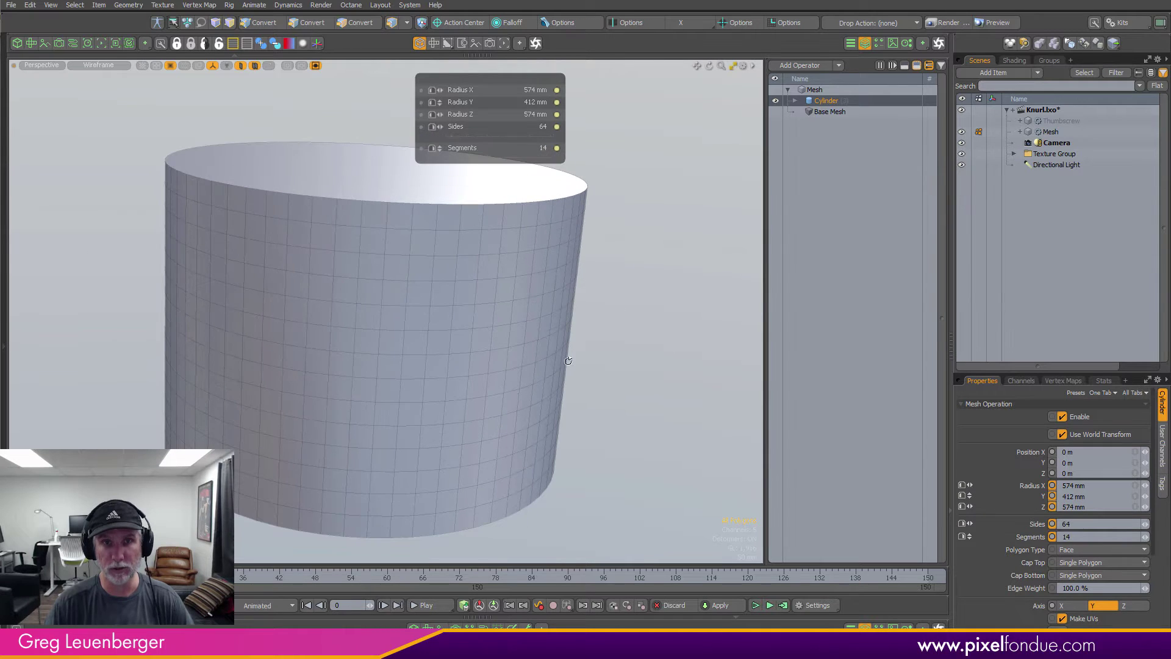
Select a sample side polygon and a short horizontal row of polygons to examine their proportions, clearing each selection.
key("space")
left_click(413, 370)
mouse_move(432, 368)
left_mouse_down("ctrl+alt")
mouse_move(537, 363)
mouse_move(436, 367)
left_mouse_up("ctrl+alt")
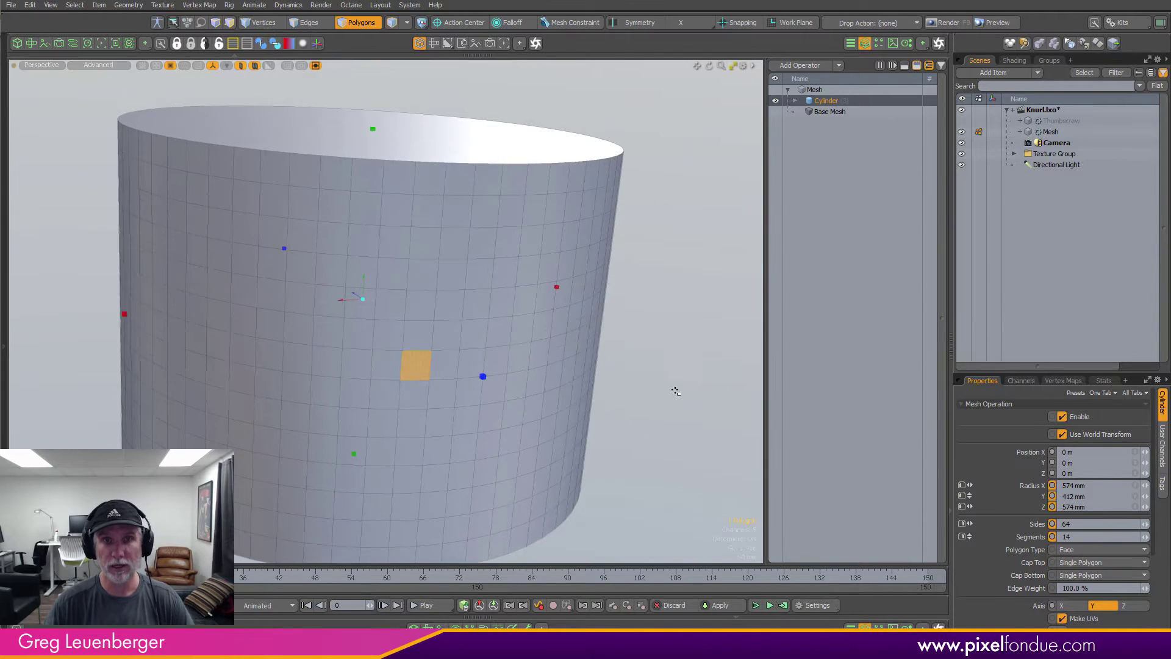
left_click(627, 390)
left_click_drag(619, 390, 653, 315, "ctrl+alt")
scroll(637, 343, "down", 1)
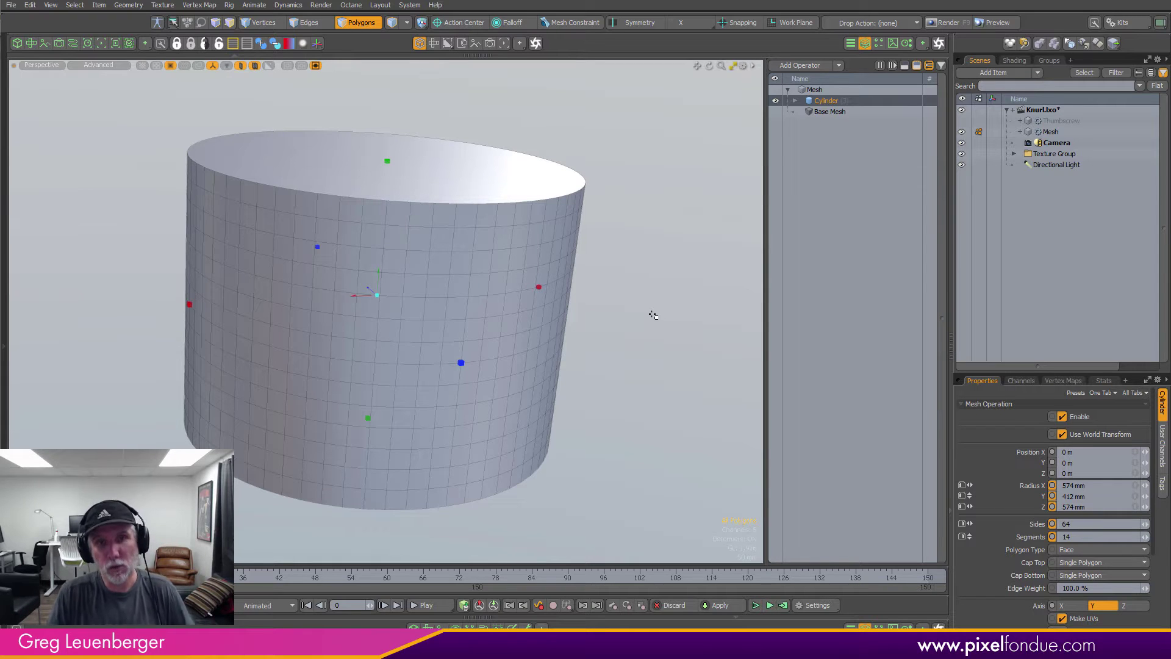
left_click_drag(358, 349, 441, 351)
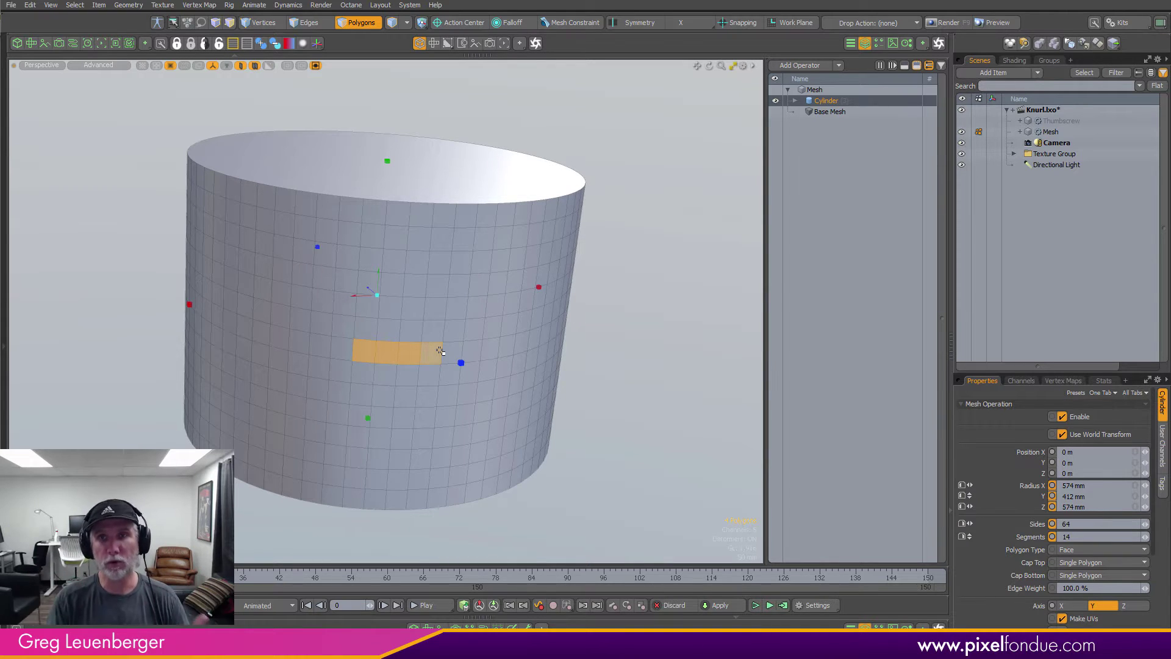
left_click(642, 343)
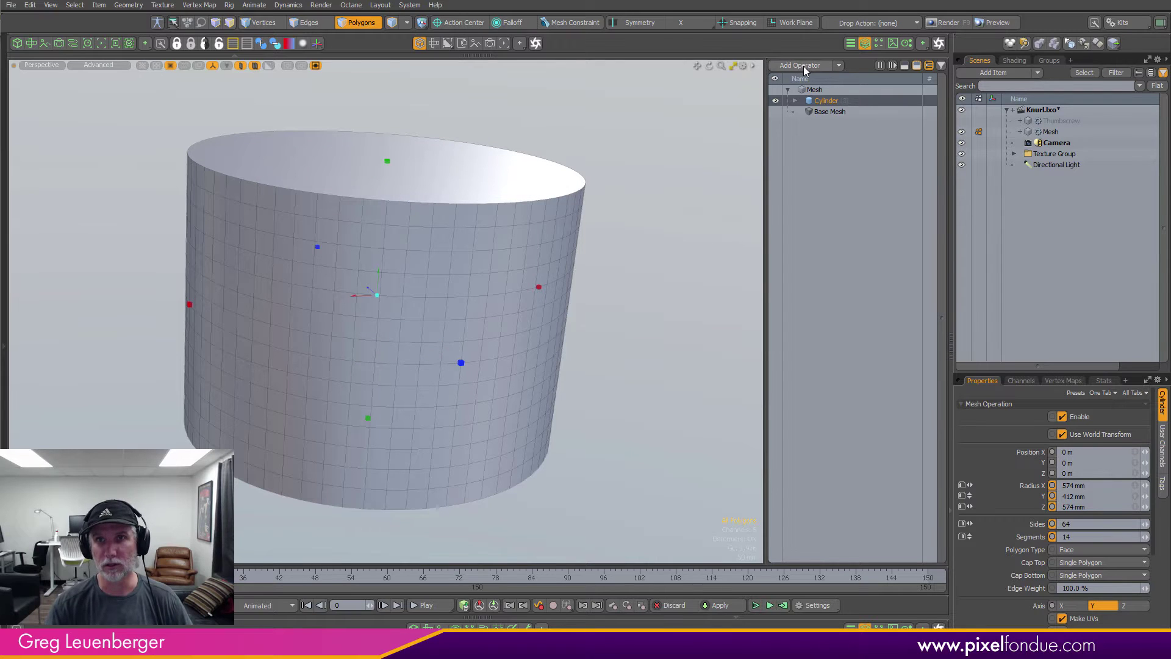
Add an Assign Selection Set mesh operation above the Cylinder and open the choices for its selection input.
left_click(803, 66)
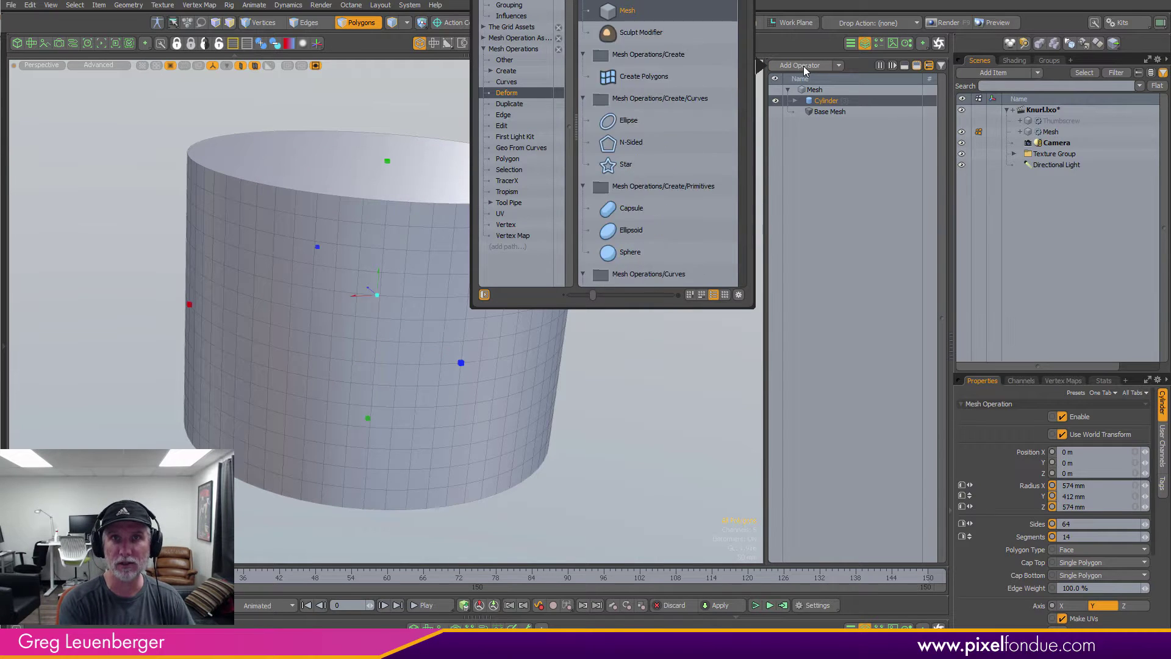
key("Return")
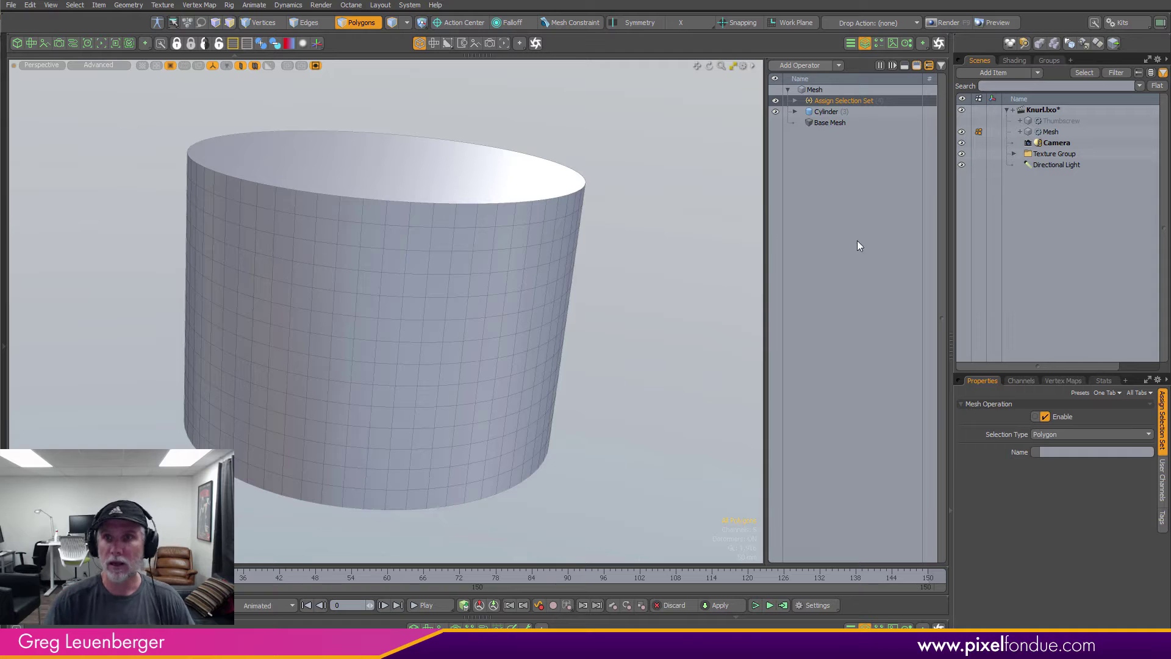
left_click(794, 100)
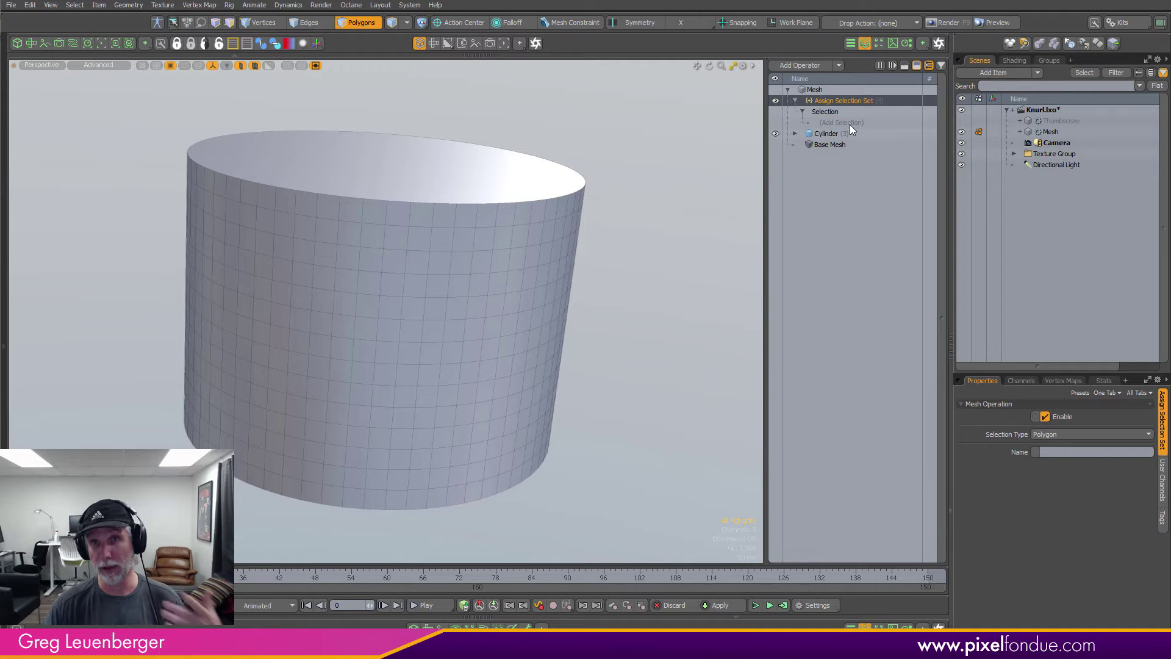
left_click(852, 122)
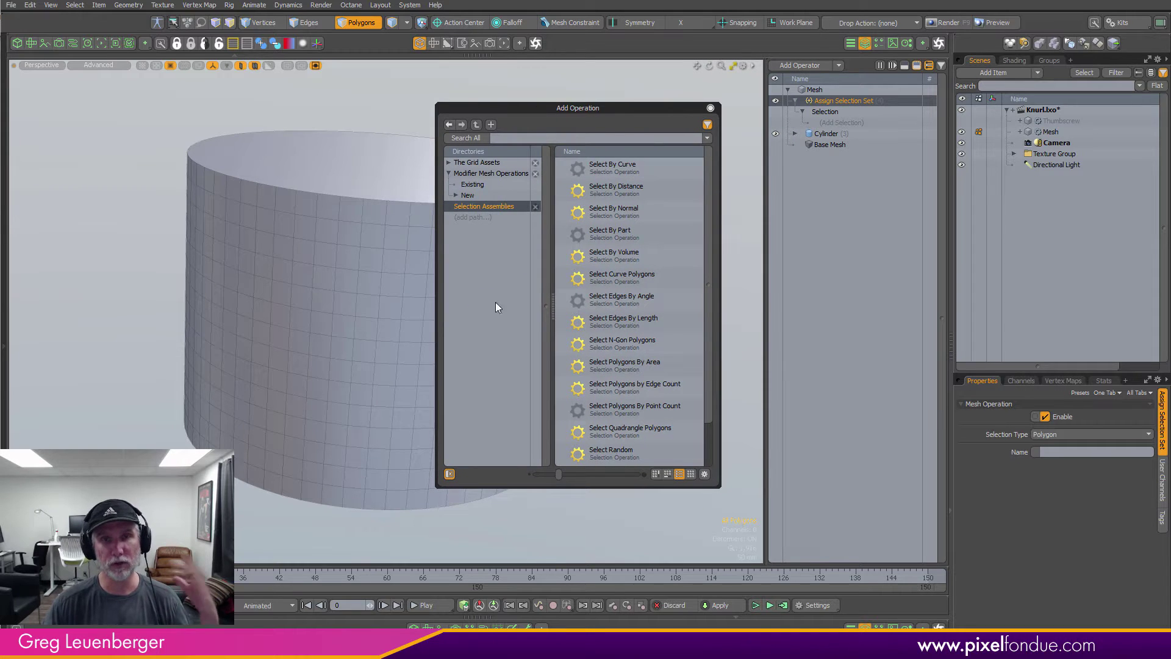
Compare the selection operations offered as new modifiers with those offered as Selection Assemblies.
left_click(468, 195)
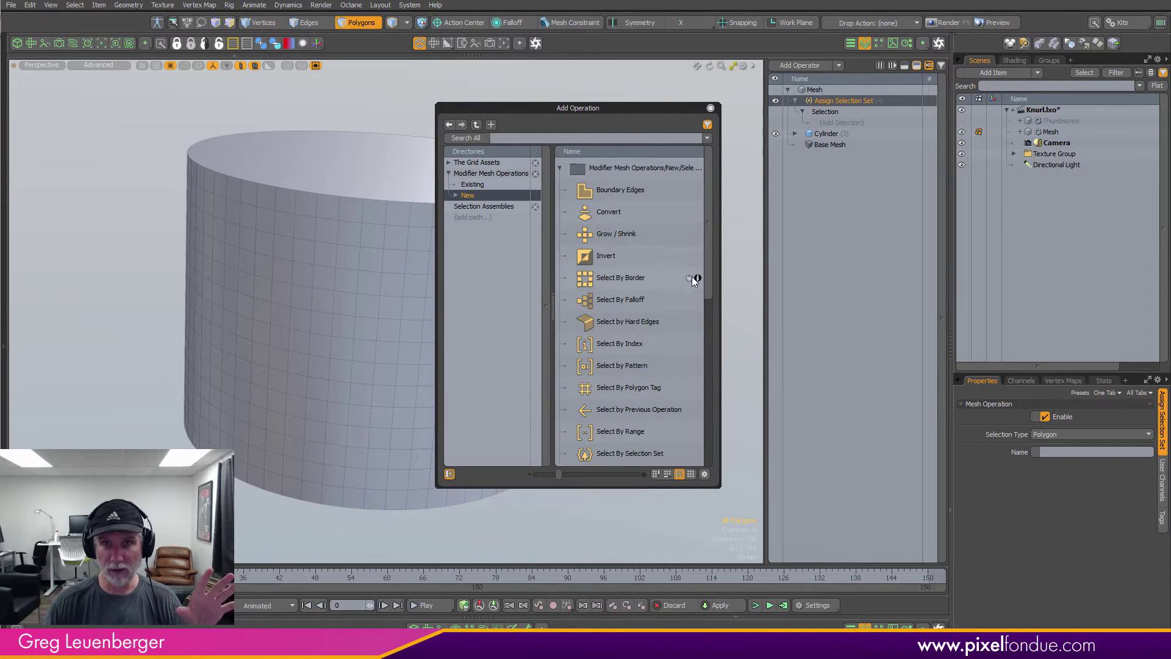
scroll(708, 277, "down", 3)
scroll(708, 320, "up", 3)
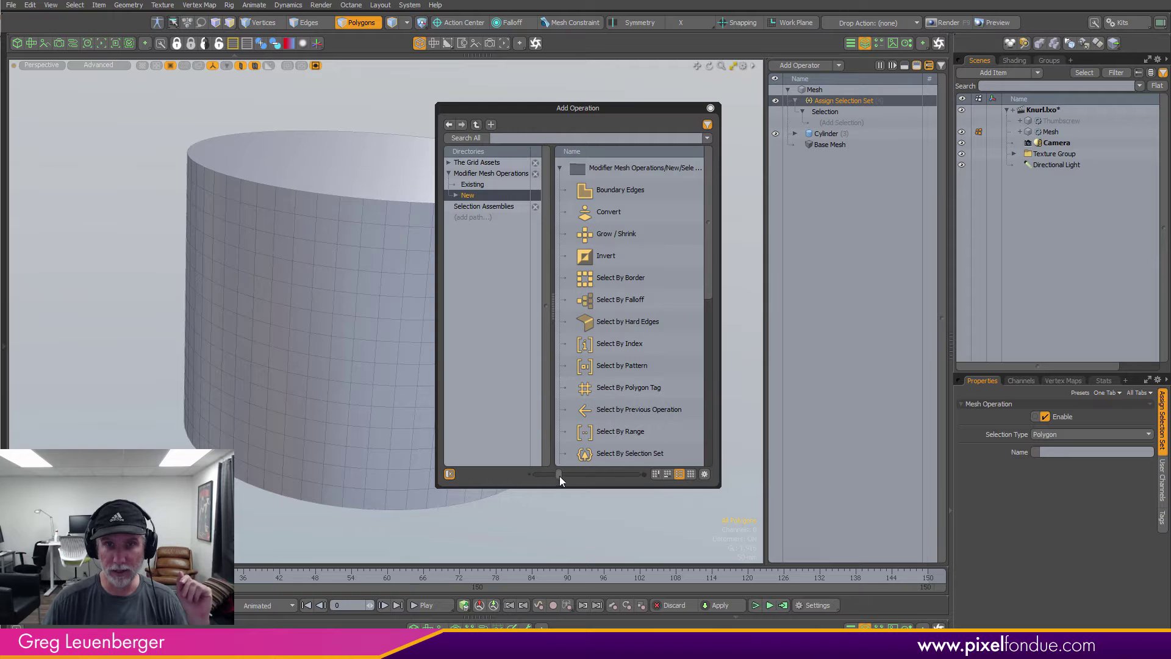
mouse_move(559, 475)
left_mouse_down()
mouse_move(595, 477)
mouse_move(552, 478)
mouse_move(563, 475)
left_mouse_up()
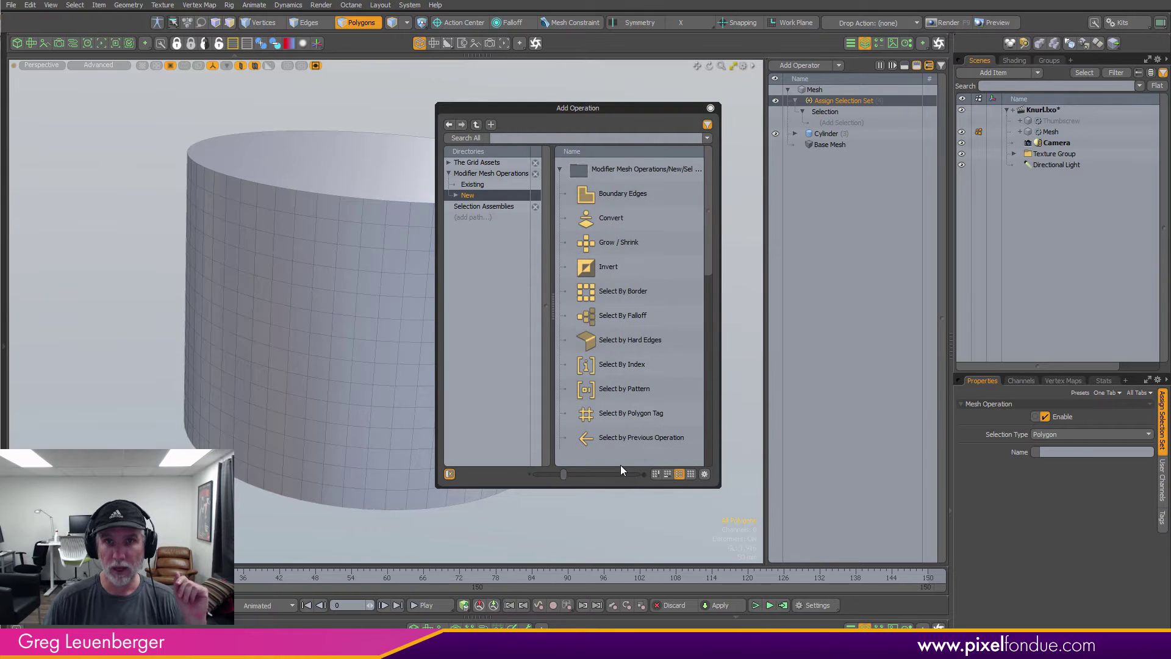
left_click_drag(710, 257, 737, 167)
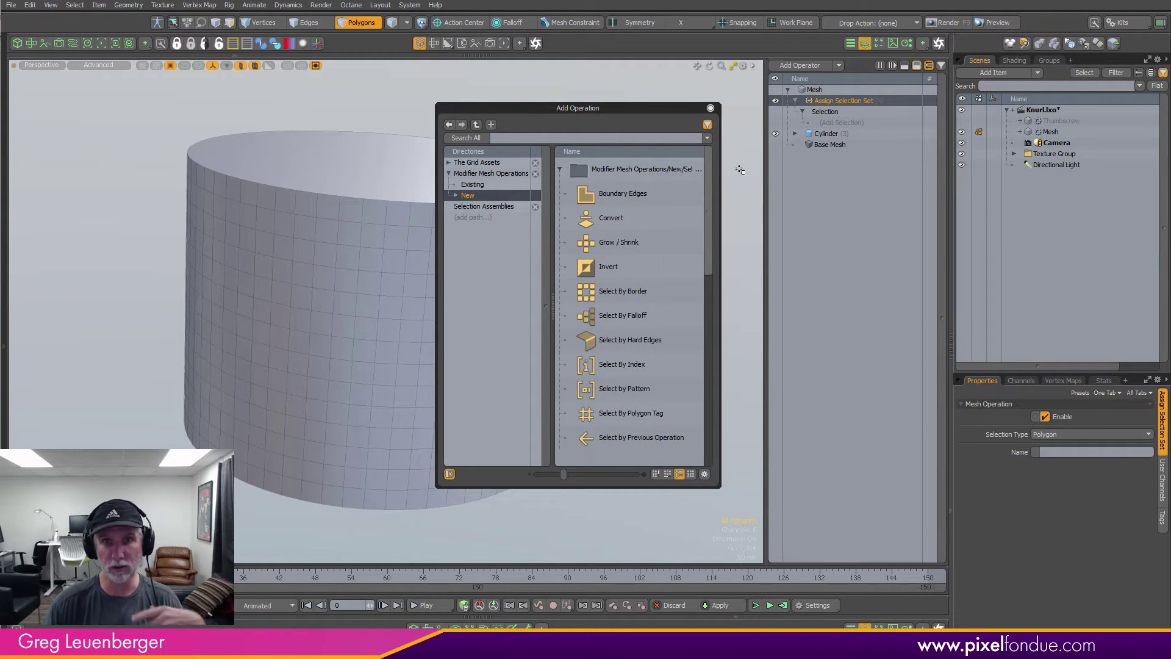
left_click(485, 207)
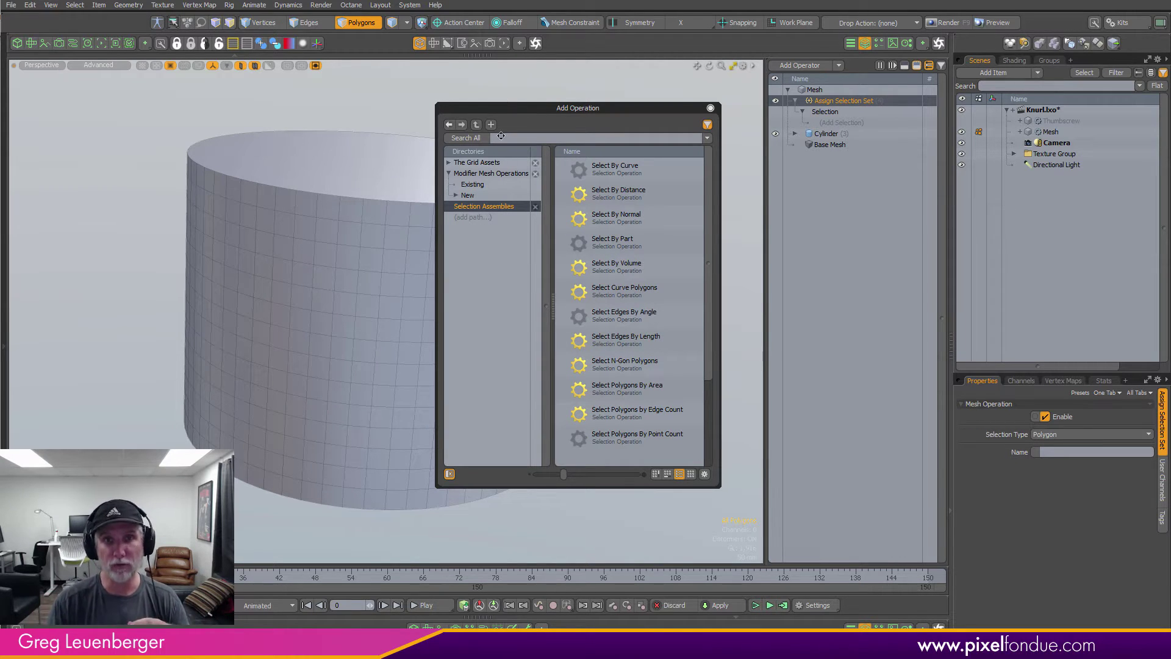
left_click(468, 196)
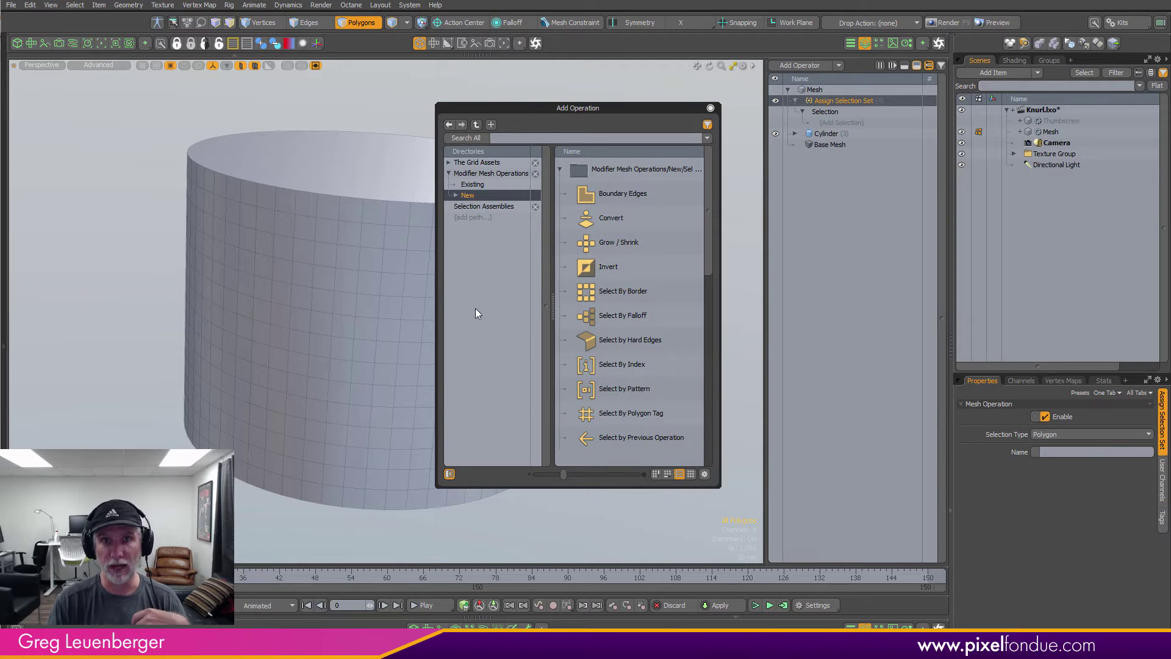
left_click(488, 208)
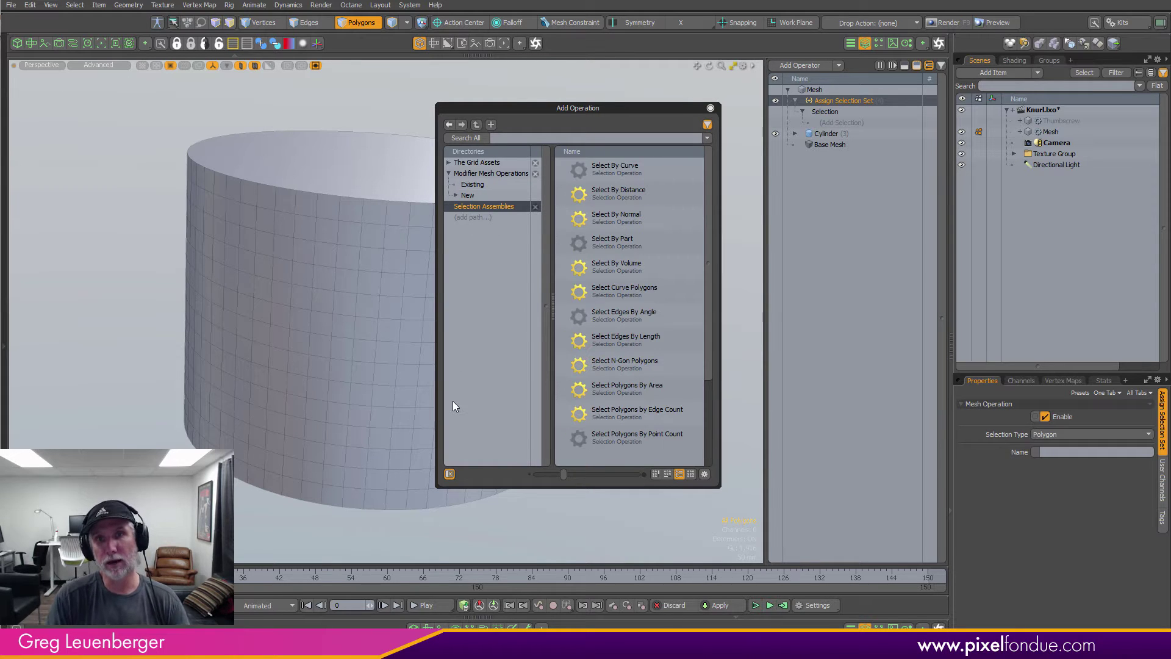
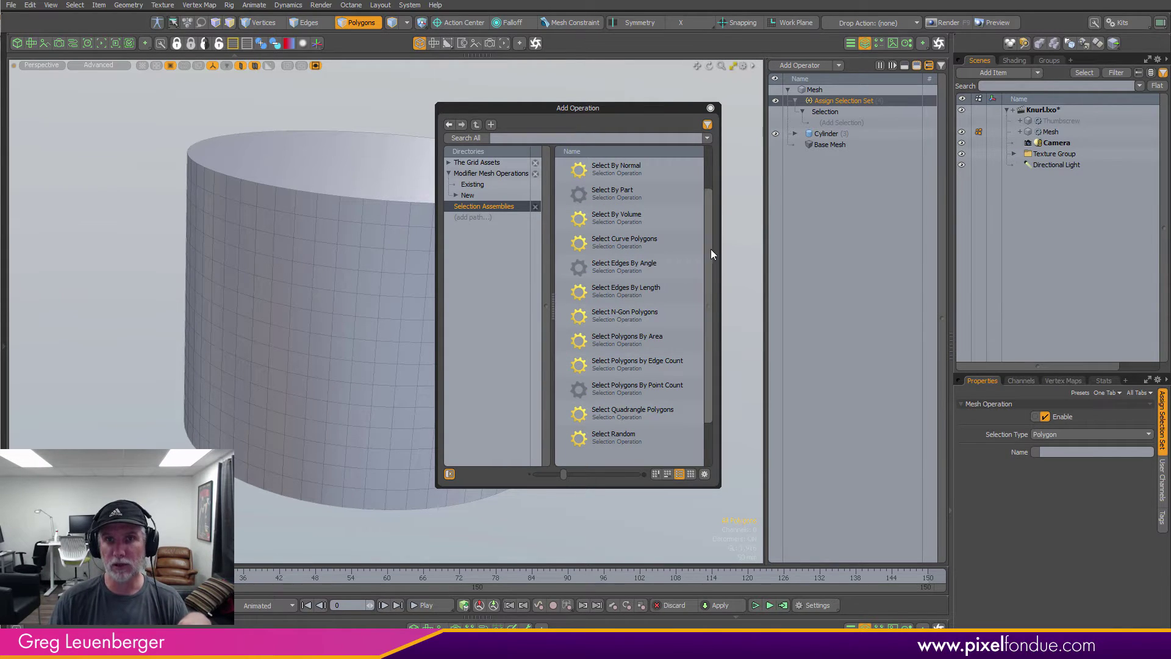
scroll(710, 250, "up", 2)
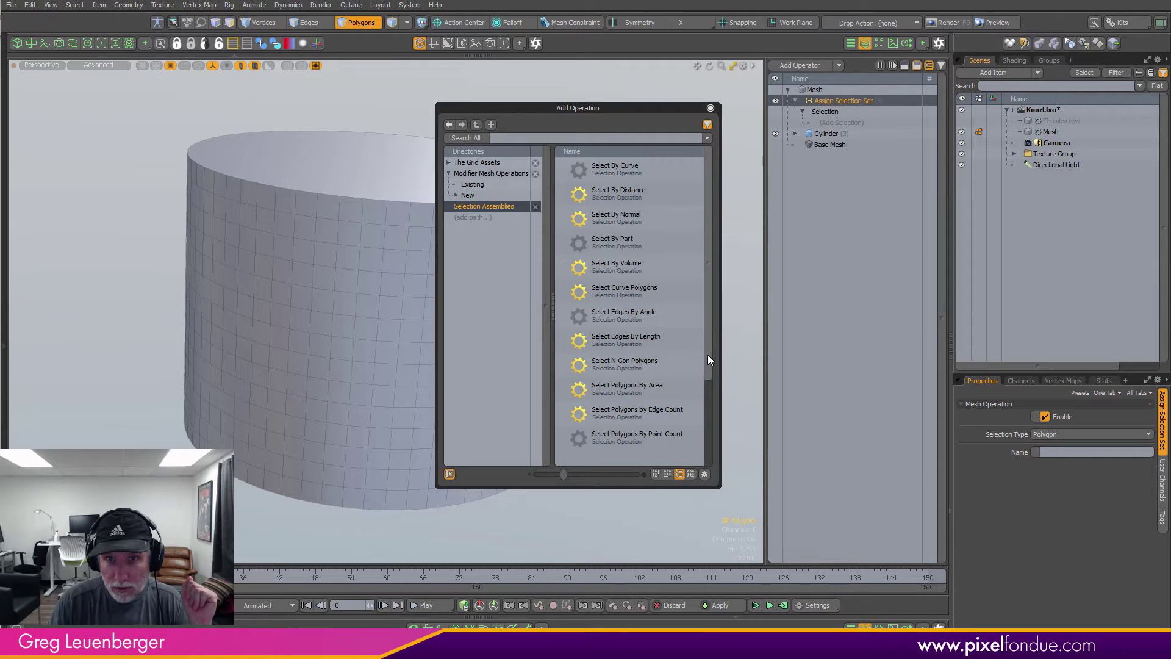
Add the Select N-Gon Polygons assembly to the Assign Selection Set operation to pick the cylinder's caps.
left_click_drag(611, 361, 857, 126)
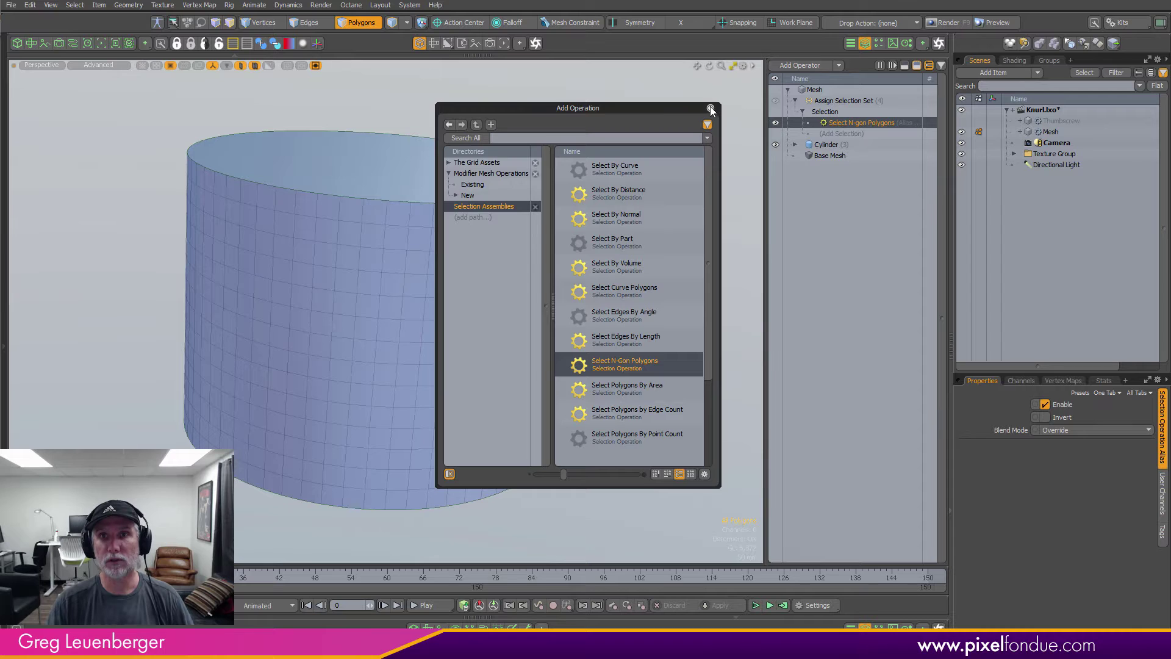
left_click(710, 108)
left_click_drag(616, 131, 363, 287, "alt")
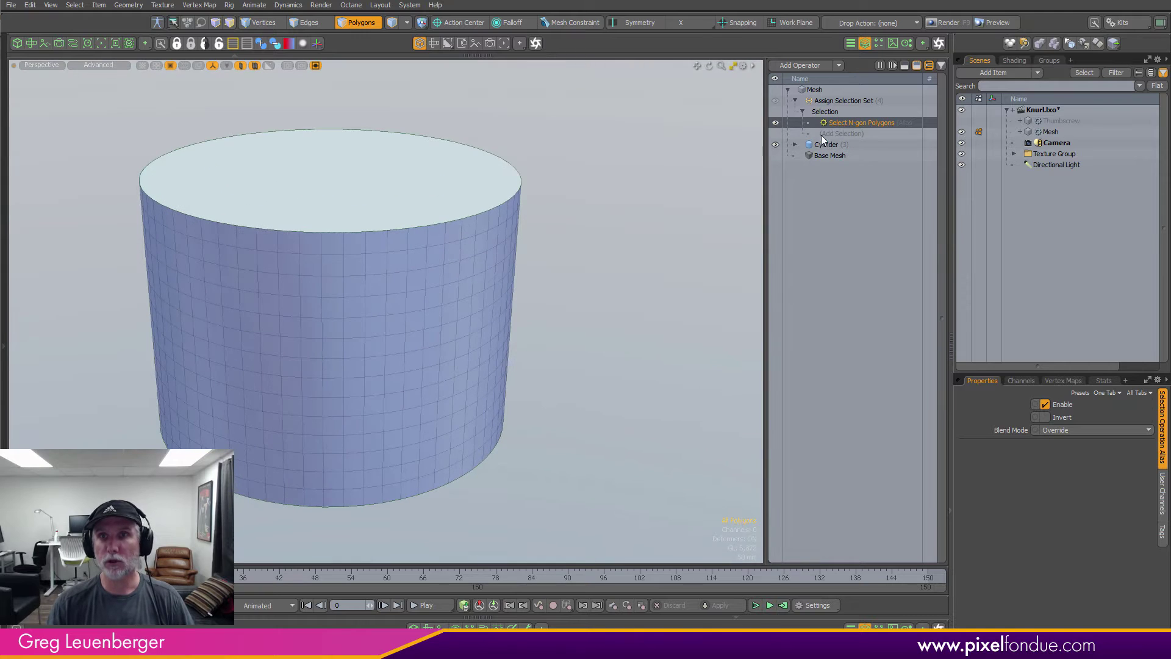
Add a Grow / Shrink operation above Select N-gon Polygons with Steps set to 1 and its selection inverted.
left_click(844, 134)
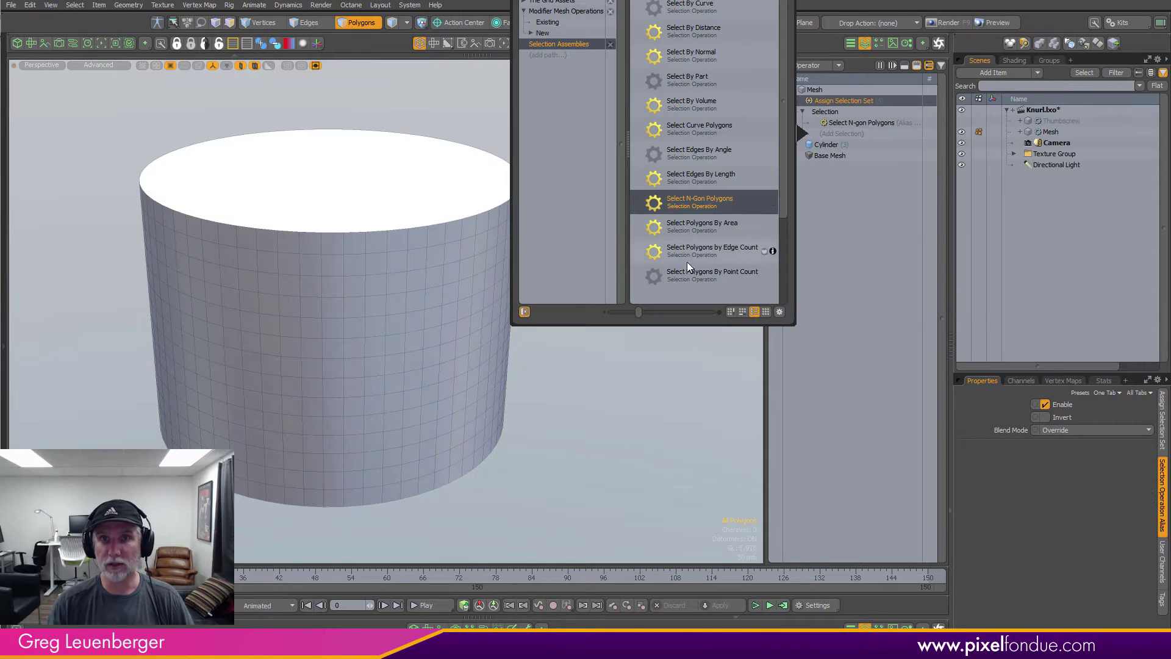
left_click(553, 35)
double_click(687, 77)
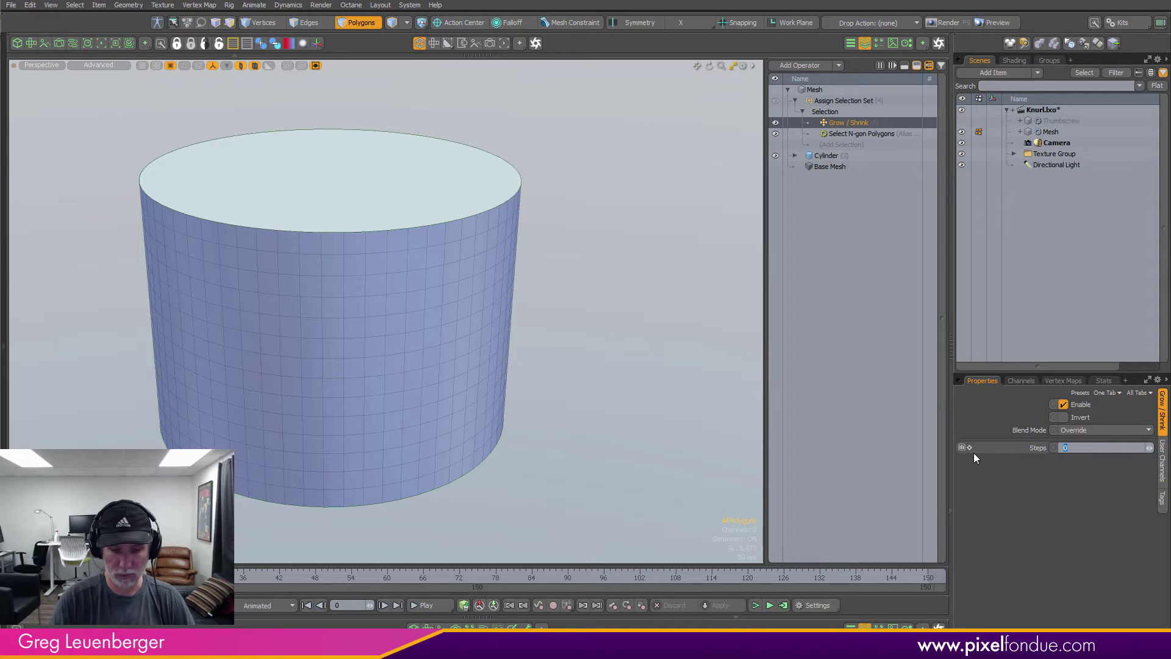
type("1")
key("Return")
left_click_drag(274, 372, 340, 279, "alt")
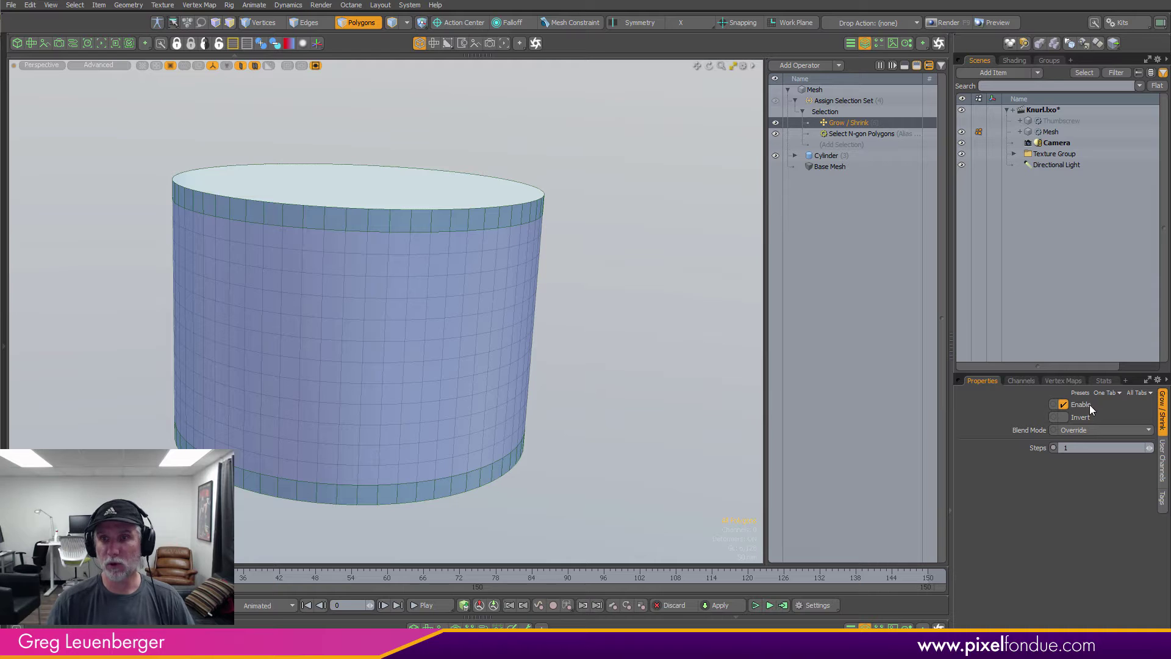
left_click(1086, 420)
left_click_drag(580, 329, 628, 348, "alt")
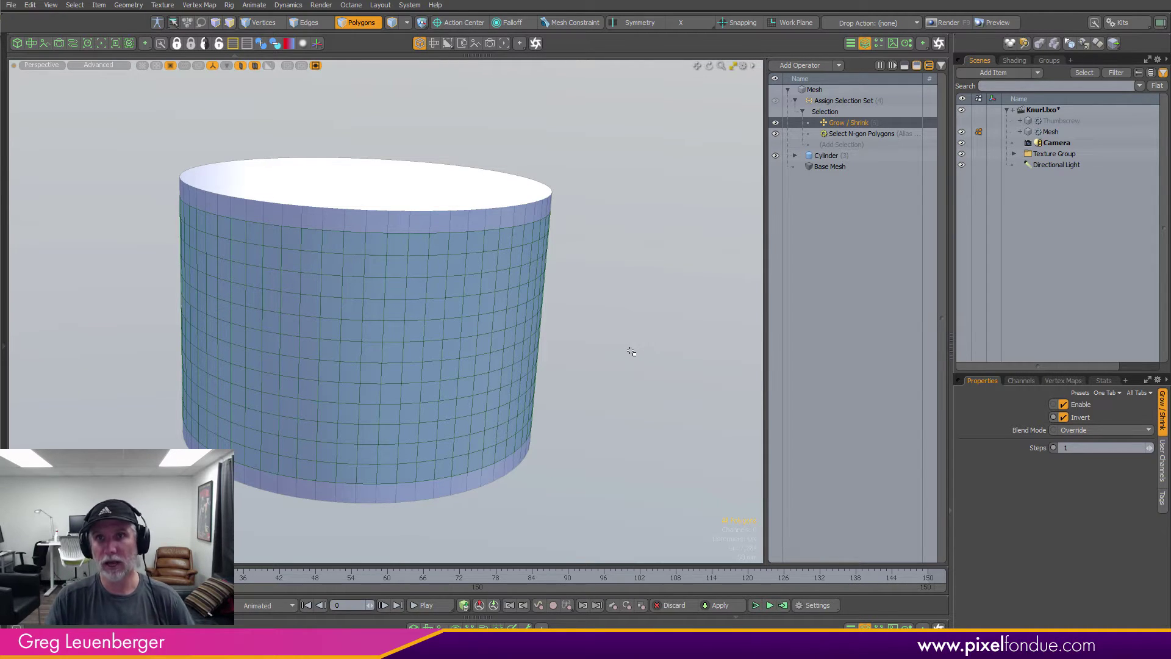
Add a Convert selection operation above Grow / Shrink, and preview each operation in the selection stack up to Convert.
left_click(797, 66)
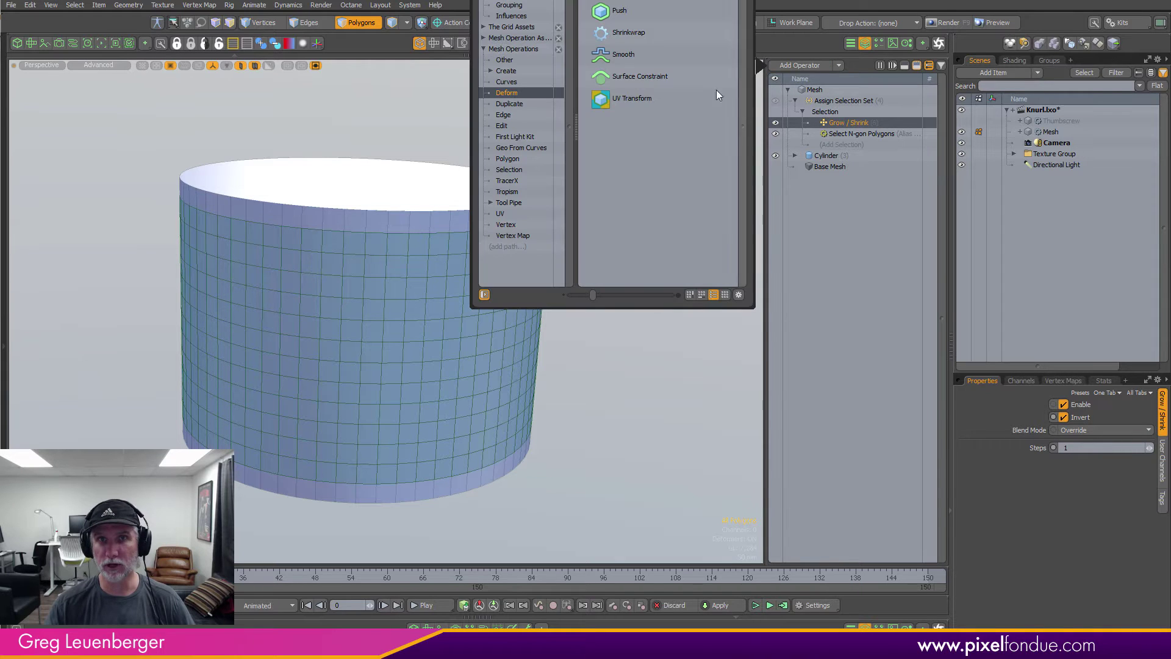
left_click(846, 146)
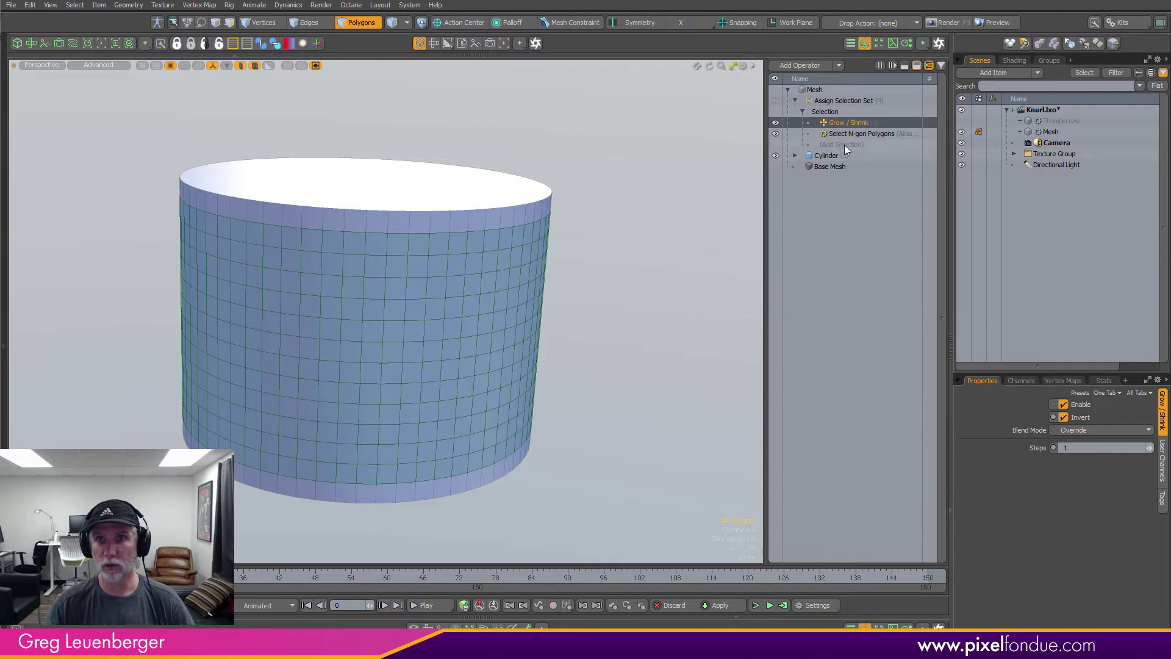
left_click(845, 144)
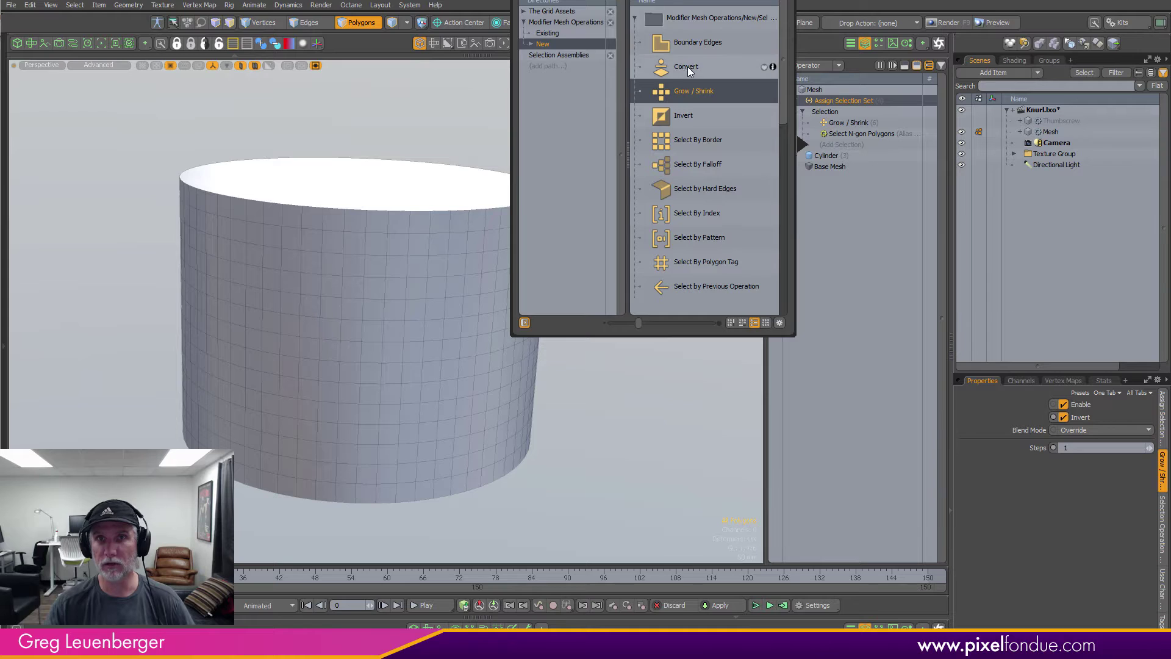
double_click(688, 67)
left_click(839, 147)
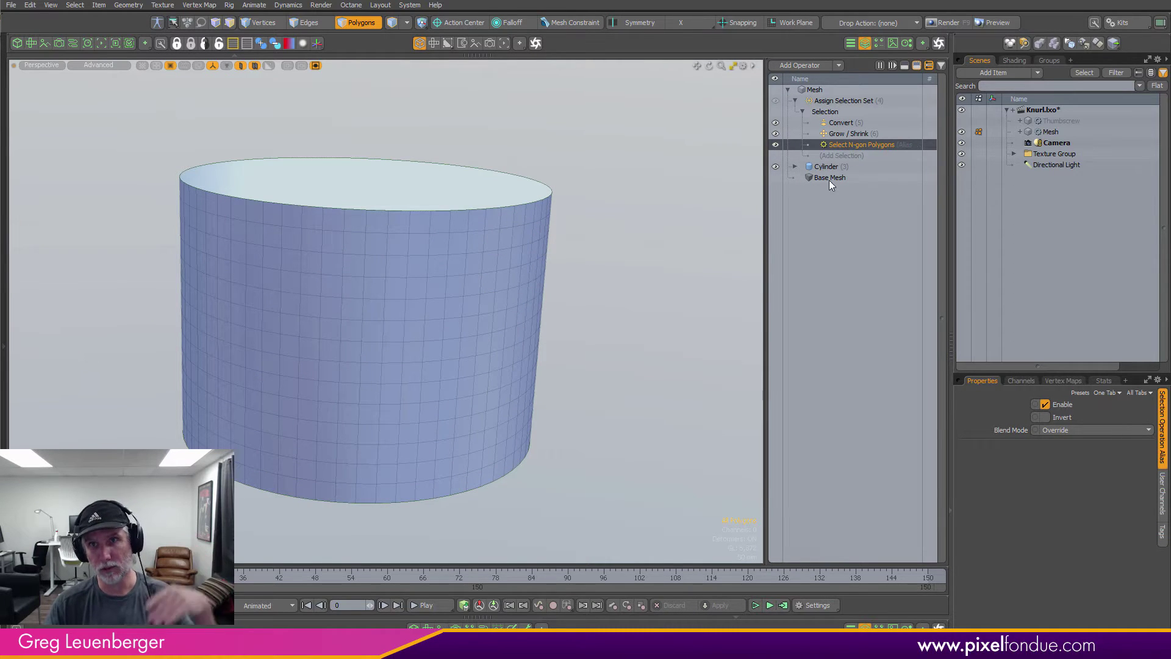
left_click(848, 135)
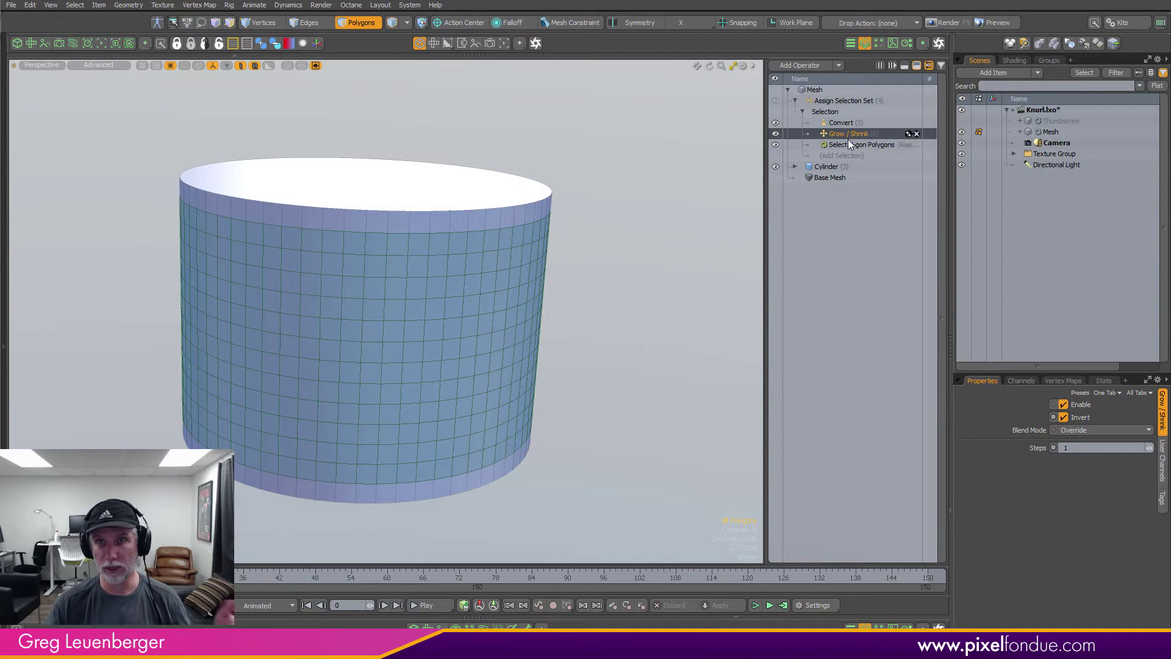
left_click(845, 122)
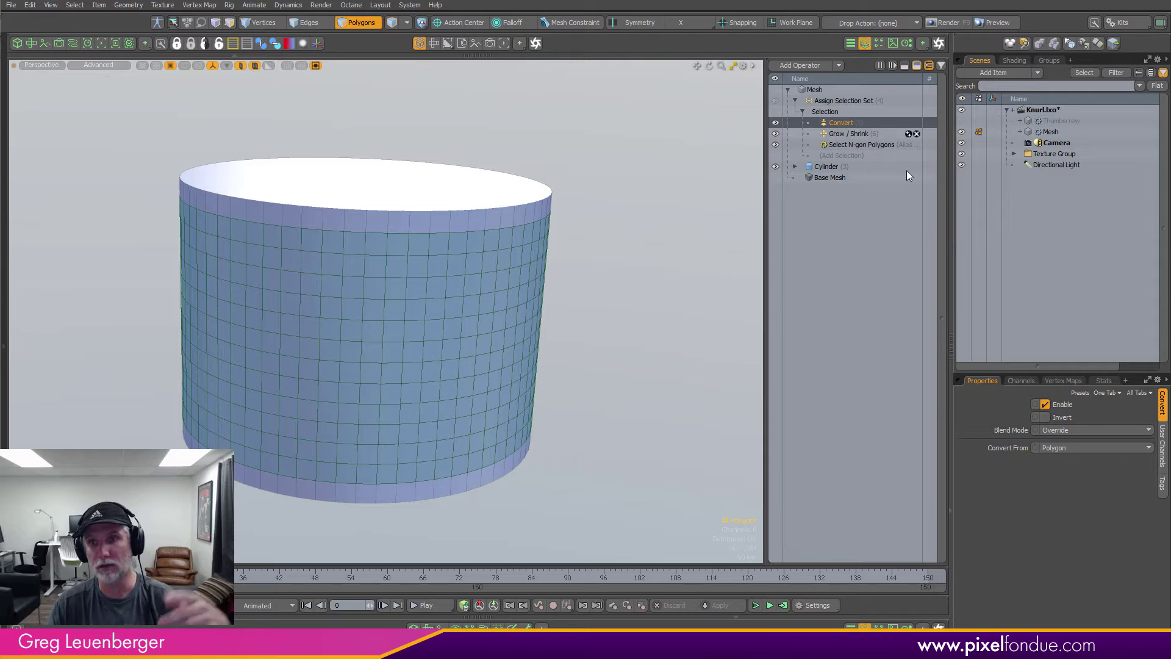
Try Edge as the Convert From type of the Convert operation, and restore it to Polygon.
left_click(858, 99)
left_click(1060, 449)
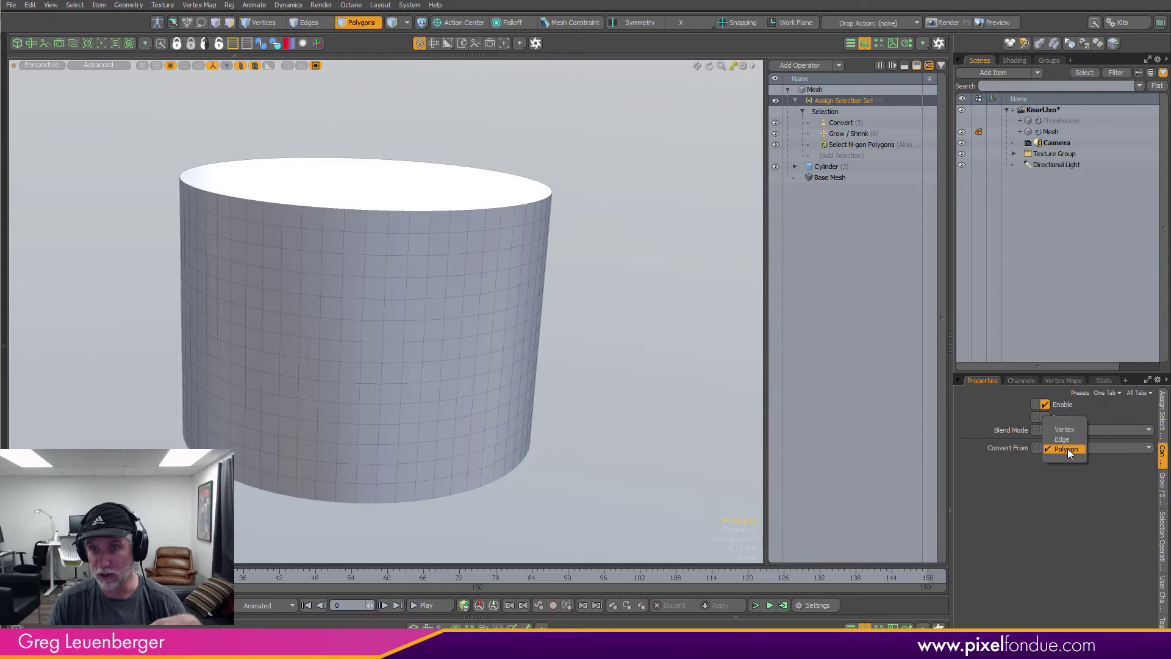
left_click(1069, 440)
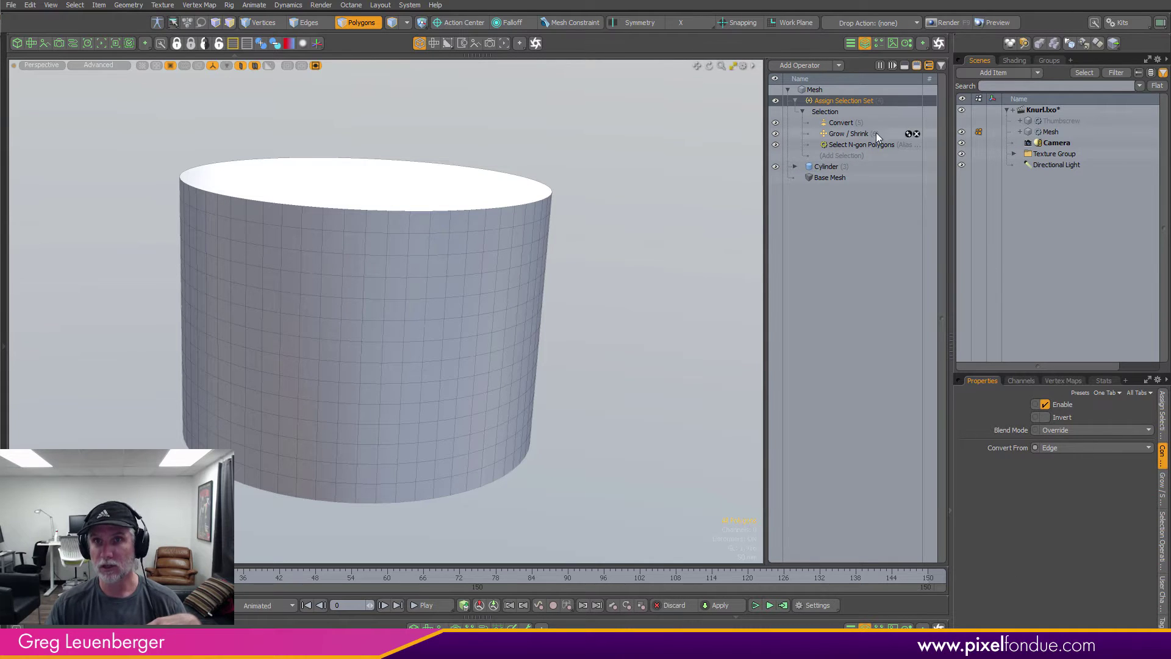
left_click(847, 123)
left_click(1052, 452)
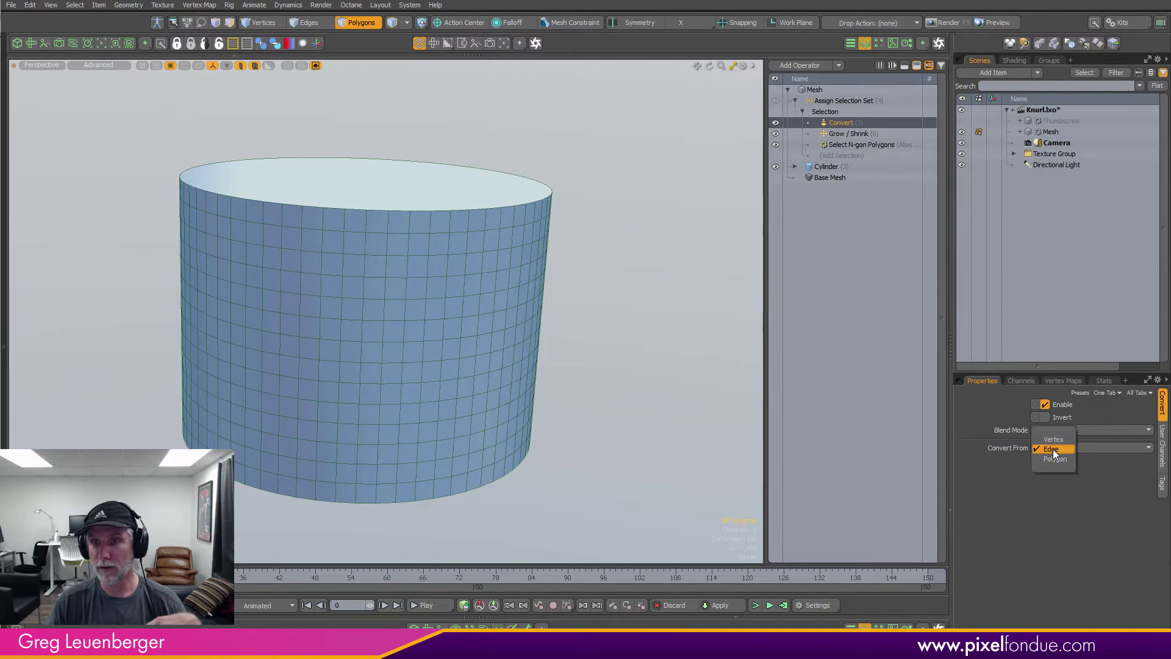
left_click(1055, 460)
Set the Assign Selection Set operation's selection type to Edge and name the set "Sides".
left_click(854, 100)
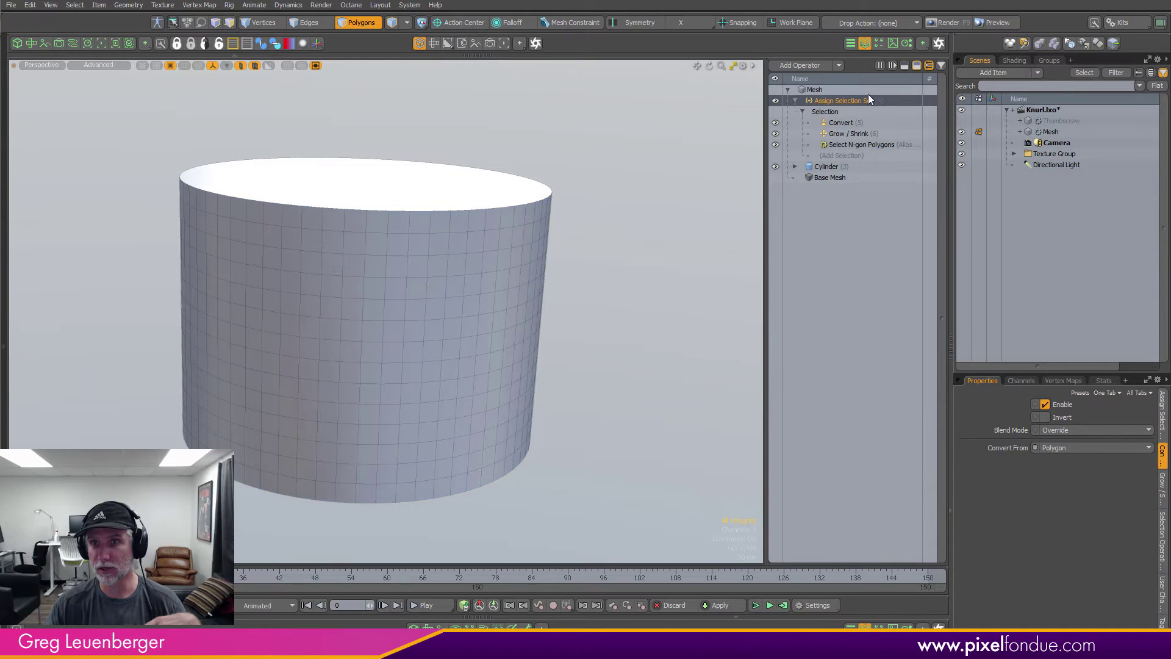
left_click(1163, 412)
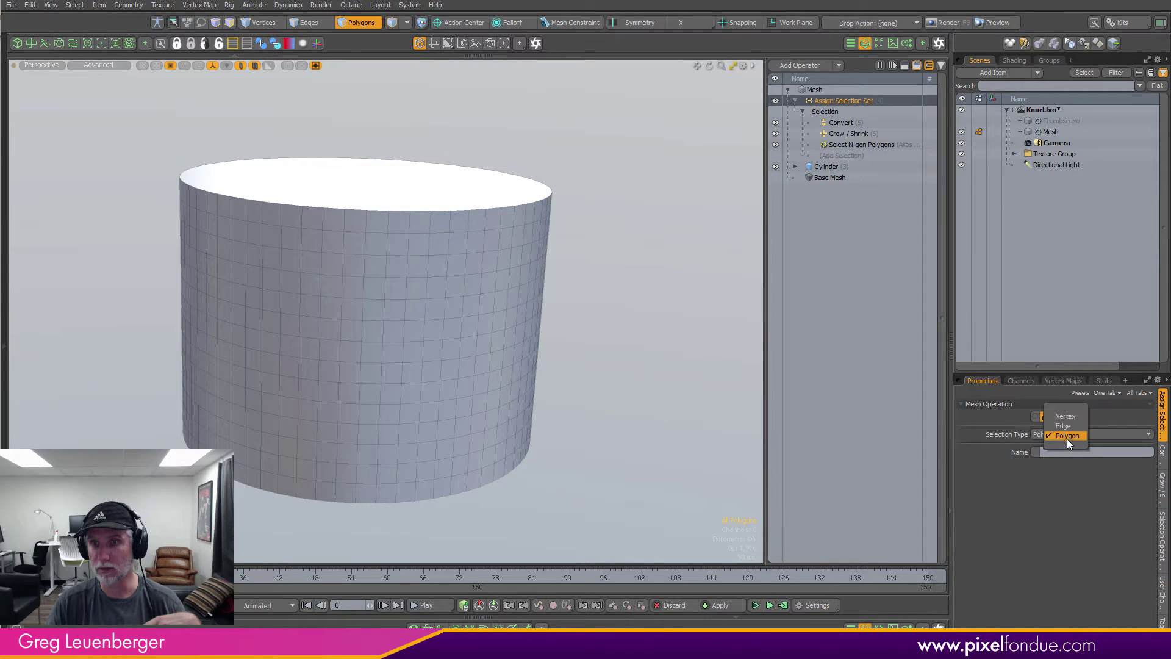
left_click(1071, 451)
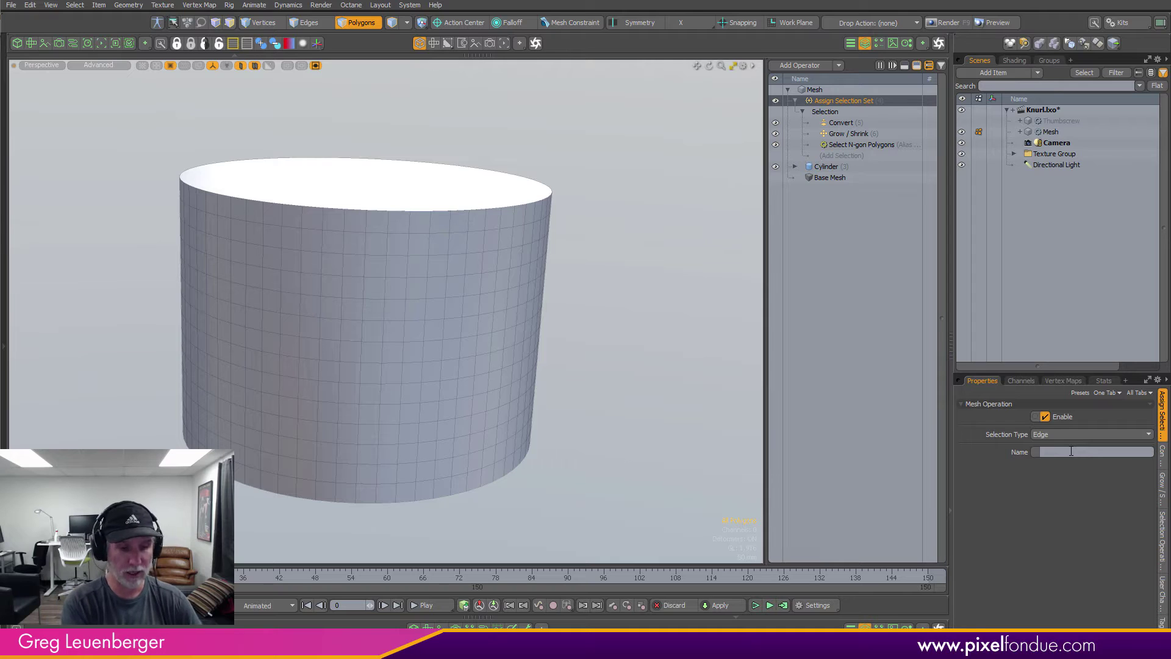
type("Sides")
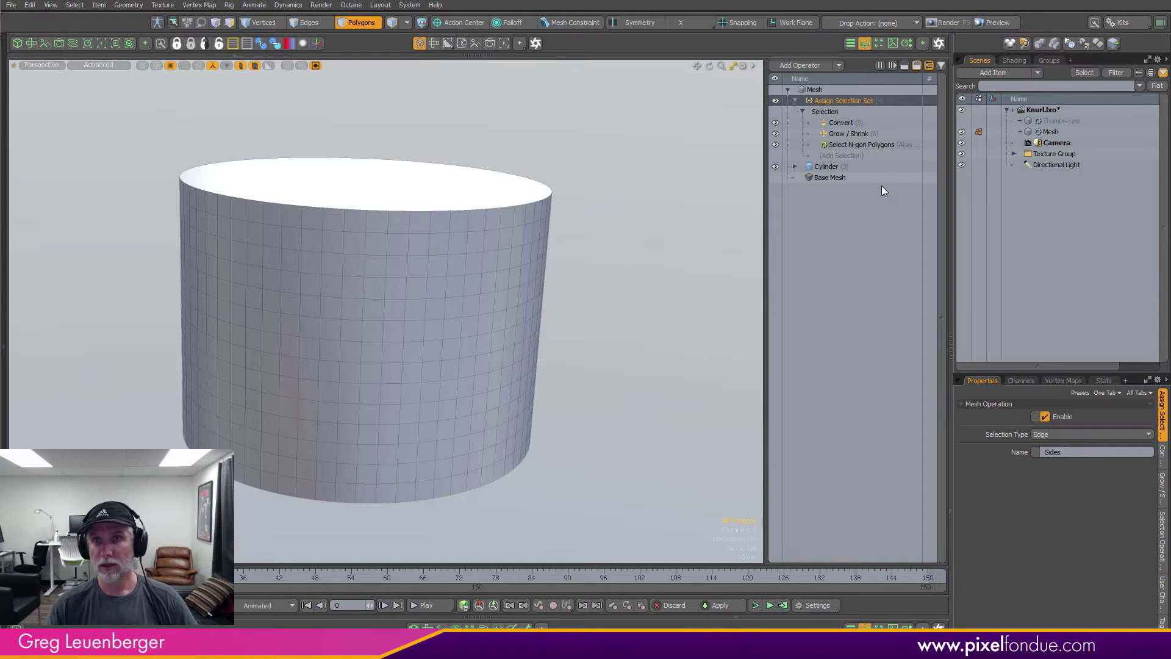
Select the Sides edge set from the mesh statistics and examine the selected edges on the cylinder.
left_click(1104, 382)
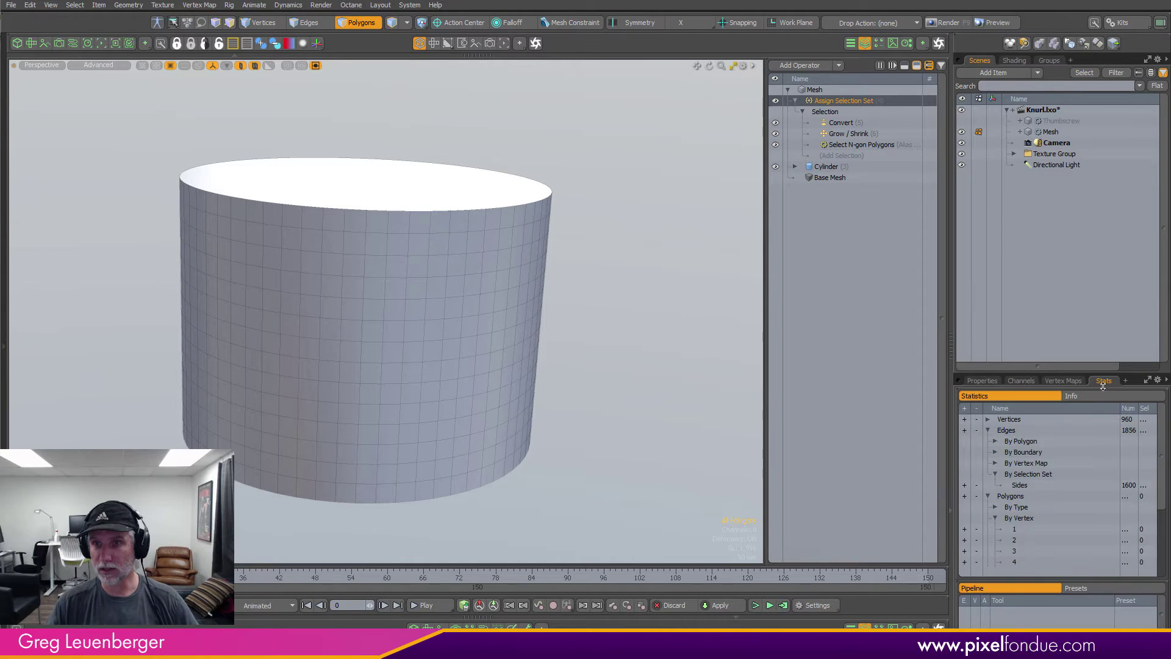
left_click(964, 484)
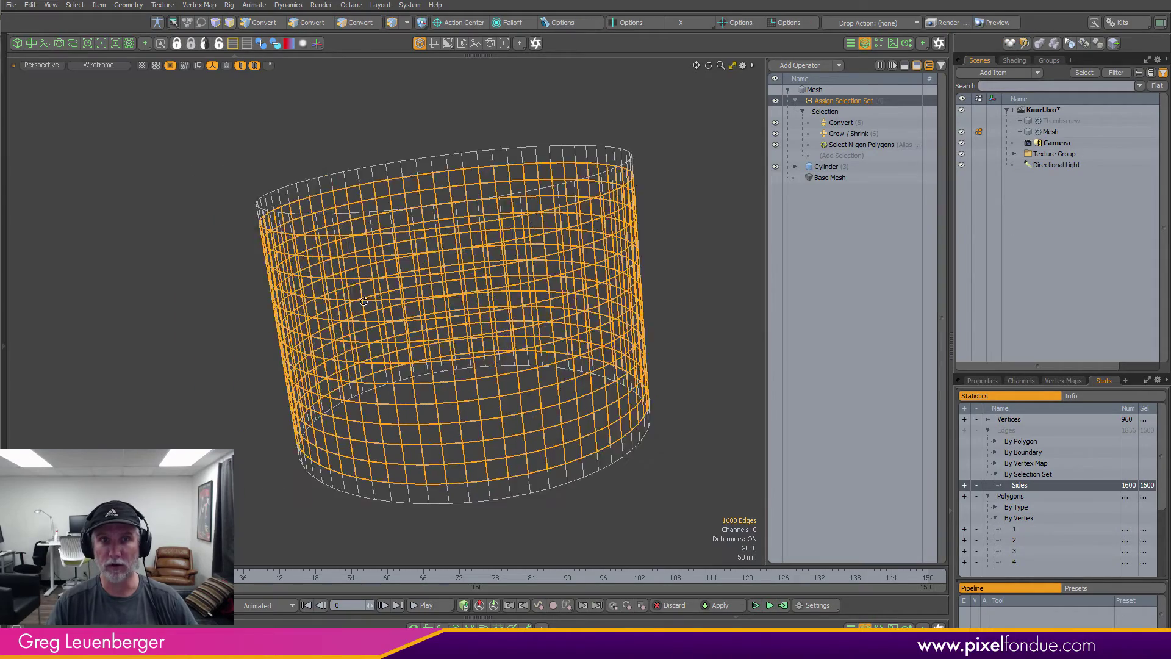
left_click_drag(364, 301, 495, 248, "alt")
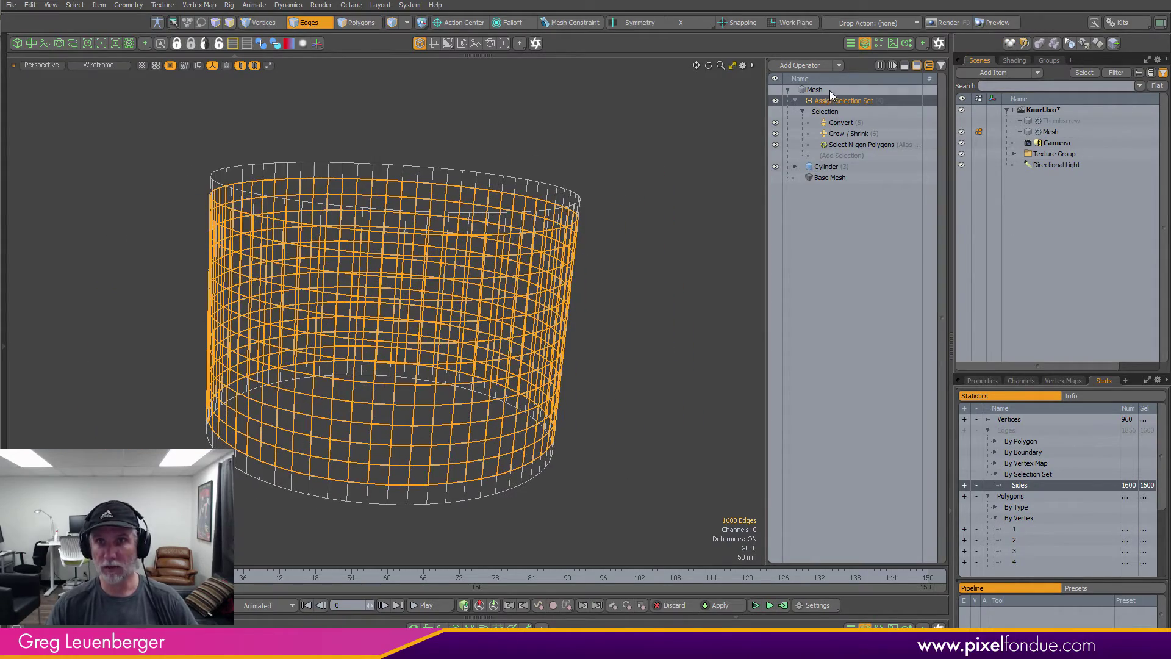
Add a second Assign Selection Set operation at the top of the mesh's operation stack and name its set "Border".
left_click(830, 91)
left_click(795, 100)
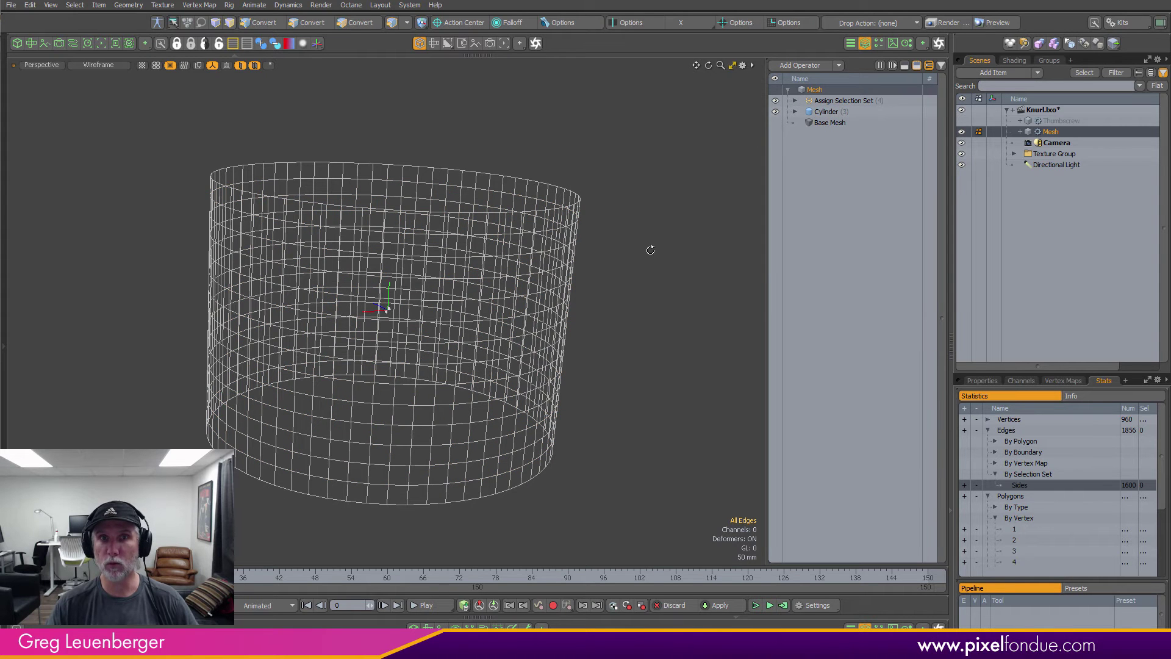
left_click_drag(651, 251, 653, 246, "alt")
key("KP_8")
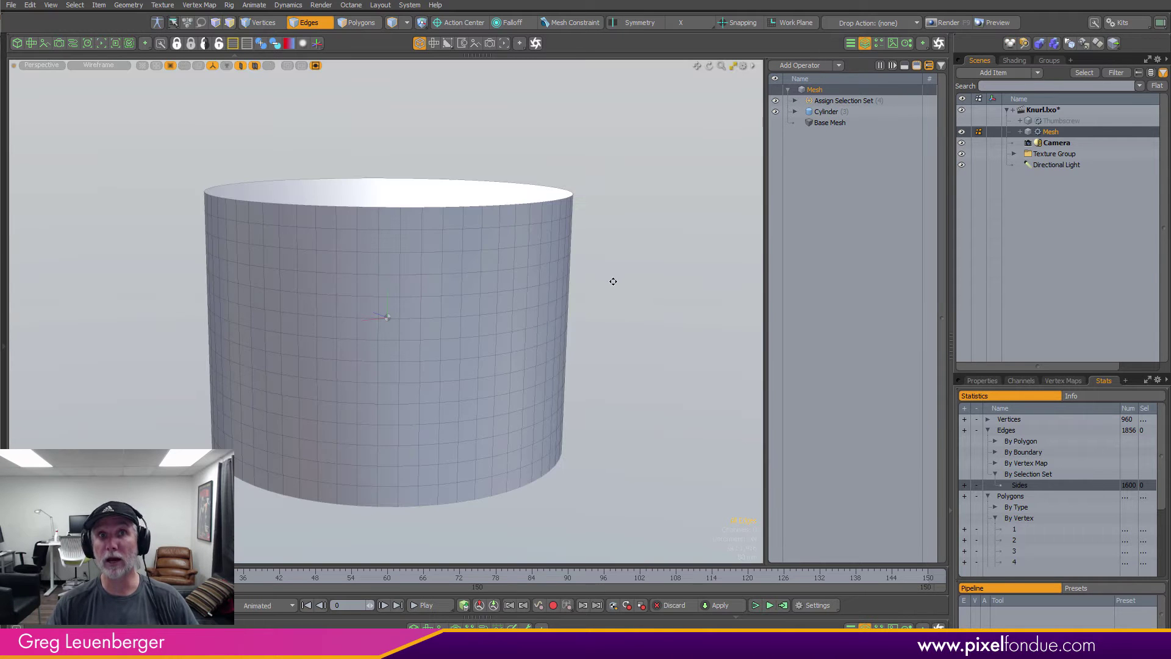
left_click_drag(612, 280, 638, 262, "alt")
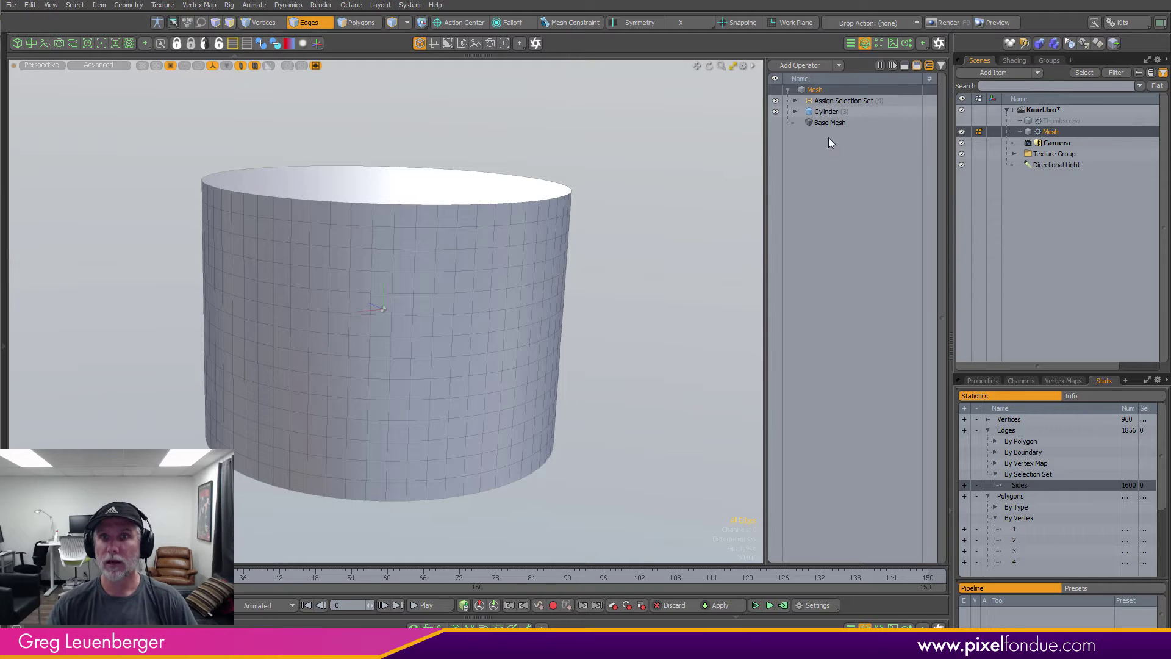
left_click(806, 65)
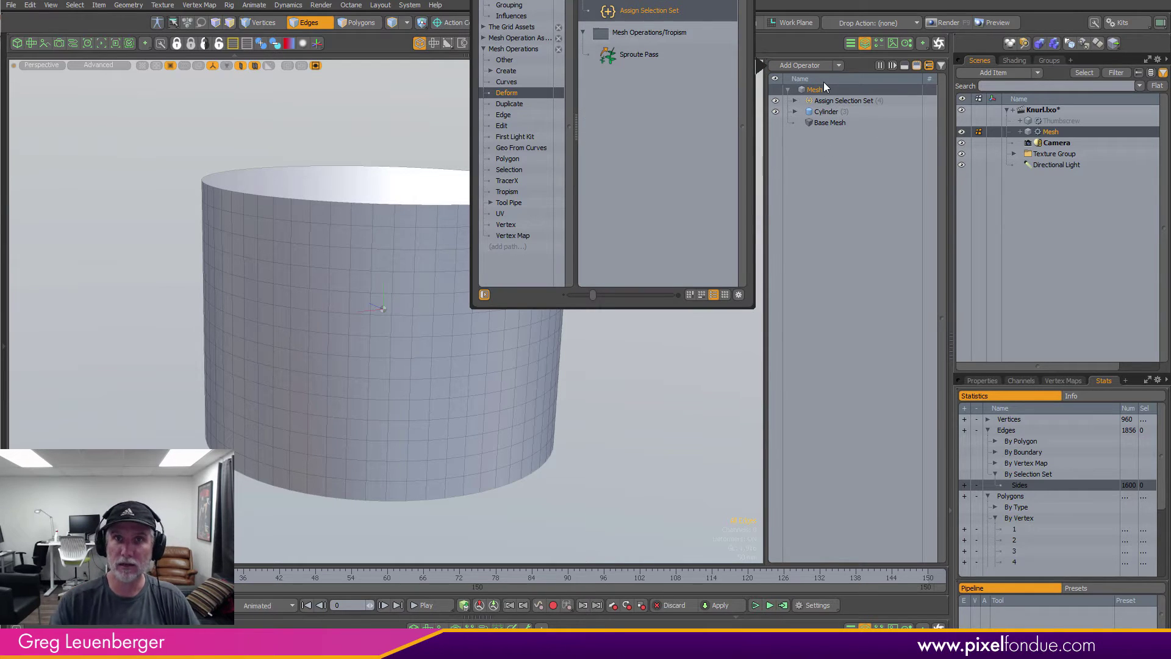
double_click(651, 12)
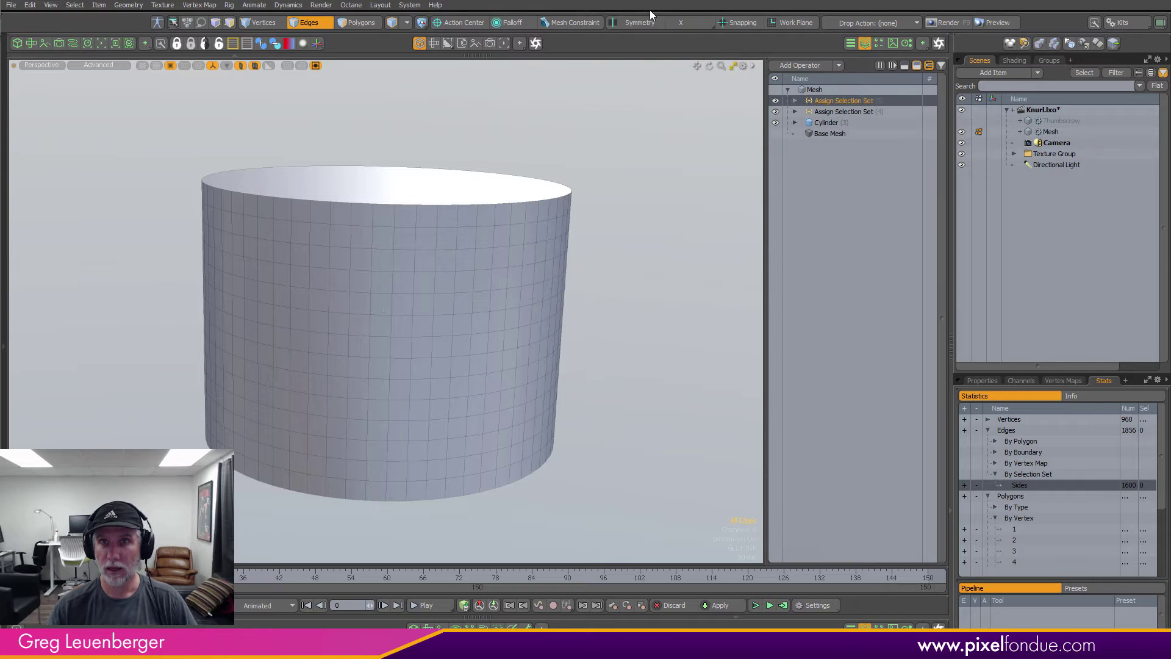
left_click(982, 381)
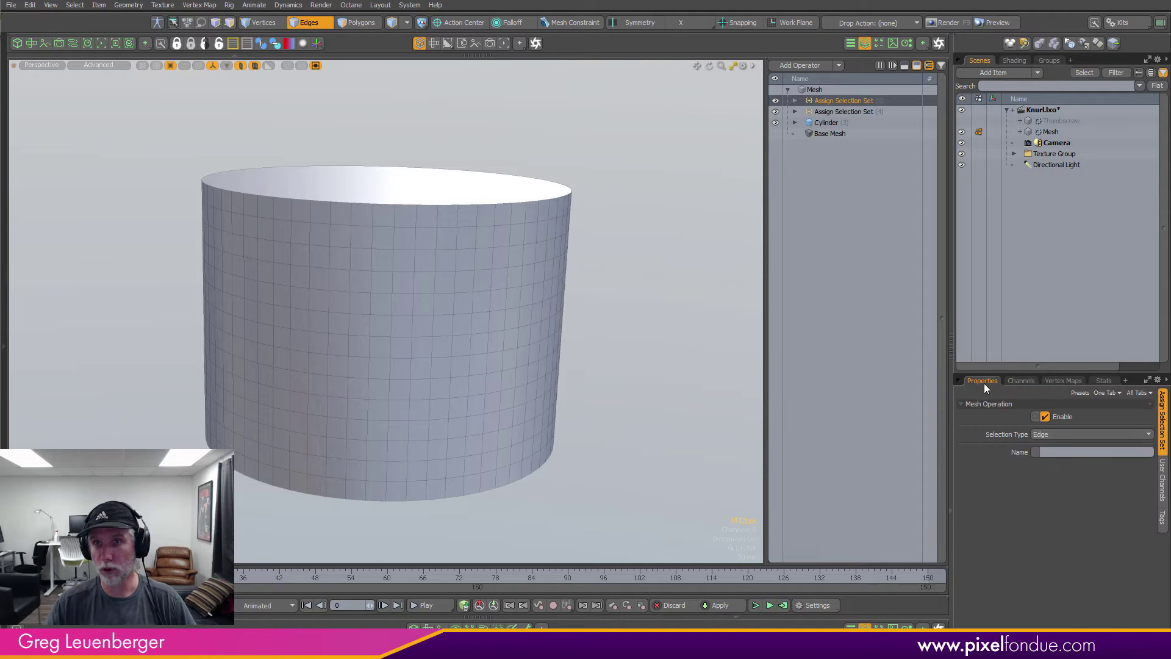
left_click(1069, 451)
type("Border")
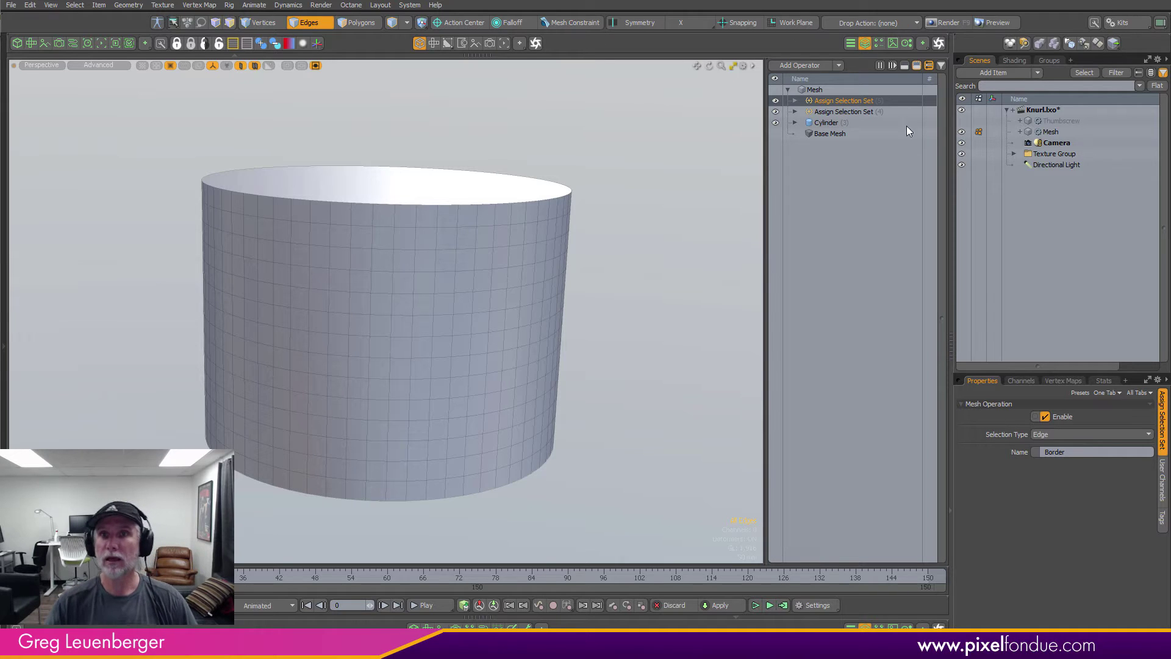
Add the Select N-Gon Polygons assembly to the Border selection set operation.
left_click(795, 101)
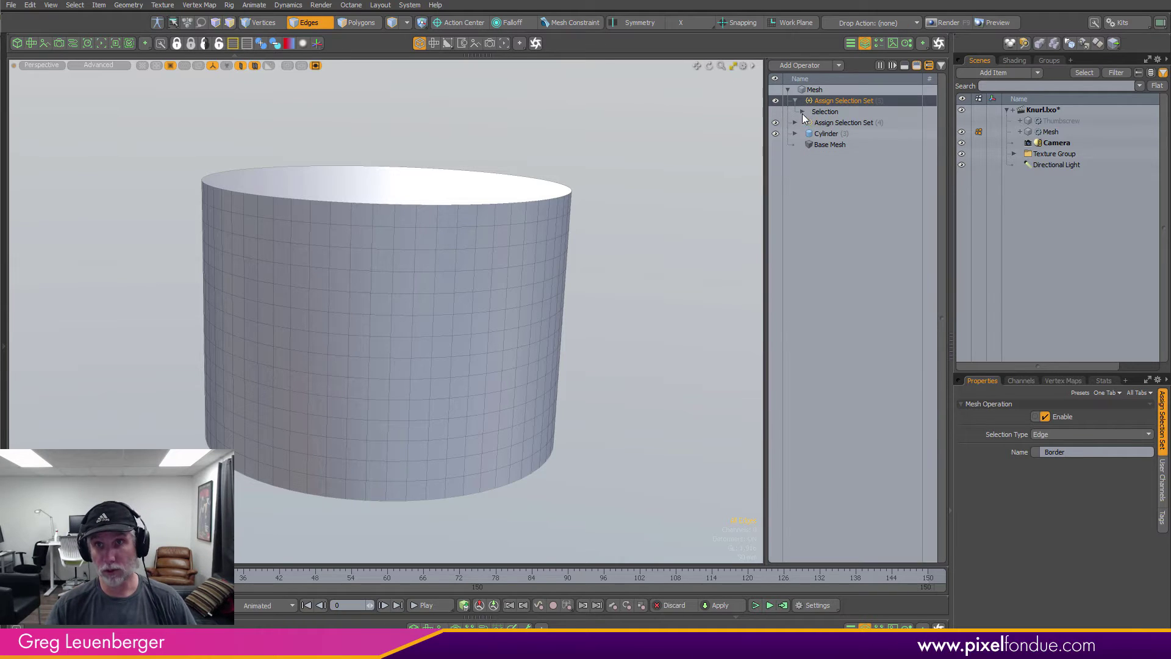
left_click(803, 113)
left_click(845, 124)
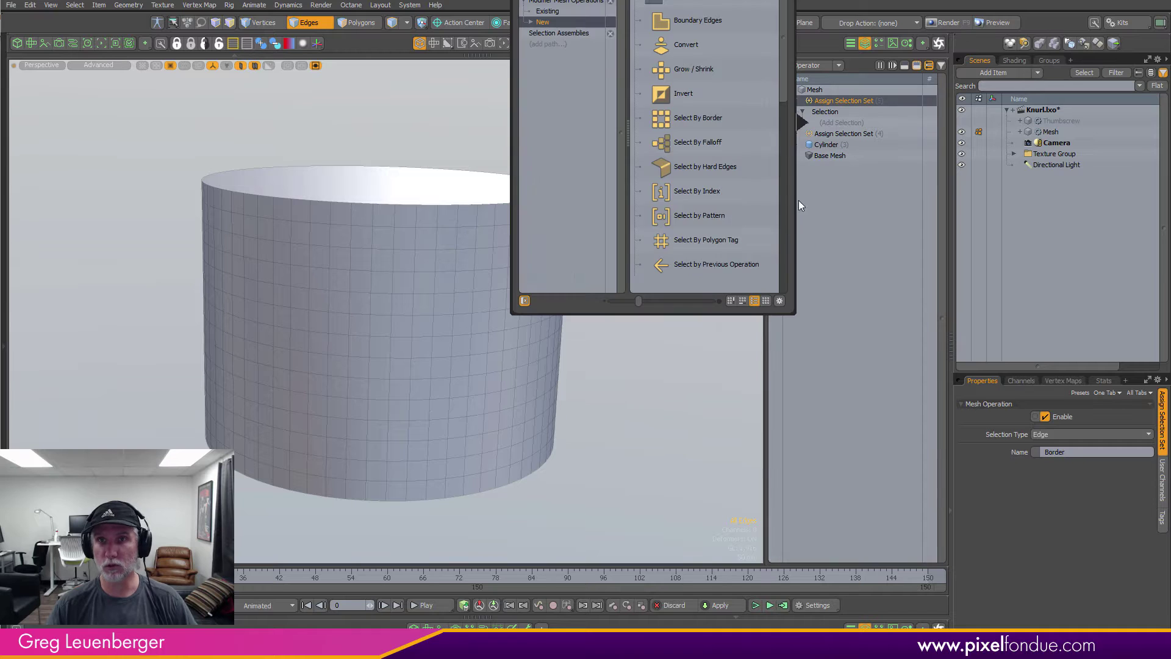
left_click(559, 32)
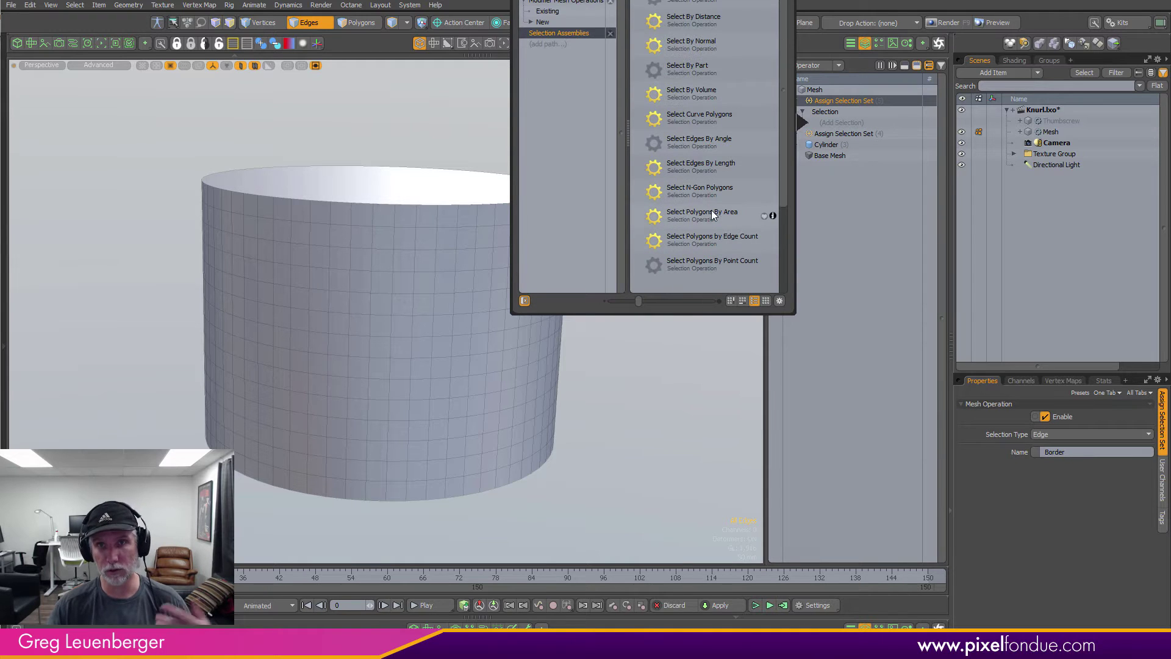
mouse_move(781, 181)
left_mouse_down()
mouse_move(774, 245)
mouse_move(788, 161)
left_mouse_up()
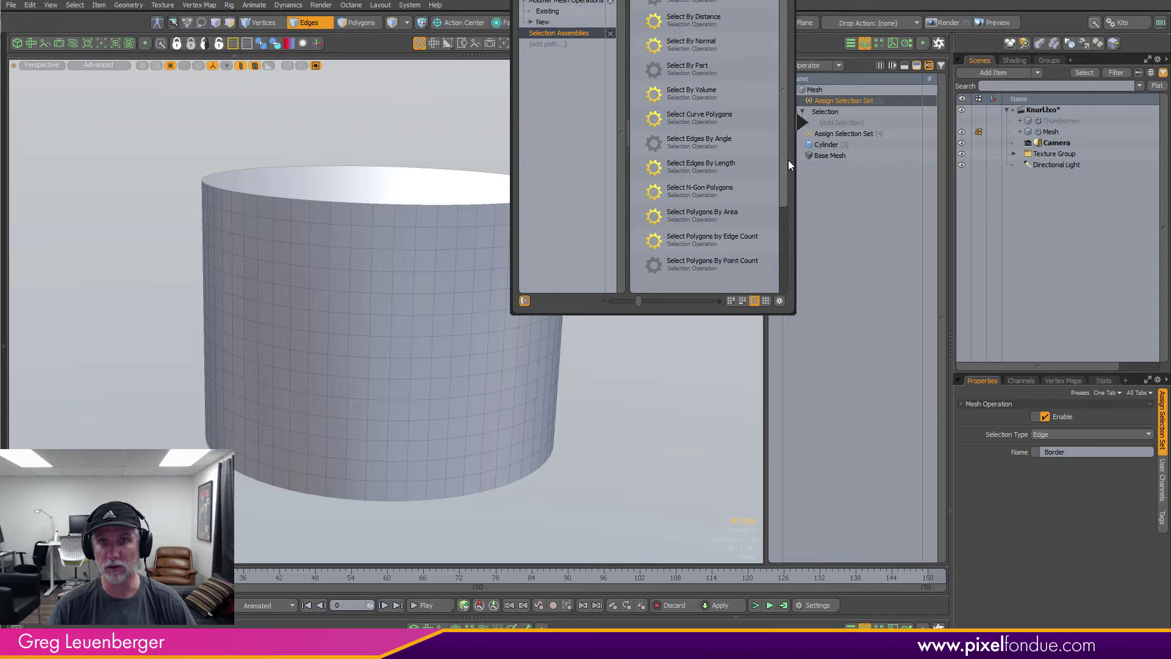
double_click(702, 189)
Add a Grow / Shrink operation above Select N-gon Polygons in the Border set, with Steps at 1.
left_click(845, 134)
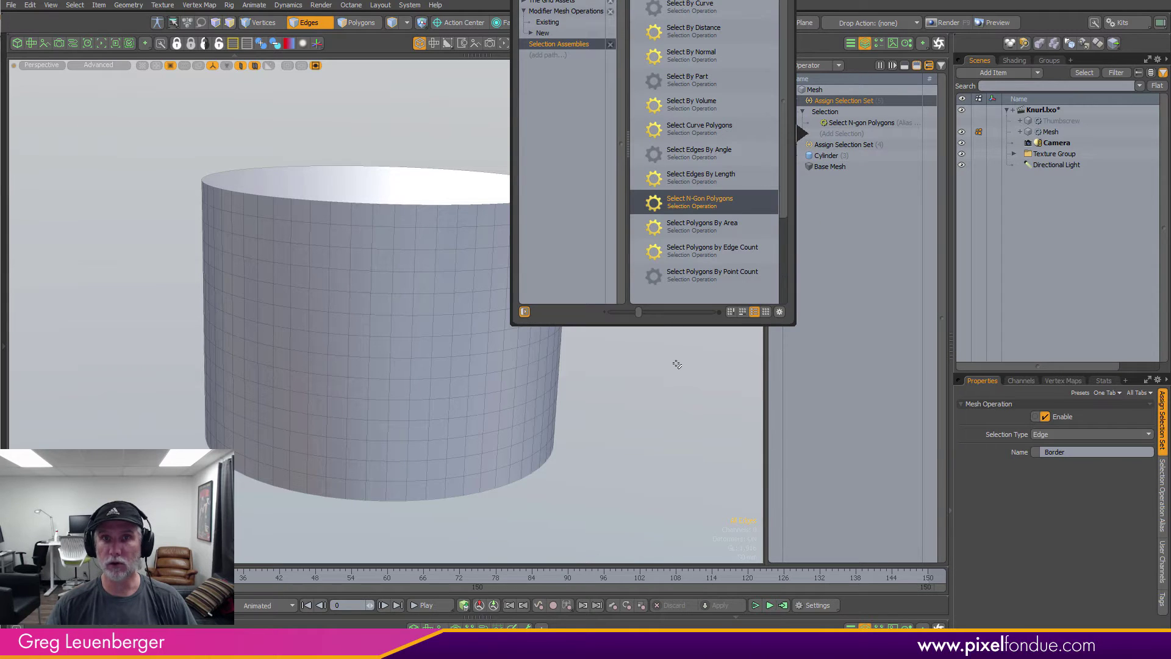
left_click(571, 33)
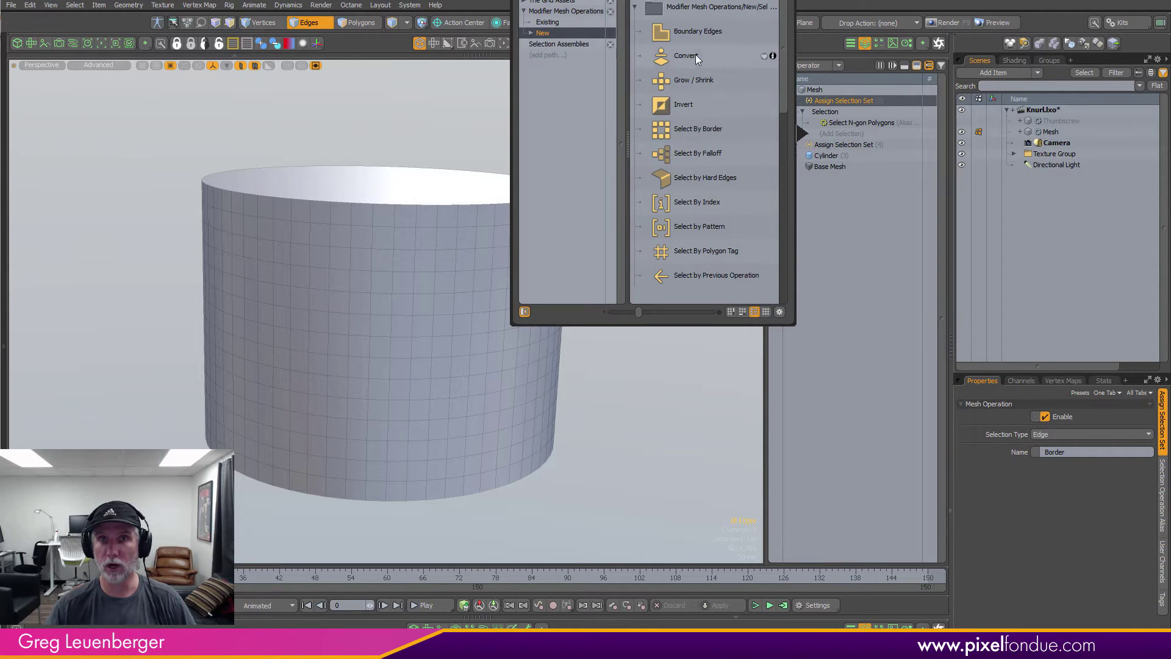
double_click(675, 80)
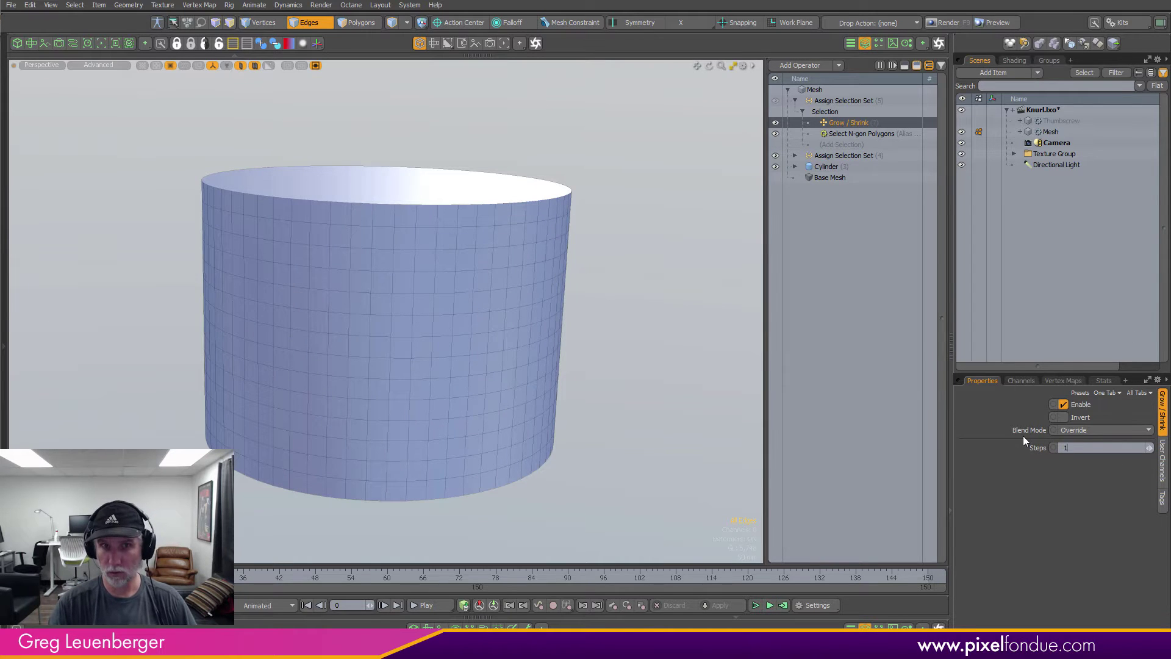
key("Return")
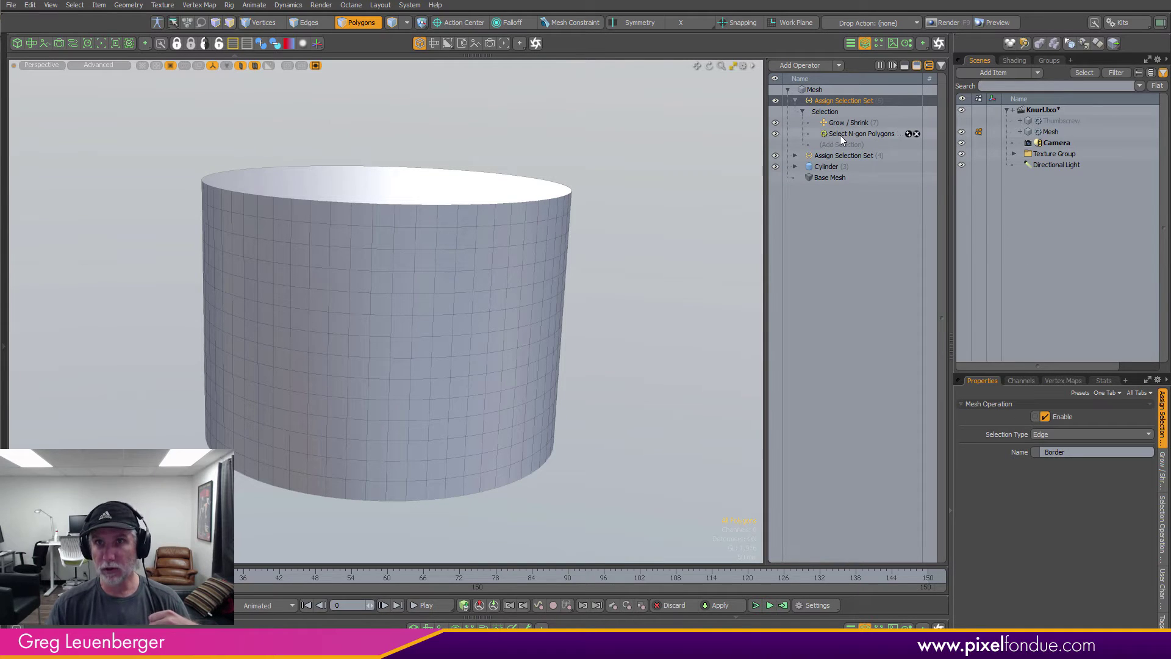
Switch the Border set's selection type to Polygon, and preview its Select N-gon Polygons and Grow / Shrink operations.
left_click(1061, 434)
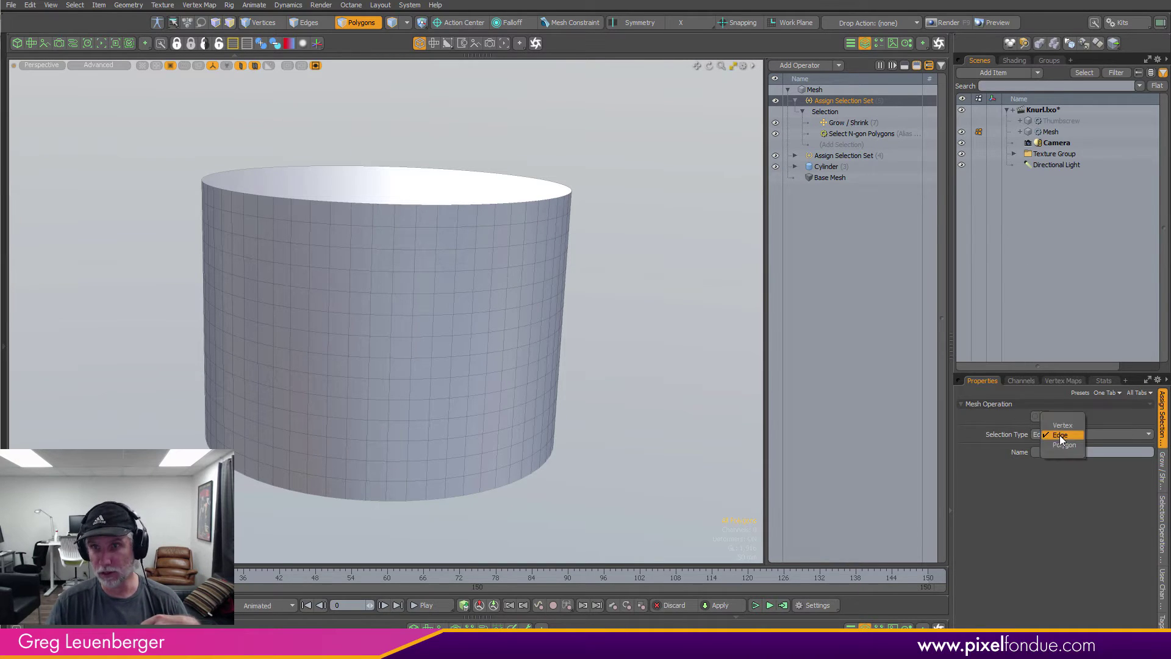
left_click(1057, 444)
left_click(857, 133)
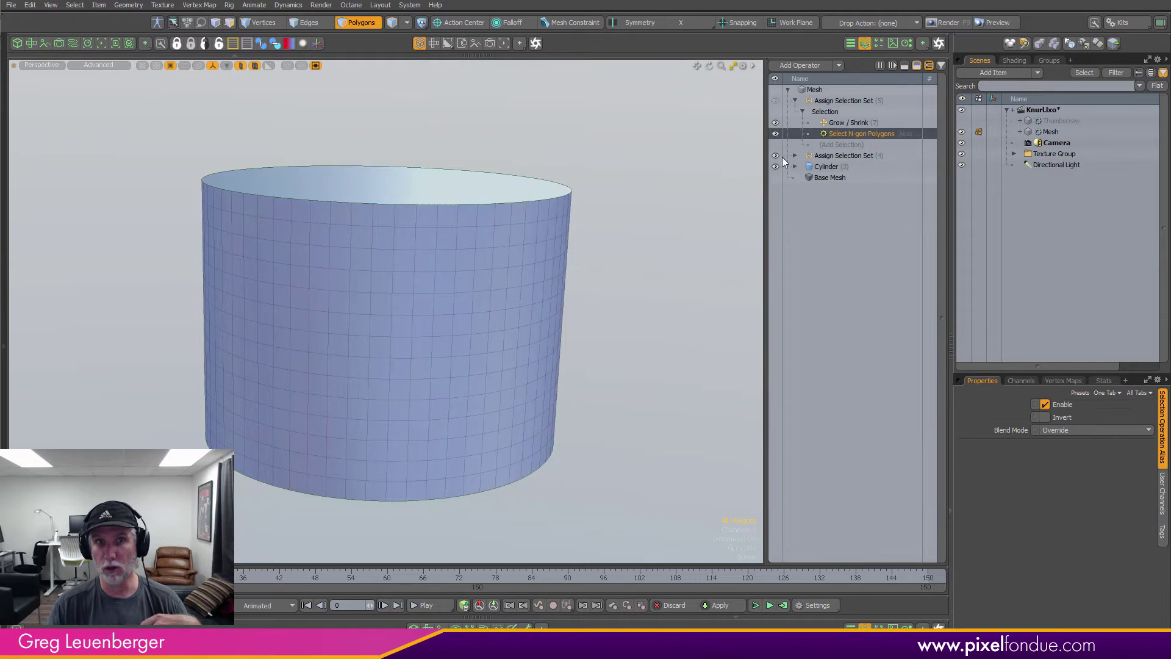
left_click_drag(433, 183, 483, 213, "alt")
left_click(848, 123)
mouse_move(427, 274)
left_mouse_down("alt")
mouse_move(371, 305)
mouse_move(403, 249)
mouse_move(410, 268)
left_mouse_up("alt")
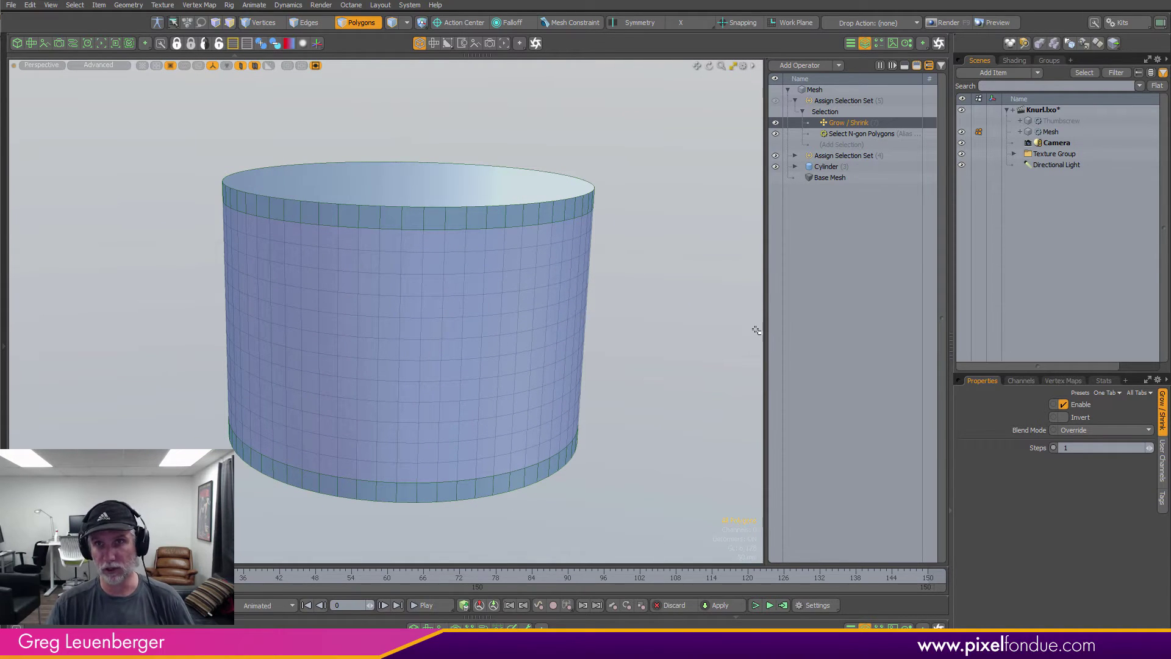
Add a Boundary Edges operation above Grow / Shrink in the Border selection set.
left_click(847, 144)
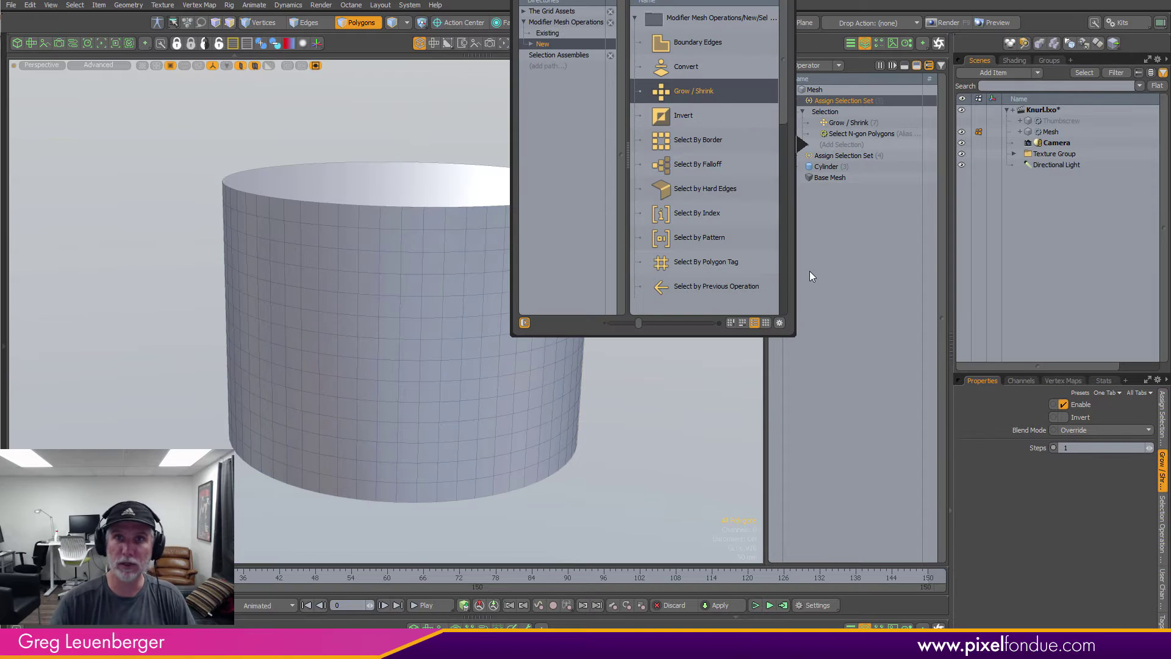
left_click(856, 96)
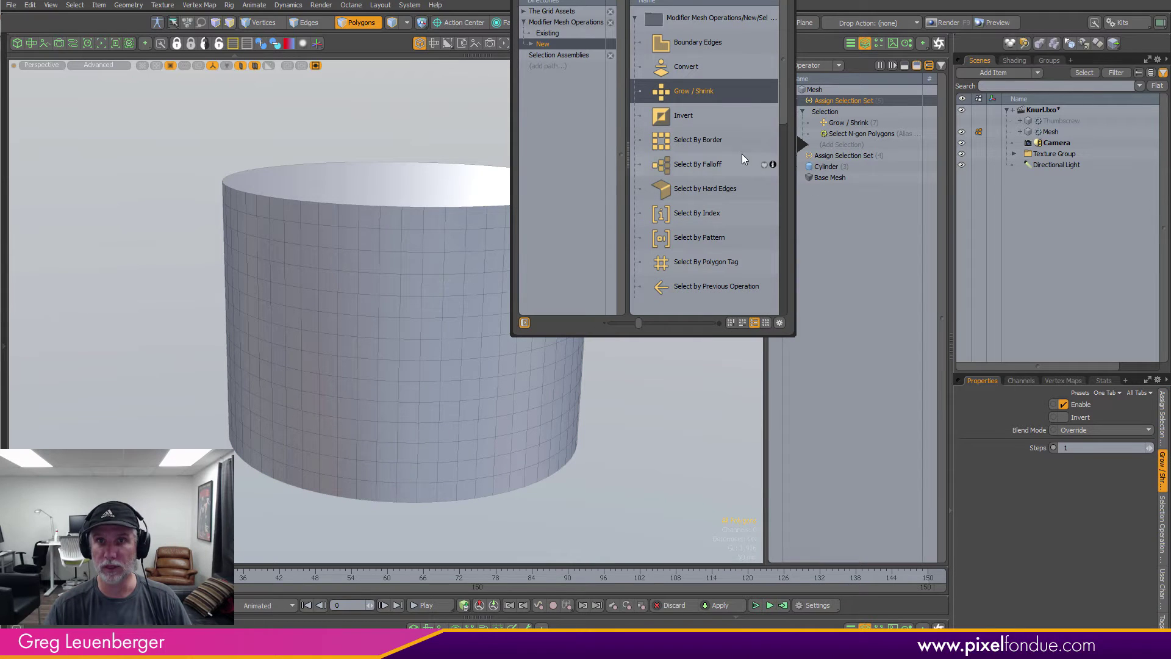
double_click(695, 42)
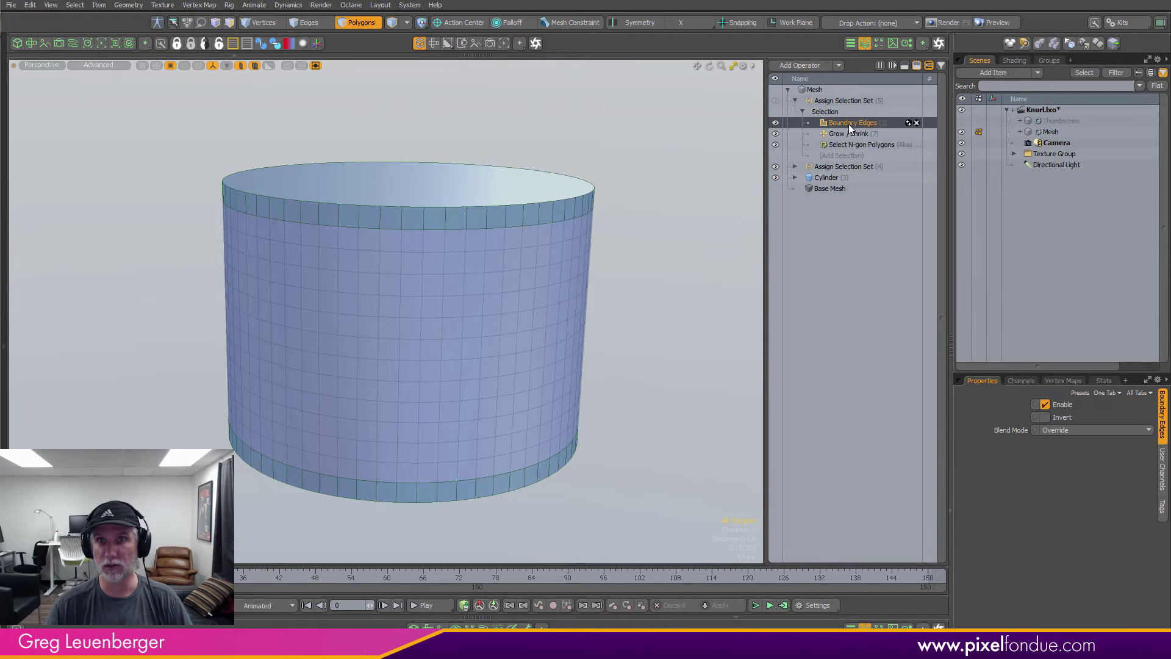
Set the Border selection set operation's Selection Type to Edge and enter Border as its name.
left_click(850, 100)
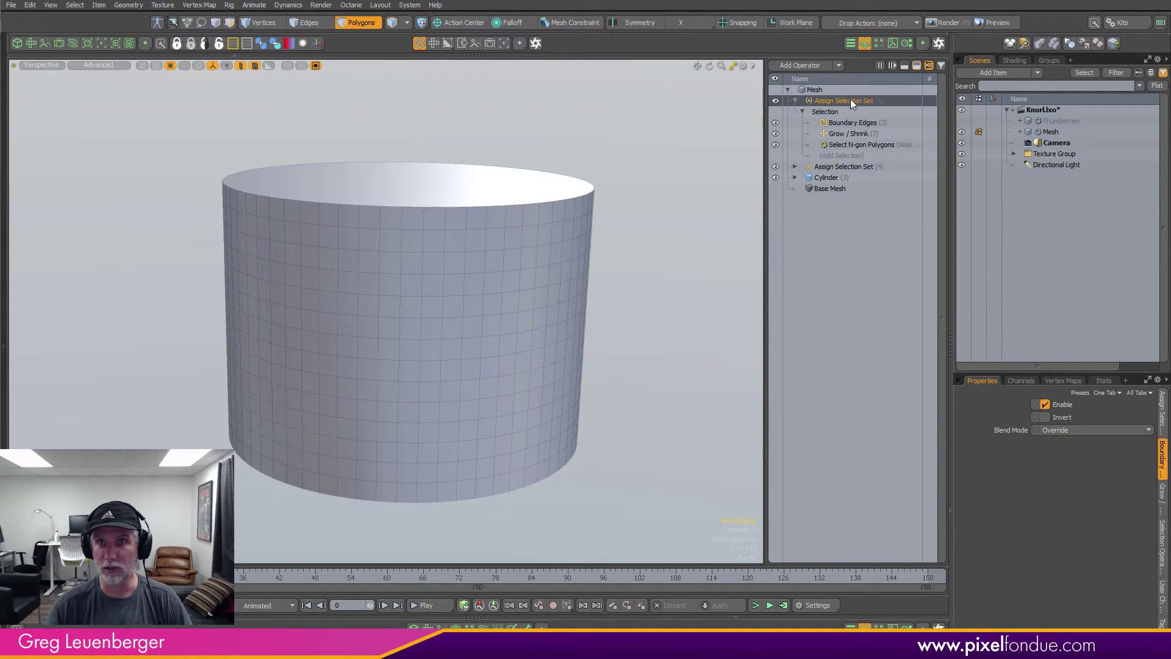
left_click(1160, 410)
left_click(1069, 434)
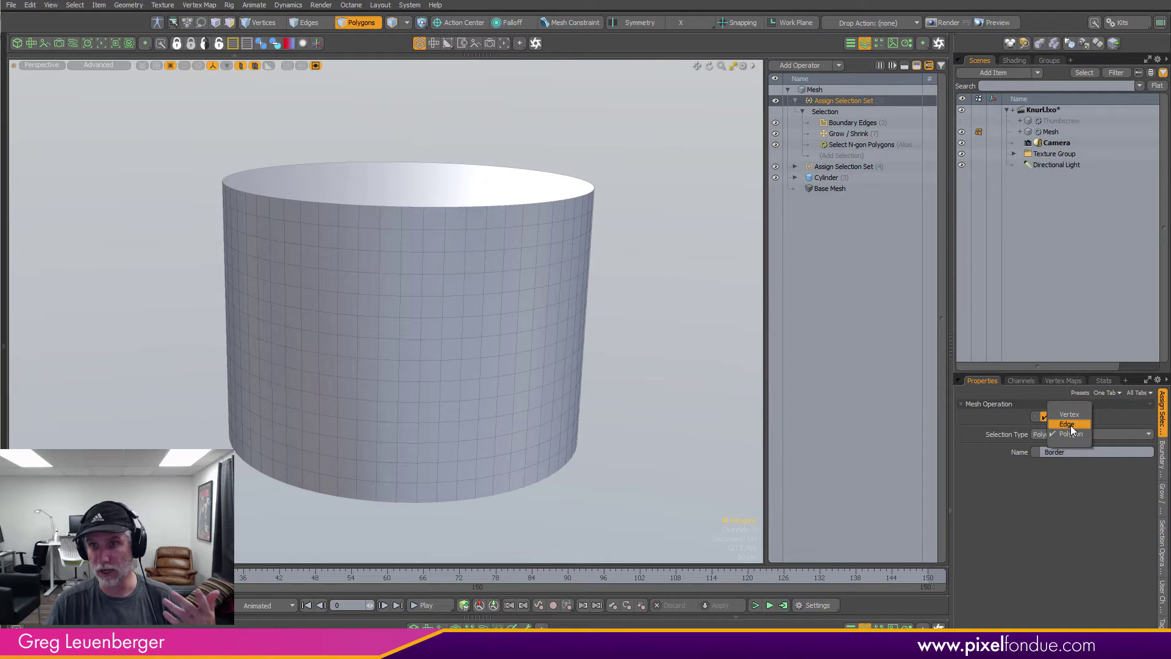
left_click(1068, 425)
left_click(1087, 452)
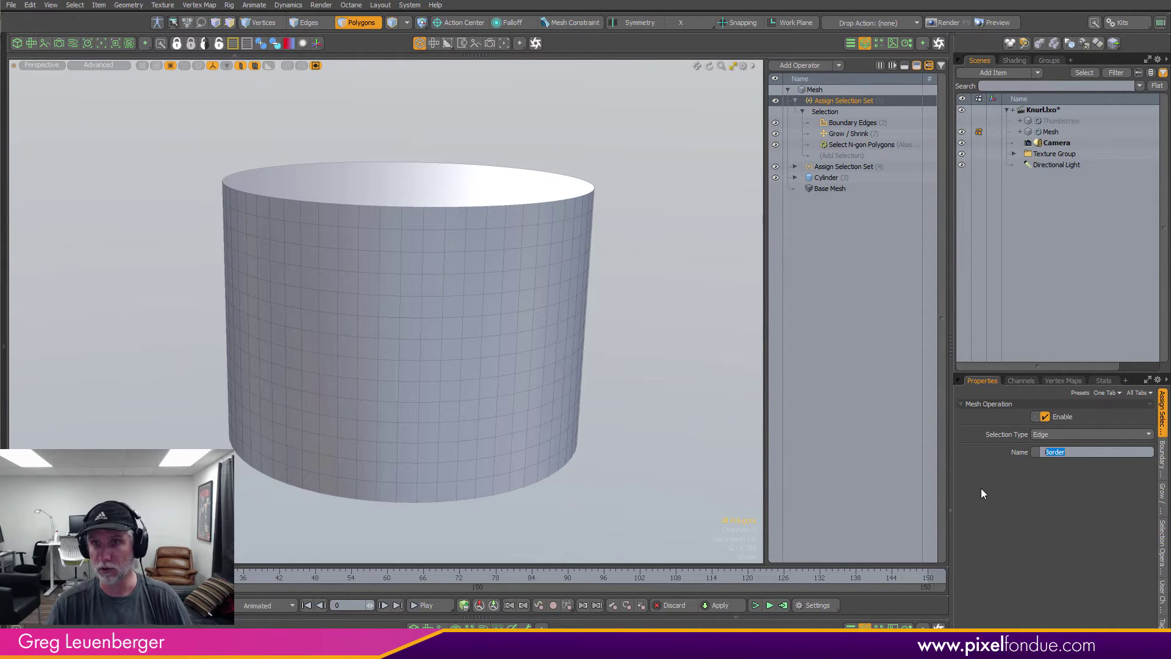
type("Bo")
type("r")
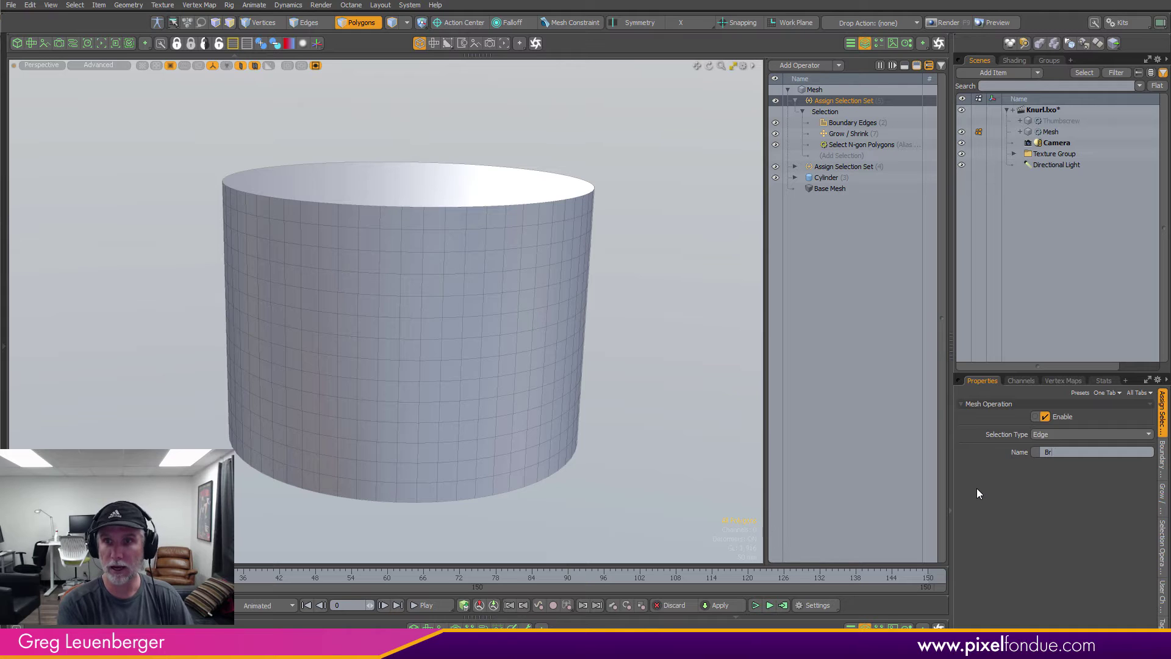
key("BackSpace")
type("order")
key("Return")
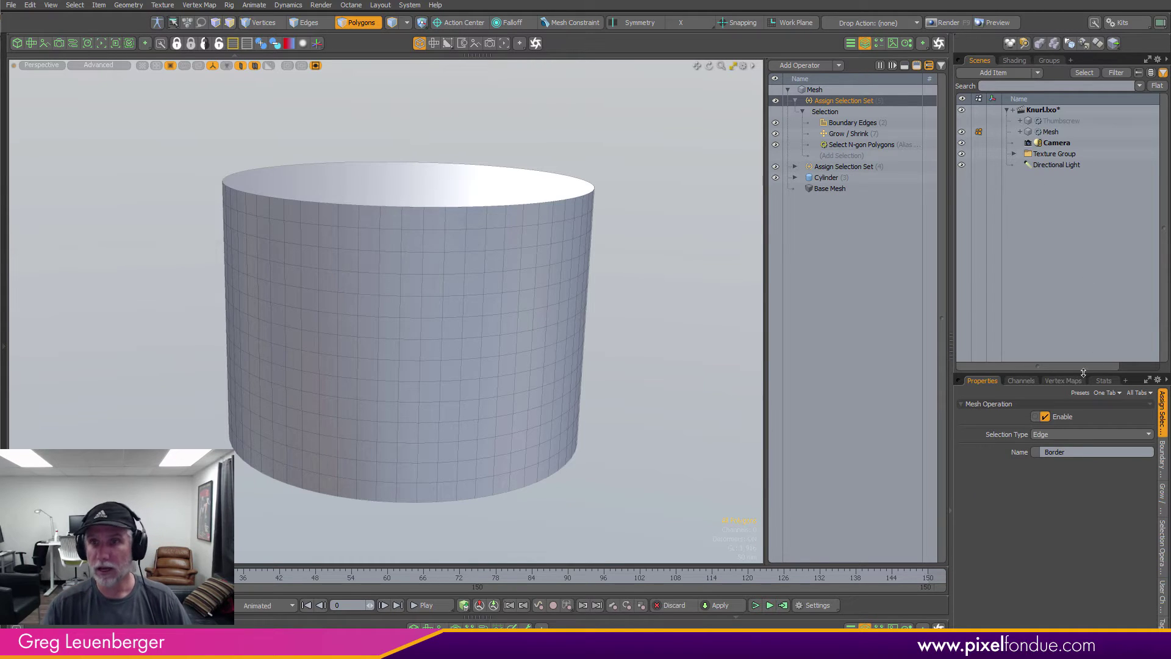
Check the Border edge selection set in the mesh statistics and inspect its edges on the cylinder.
left_click(1105, 380)
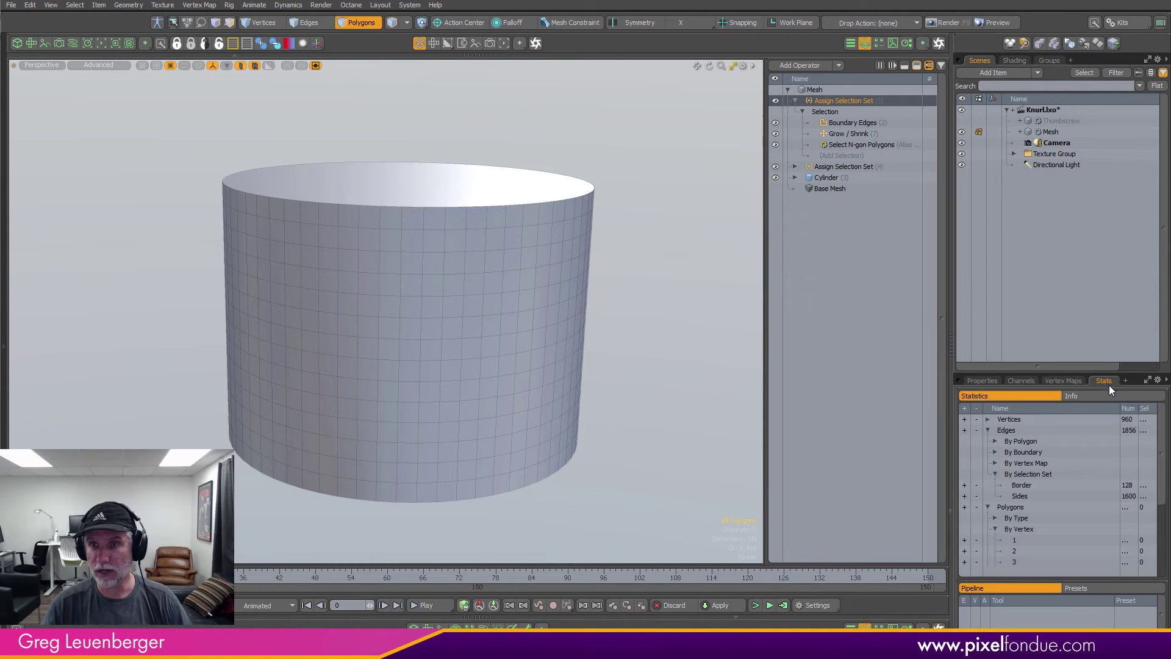
left_click(966, 486)
key("KP_4")
mouse_move(601, 355)
left_mouse_down("alt")
mouse_move(628, 305)
mouse_move(584, 264)
left_mouse_up("alt")
key("ctrl+2")
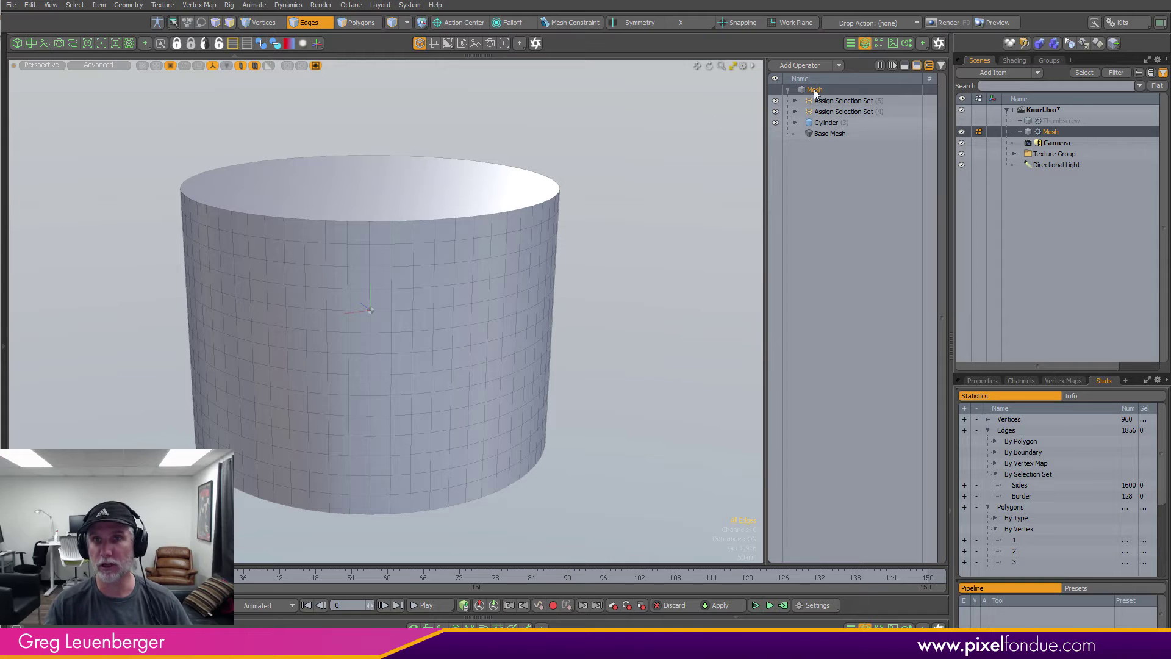
Add a Spike mesh operation above the two selection set operations and show its properties.
left_click(810, 65)
type("spike")
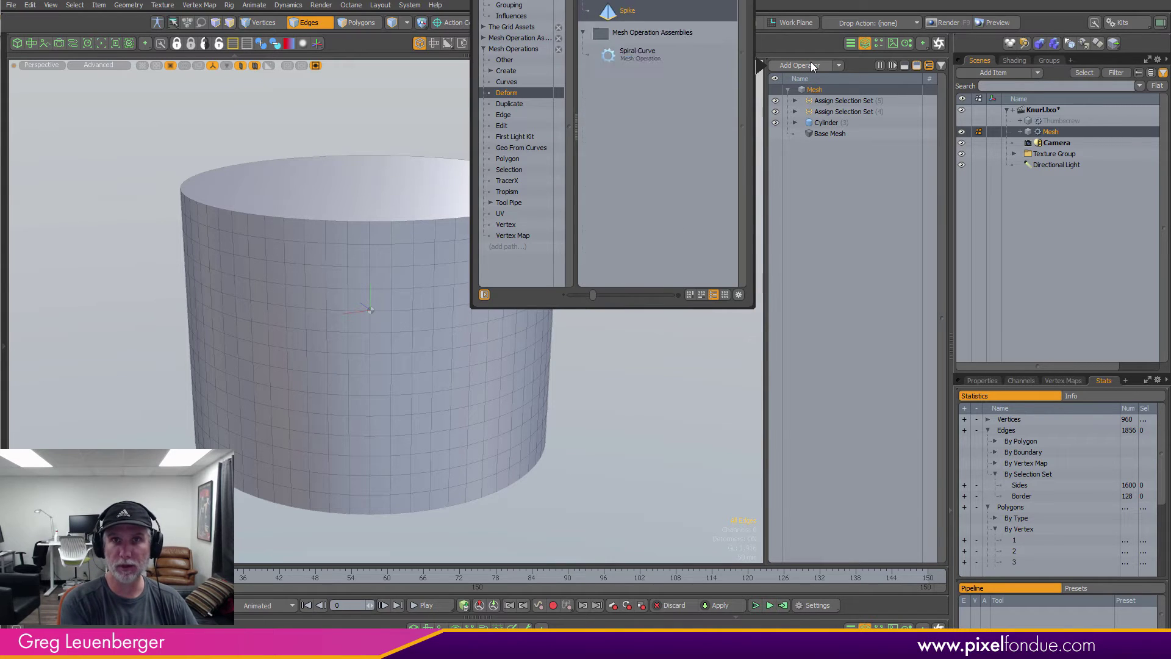
key("Return")
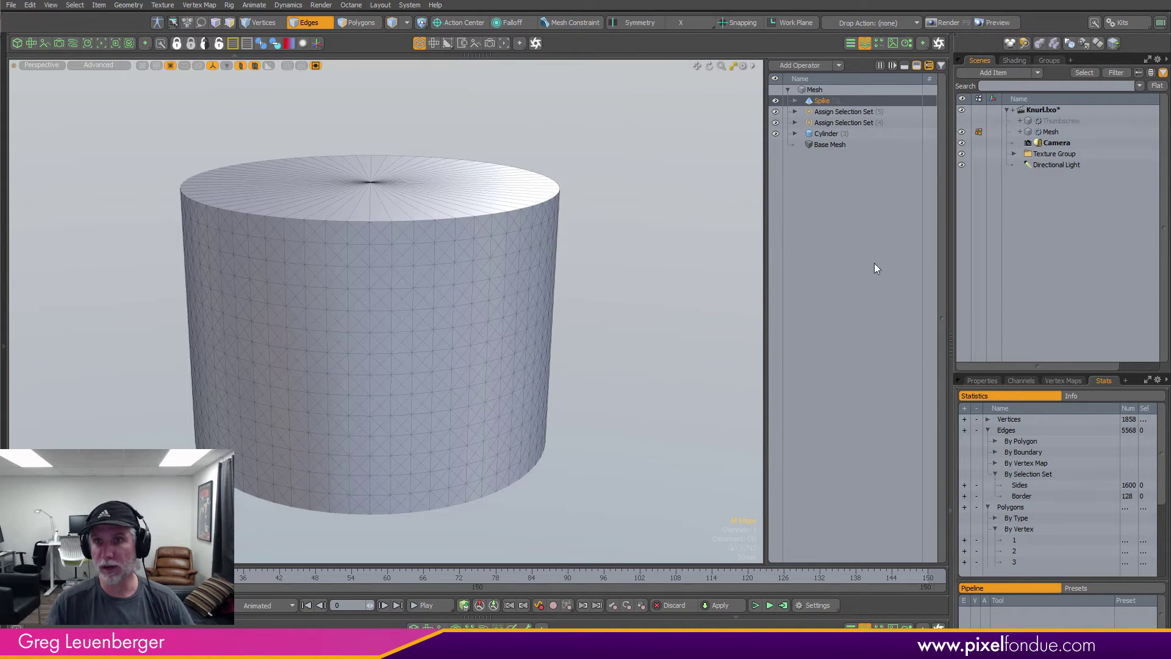
left_click(984, 380)
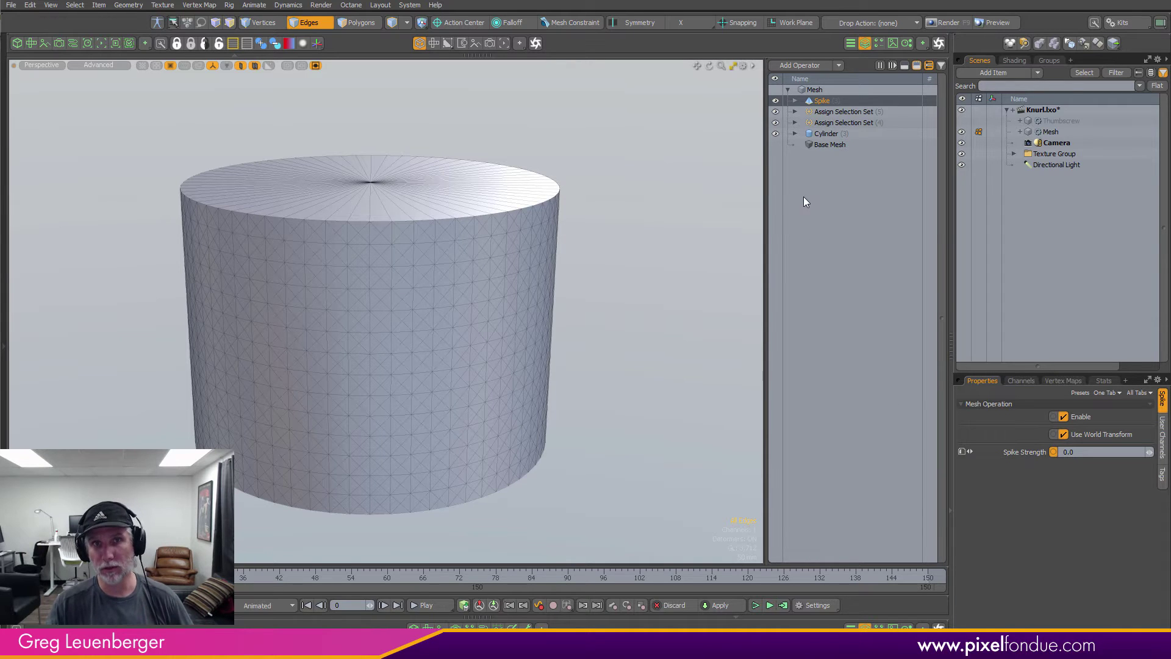
Add a Select By Selection Set operation to the Spike's selection and set its name to Sides.
left_click(794, 100)
left_click(803, 123)
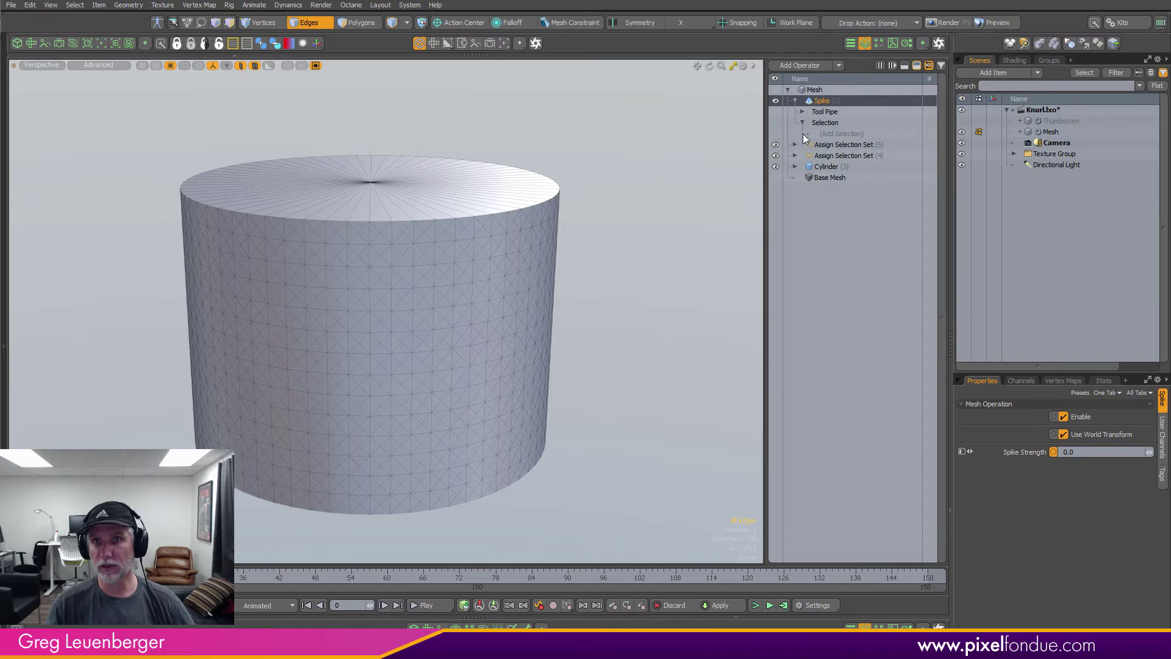
left_click(840, 133)
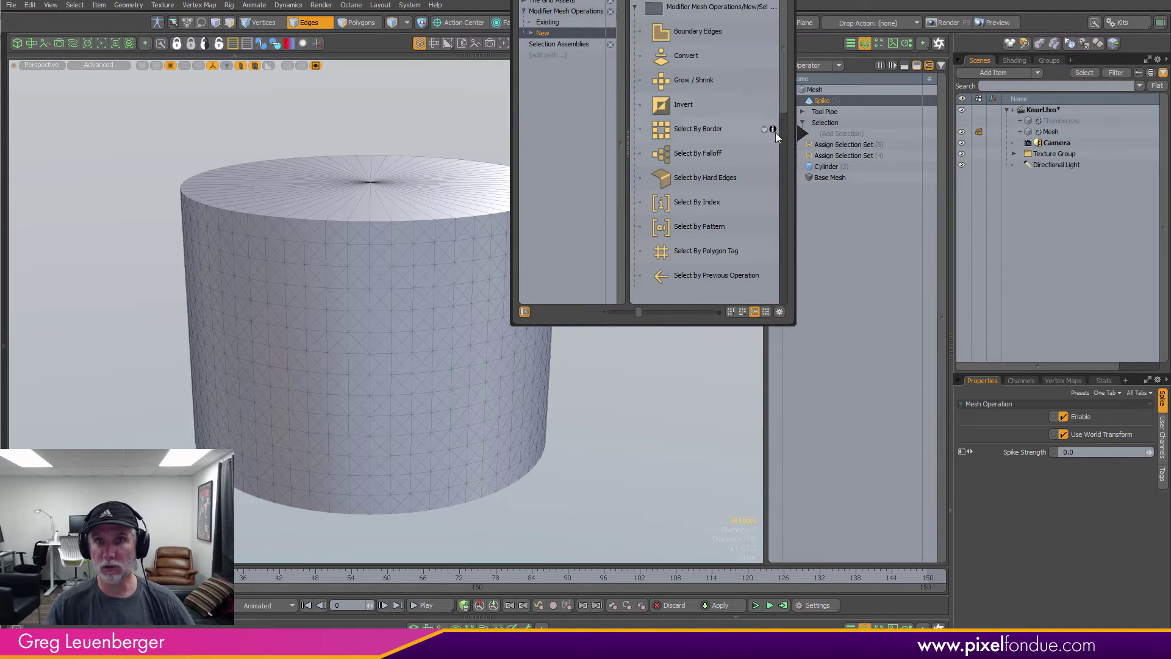
left_click_drag(786, 97, 785, 160)
double_click(713, 202)
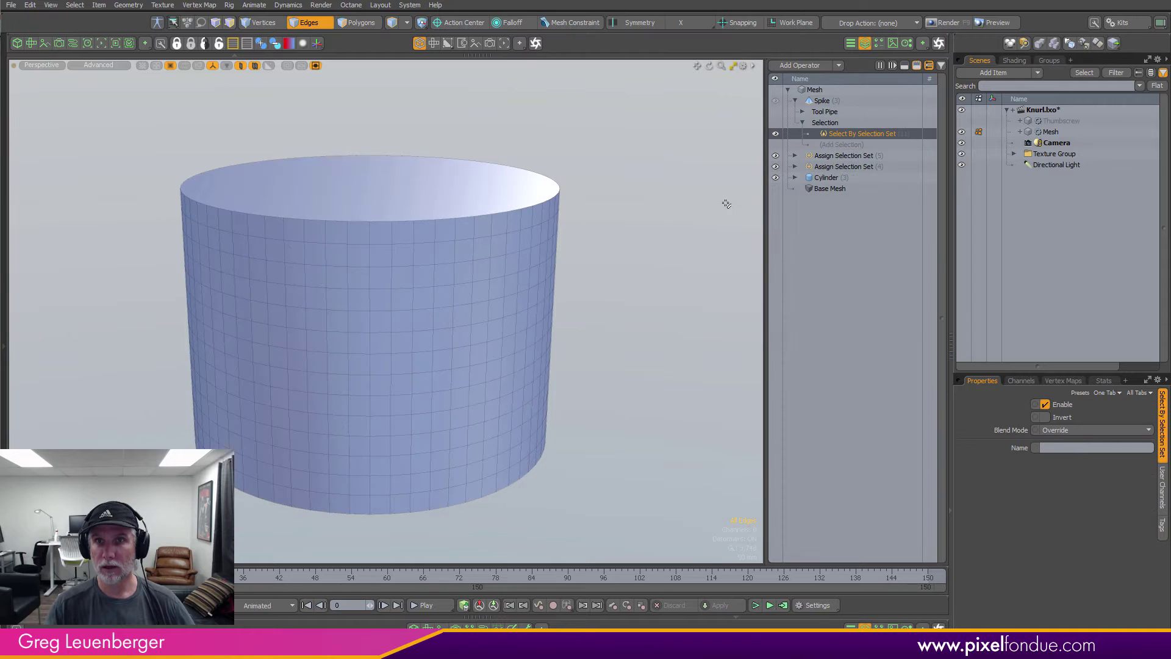
left_click(1064, 448)
type("B")
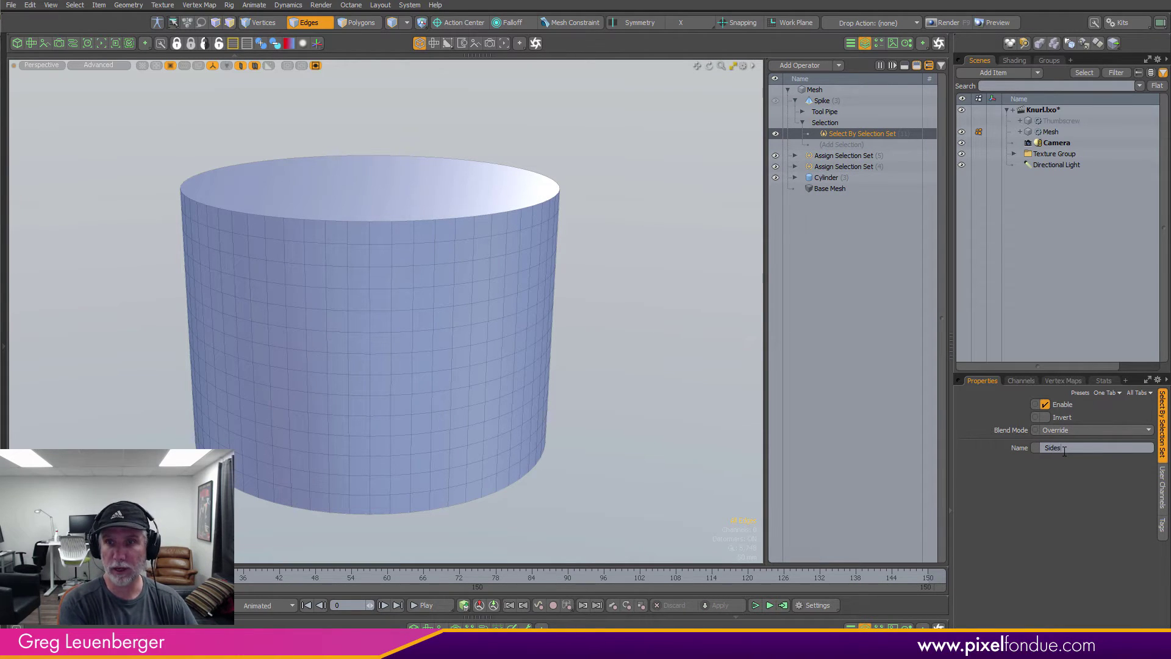
key("Return")
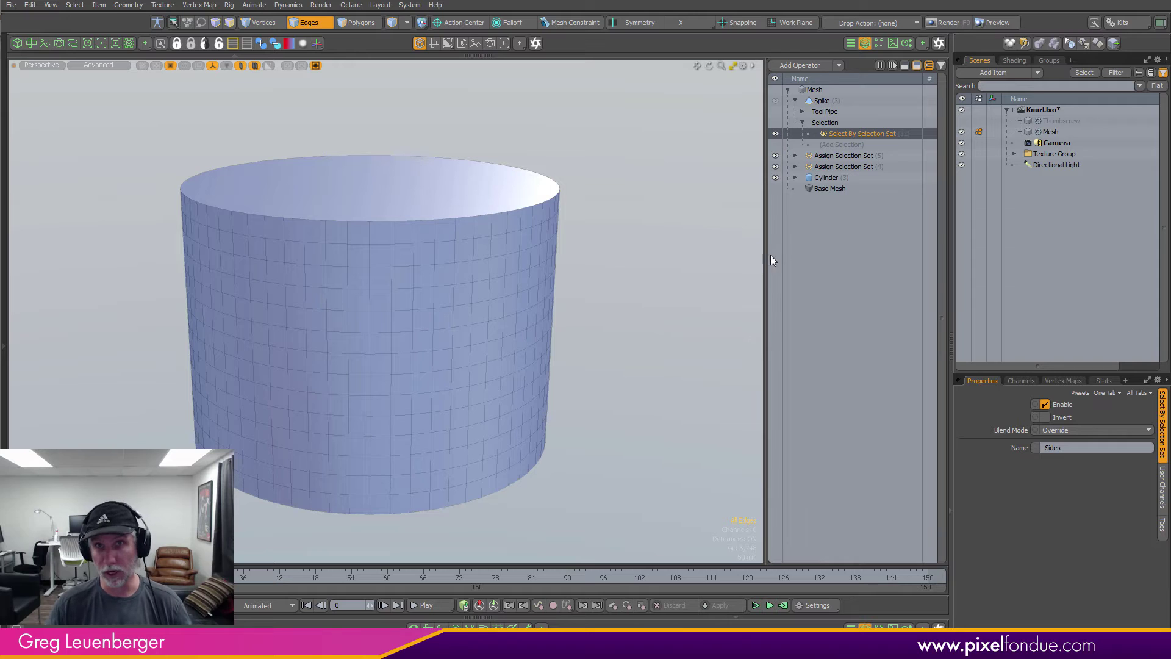
Add a Convert operation above Select By Selection Set in the Spike's selection, with Convert From set to Edge.
left_click(847, 144)
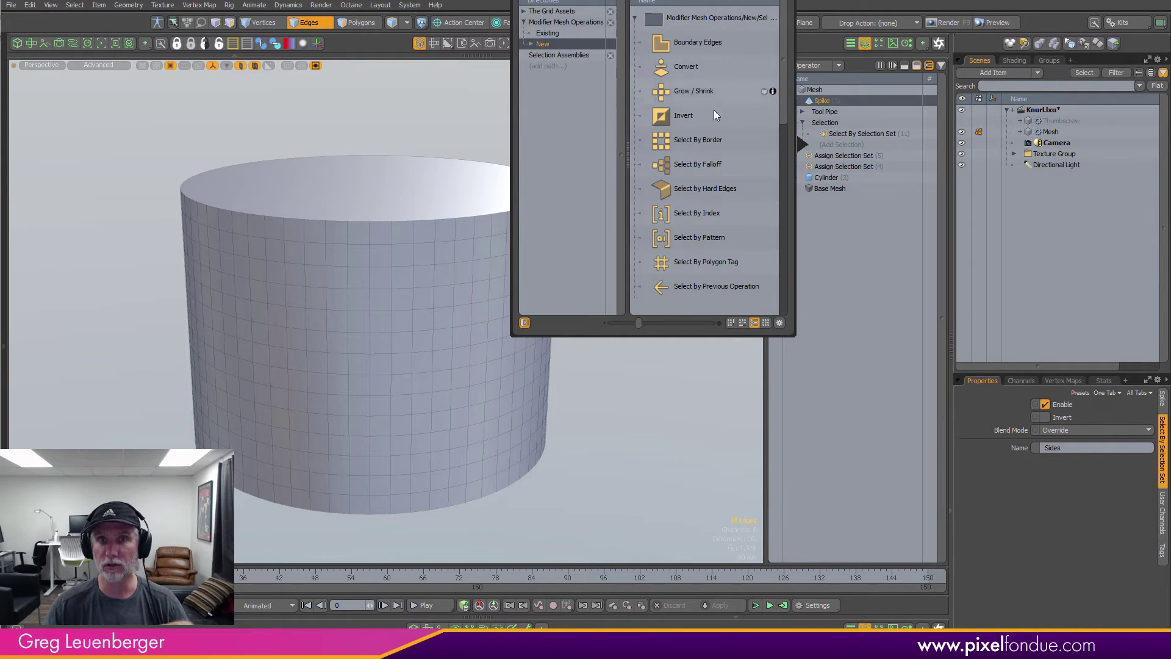
double_click(687, 67)
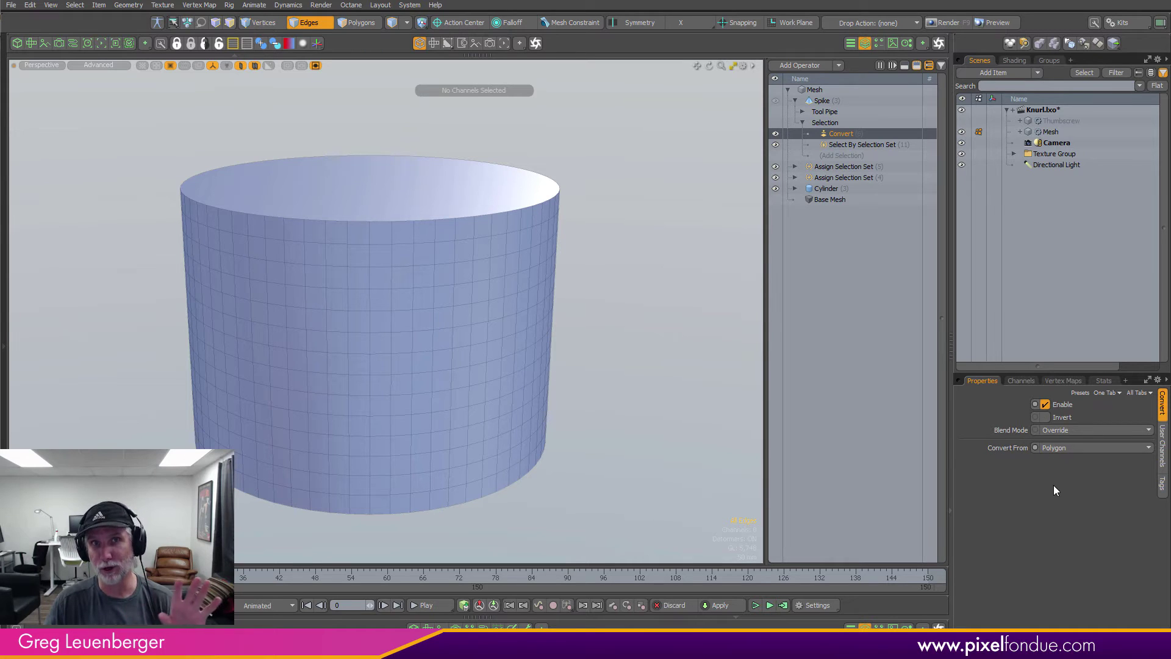
left_click(1067, 446)
left_click(1067, 436)
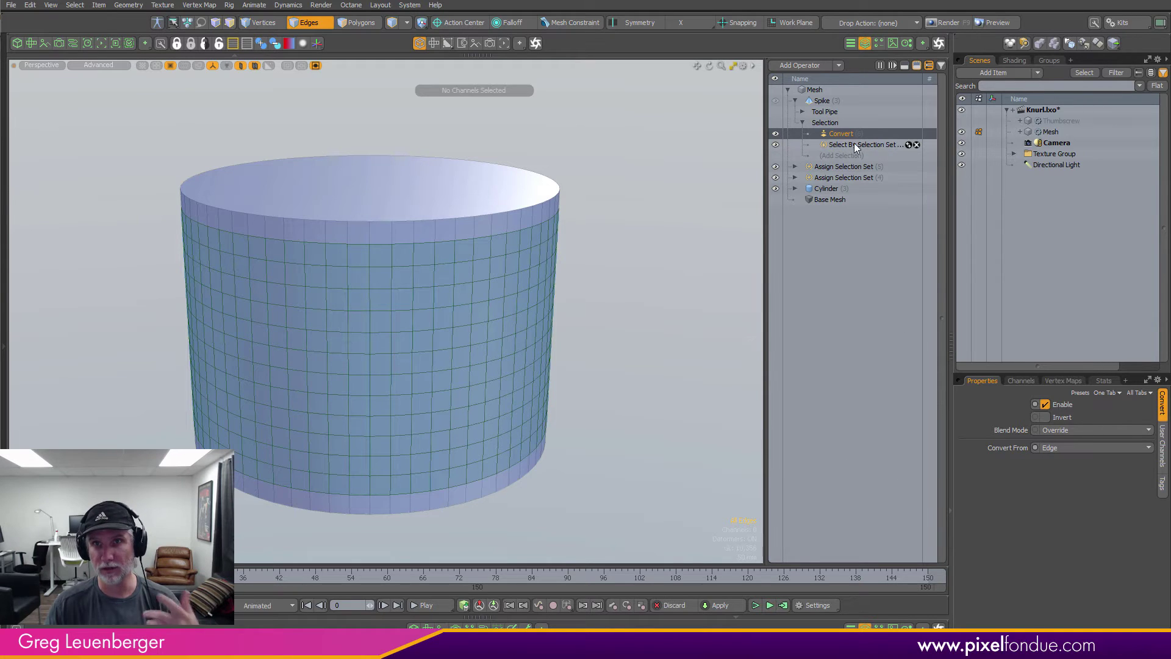
Try the Spike operation with a Spike Strength of 0.086 and reset the strength to 0.
left_click(836, 101)
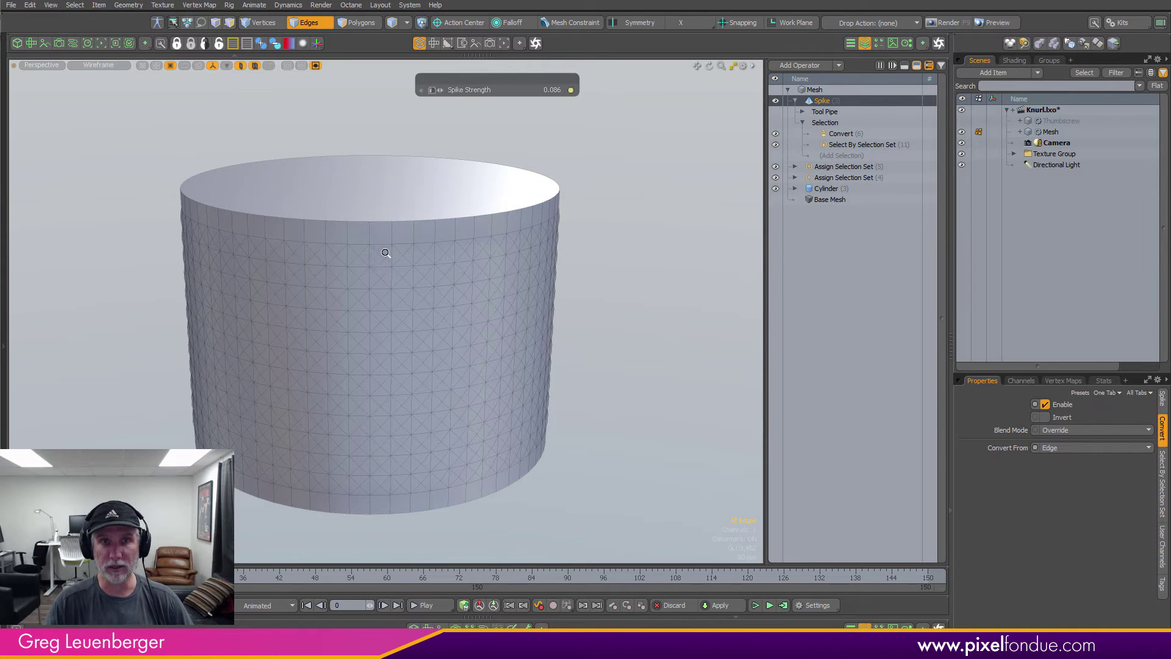
mouse_move(386, 253)
left_mouse_down("ctrl+alt")
mouse_move(583, 266)
mouse_move(431, 288)
mouse_move(383, 309)
left_mouse_up("ctrl+alt")
left_click(1162, 399)
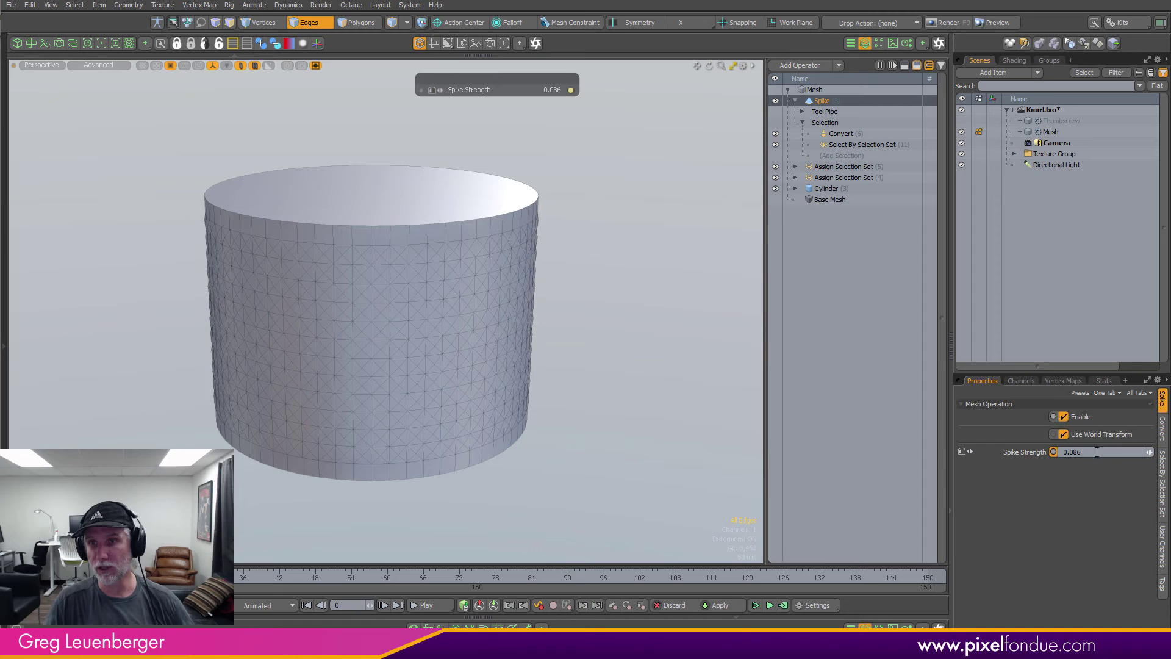
left_click(990, 456)
type("0")
key("Return")
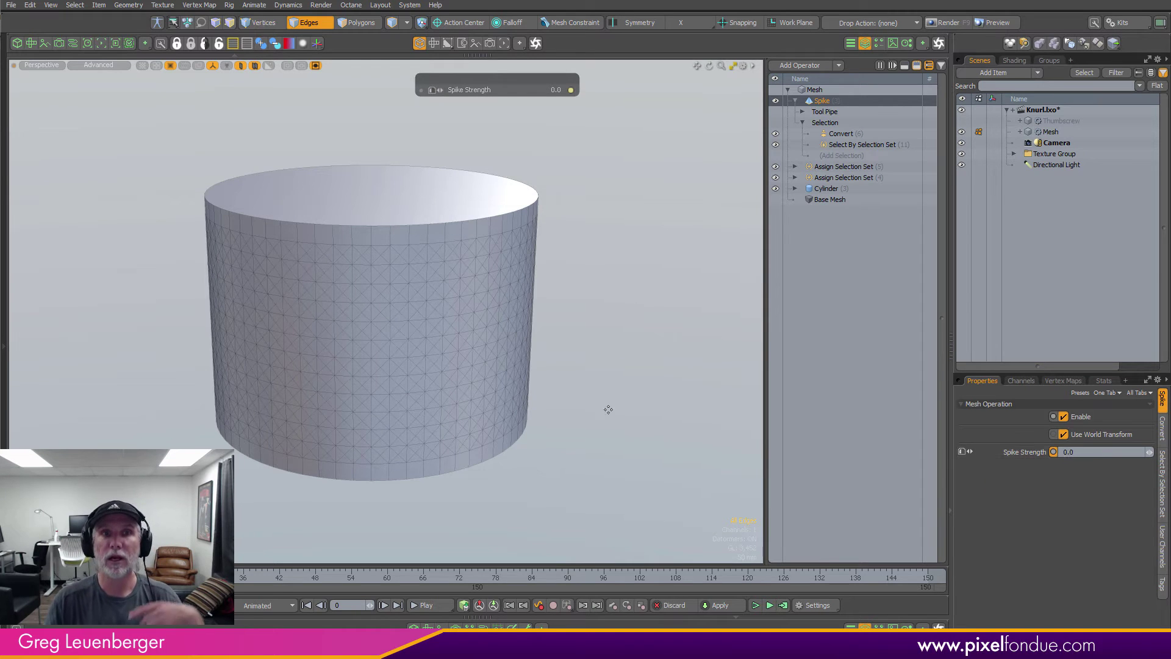
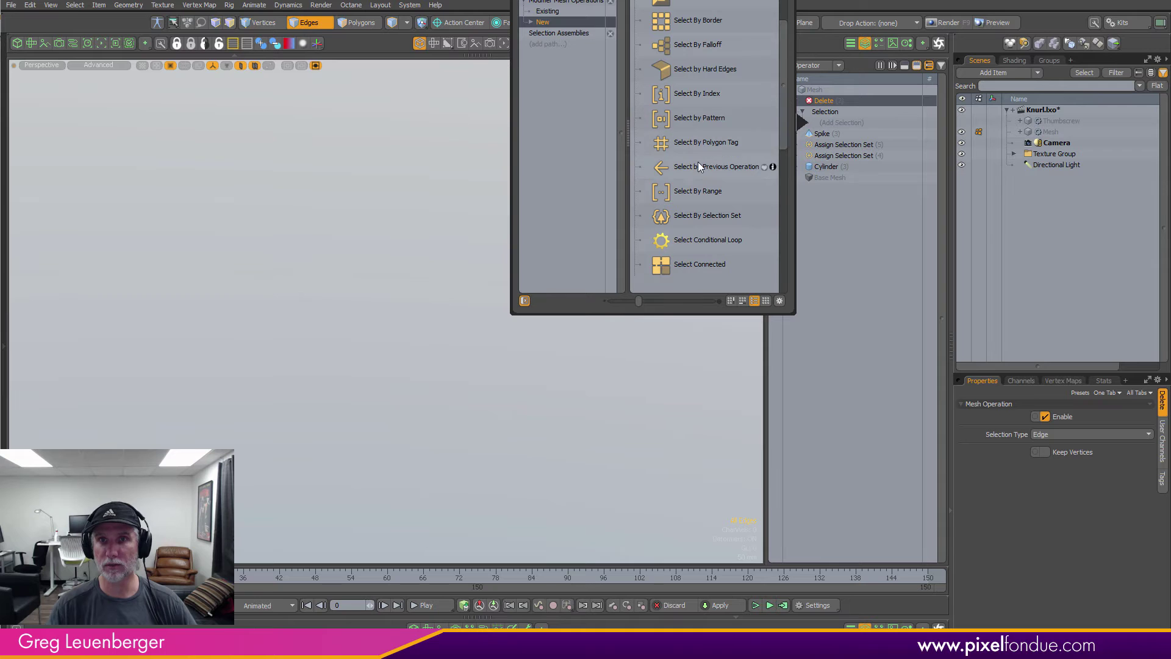
Add a Select By Selection Set operation to the Delete operation's selection and name it Sides.
left_click(720, 217)
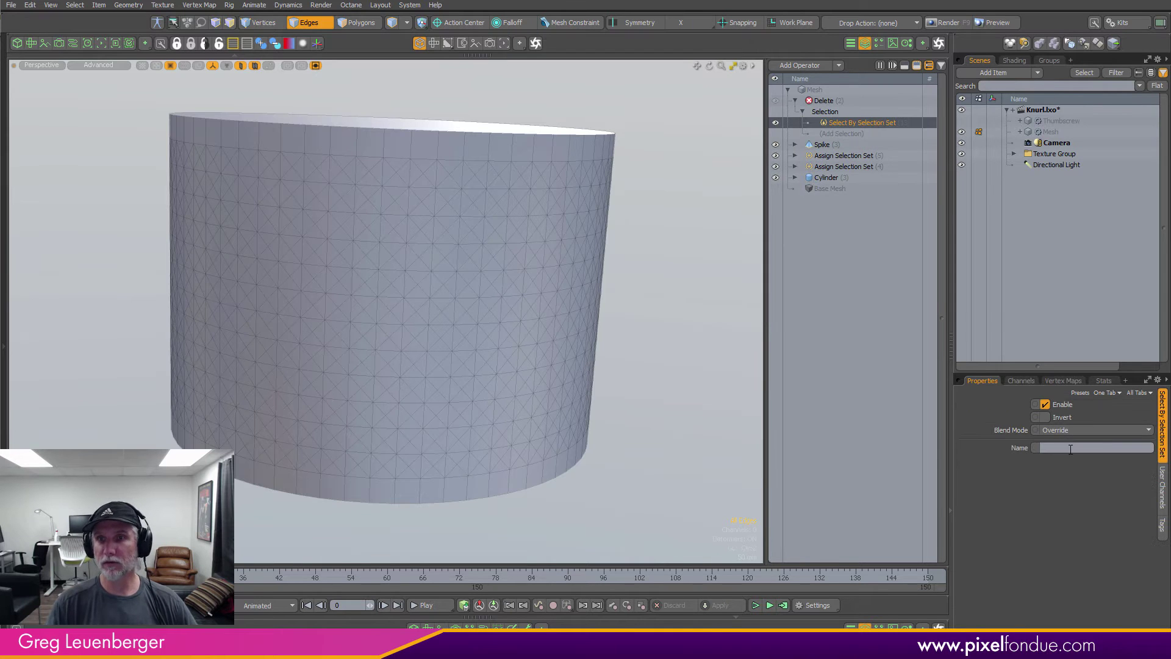
type("Sides")
key("Return")
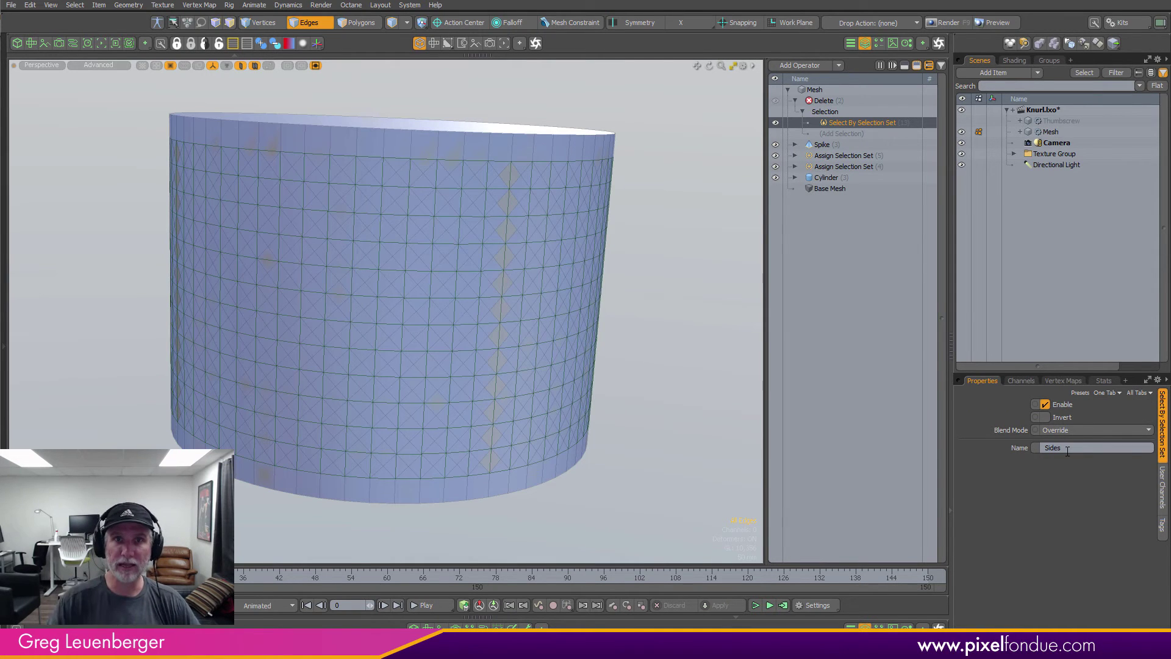
Examine the Sides edges marked for deletion around the spiked cylinder wall, especially near its lower rim.
mouse_move(582, 319)
left_mouse_down("alt")
mouse_move(498, 313)
mouse_move(530, 269)
mouse_move(445, 252)
mouse_move(503, 285)
left_mouse_up("alt")
key("KP_4")
key("ctrl+grave")
left_click(671, 306)
left_click_drag(445, 176, 426, 156, "alt")
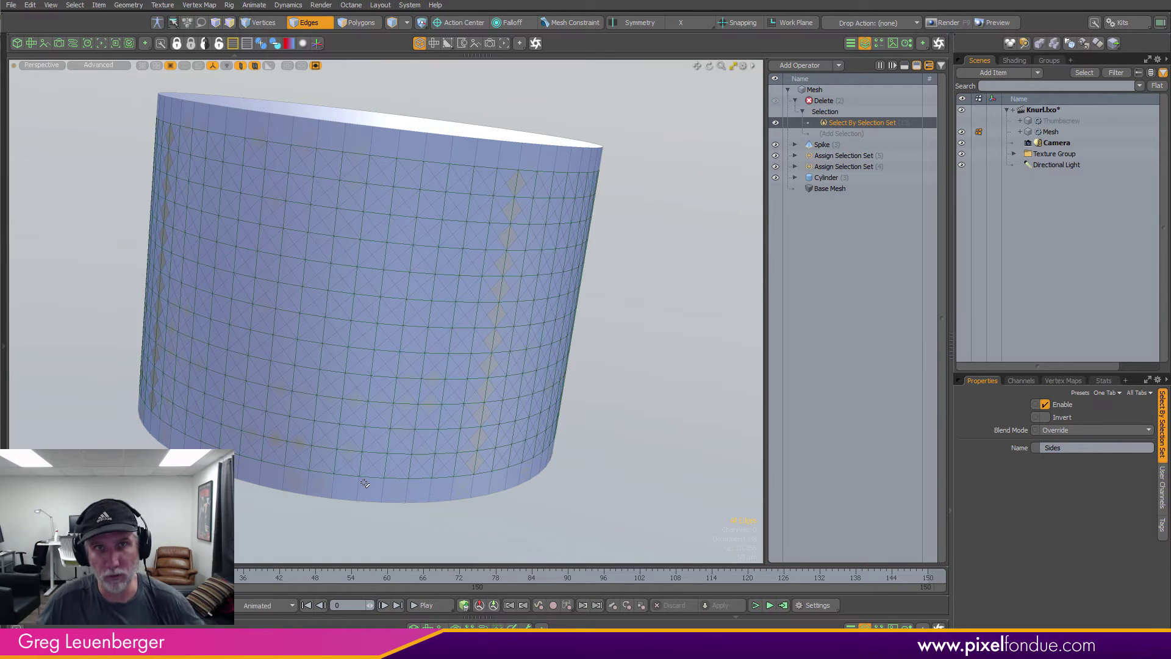
left_click_drag(365, 484, 415, 483, "ctrl+alt")
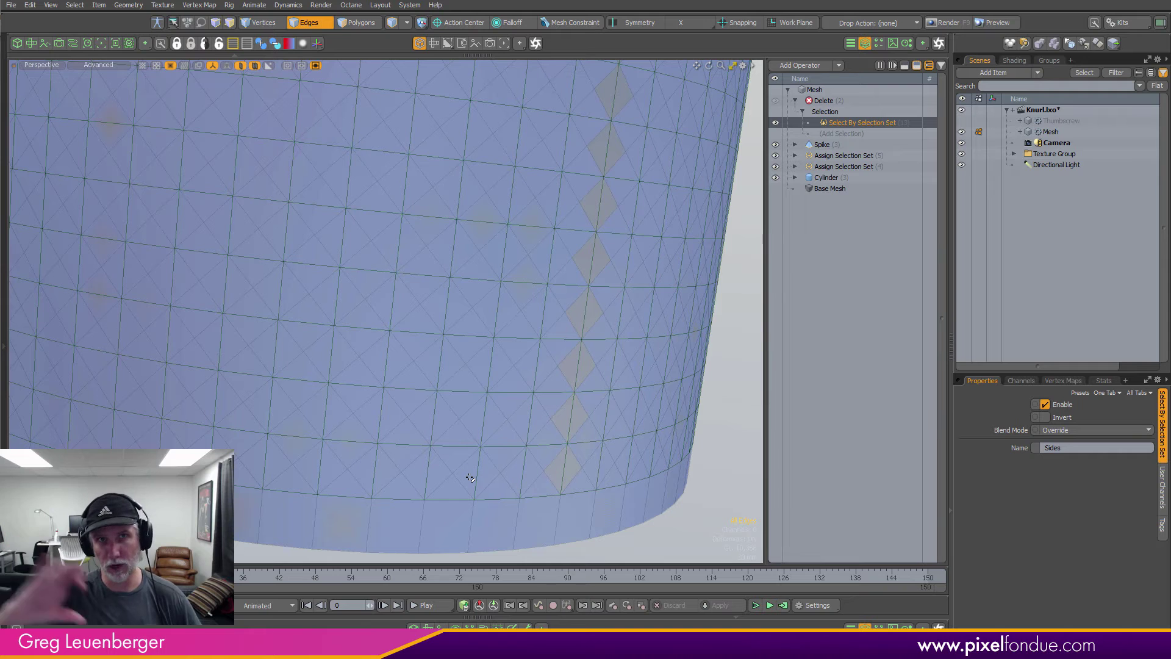
key("a")
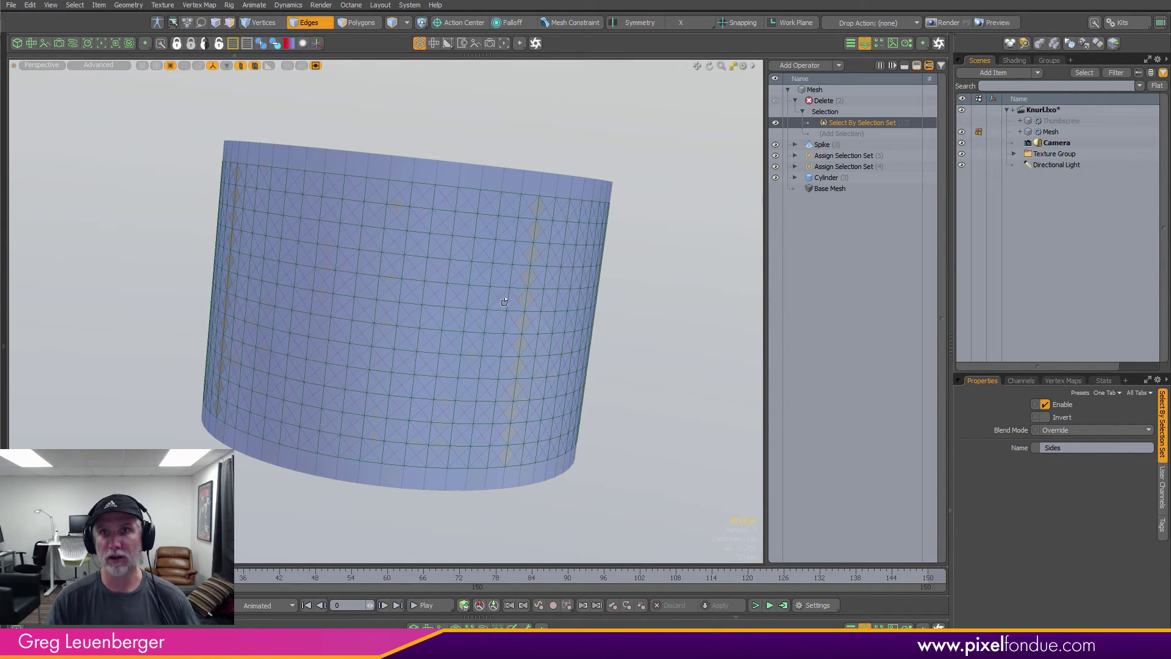
Add a second Select By Selection Set operation above the Sides one in the Delete selection, and name it Border.
left_click(838, 134)
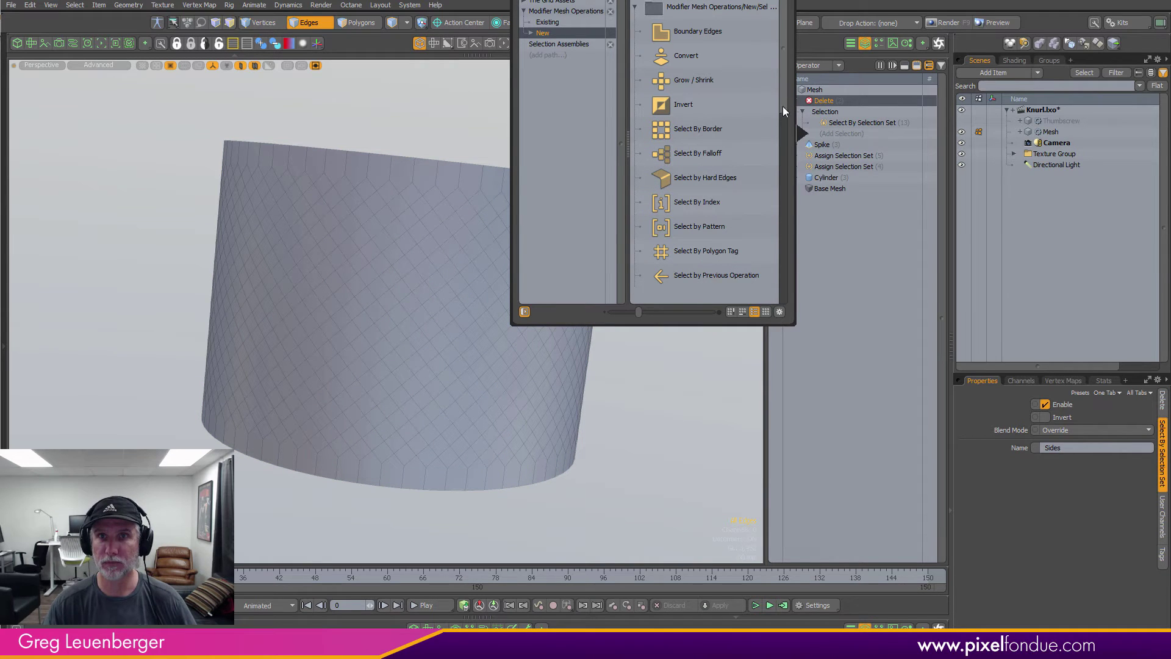
scroll(779, 140, "down", 3)
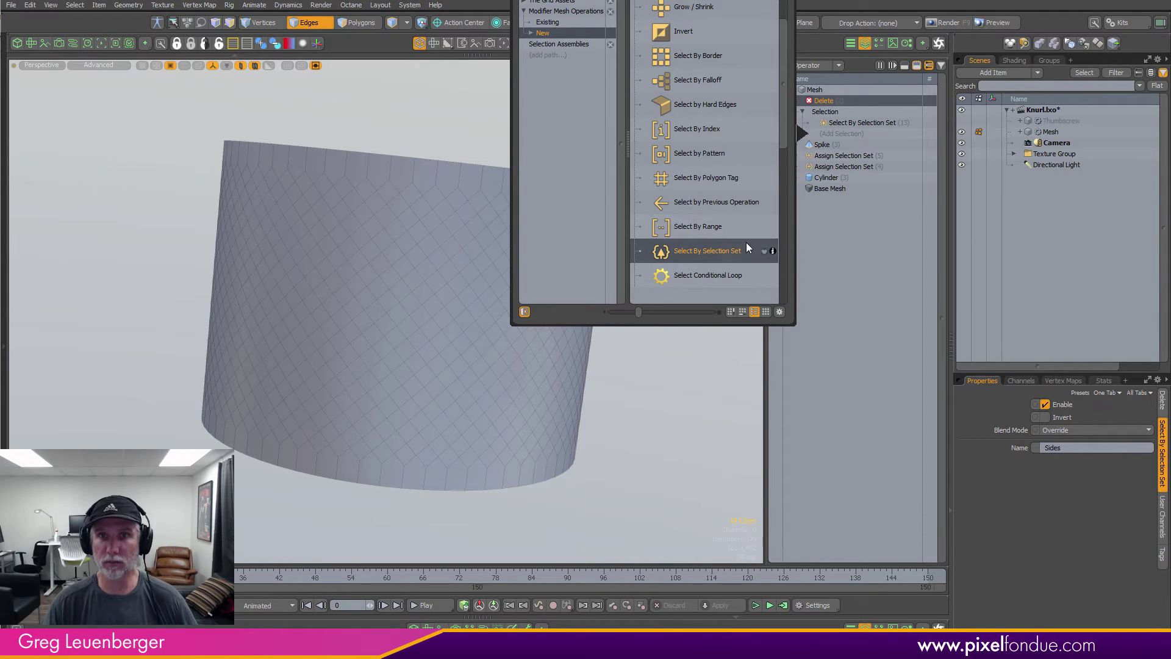
double_click(708, 251)
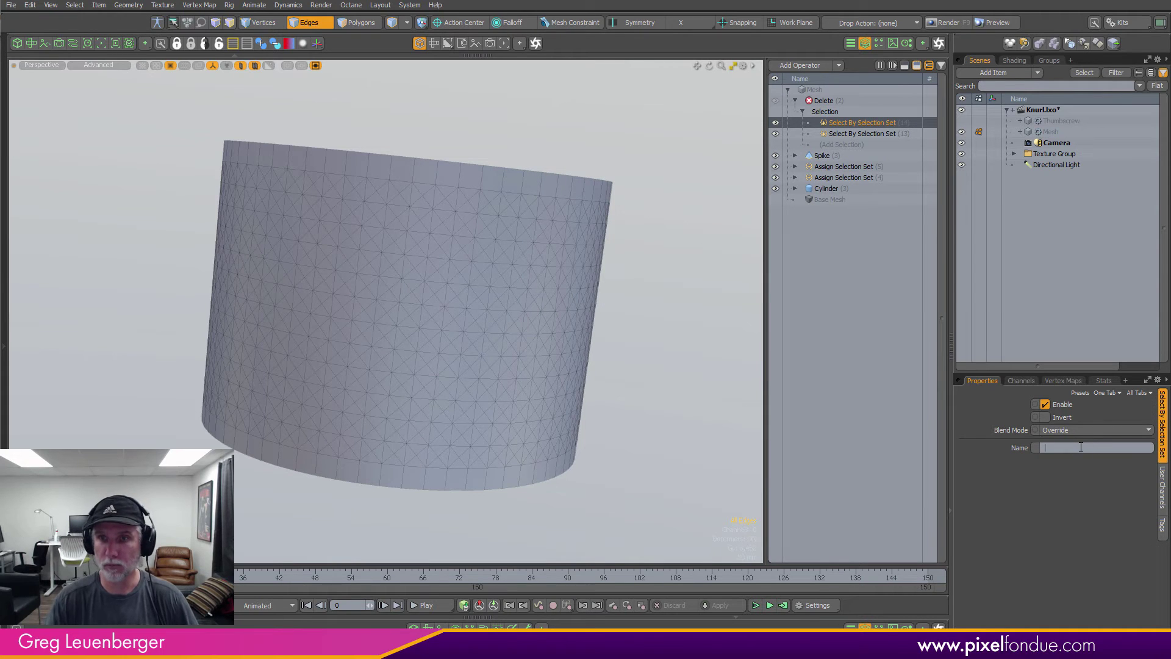
type("Border")
key("Return")
left_click_drag(661, 264, 641, 283, "alt")
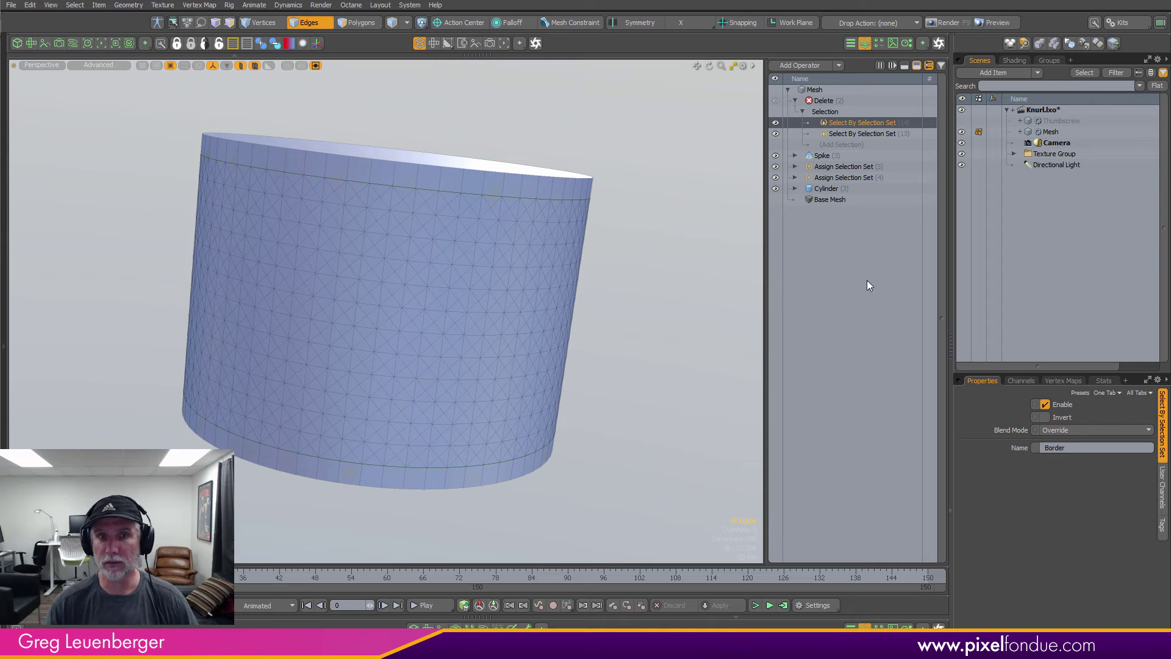
Set the Border selection's Blend Mode to Subtract and view the result of the Delete operation.
left_click(1065, 431)
left_click(1062, 450)
left_click_drag(702, 305, 706, 346, "alt")
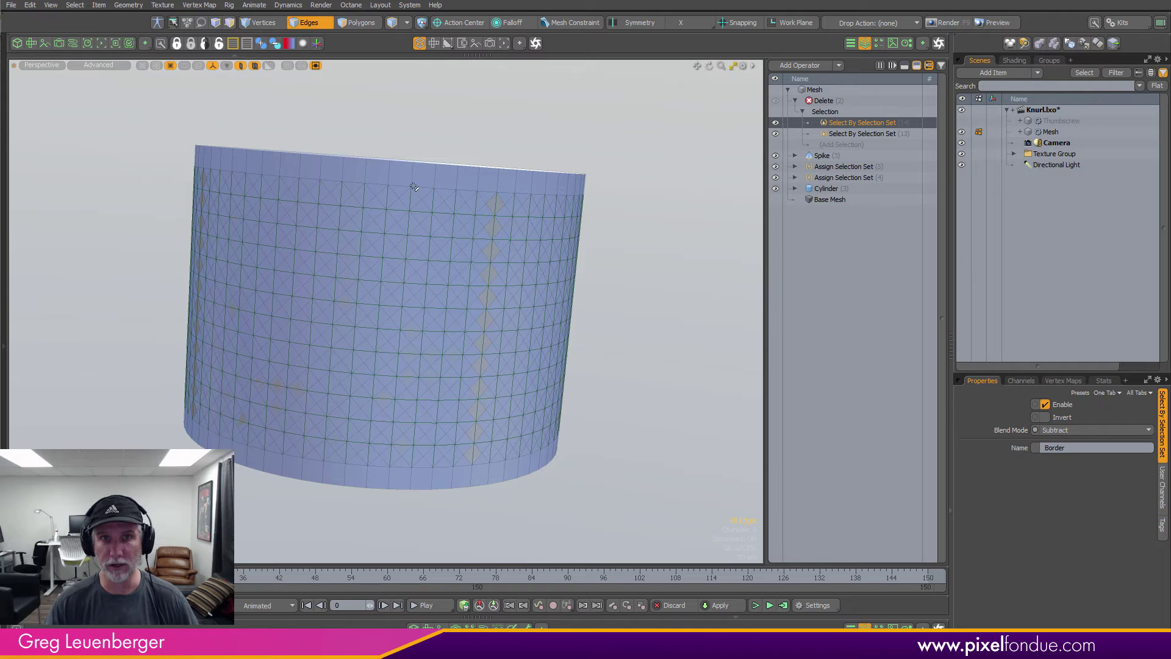
left_click(827, 101)
left_click_drag(519, 158, 549, 201, "alt")
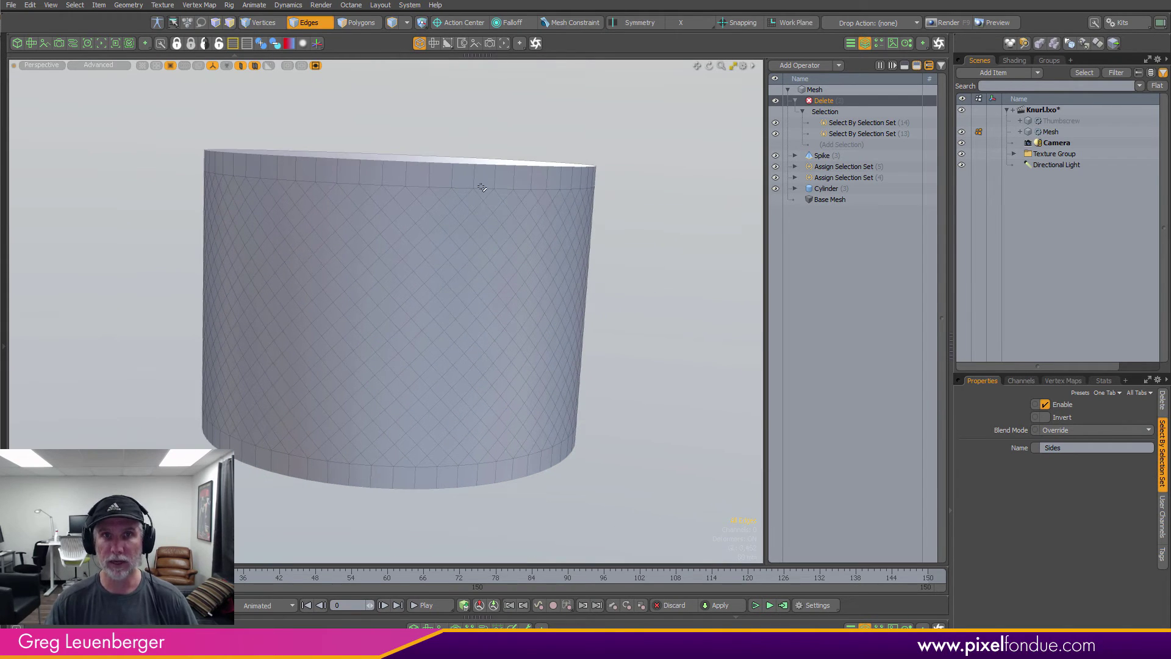
Select the full loop of polygons forming the band around the cylinder's upper rim.
left_click(678, 302)
scroll(498, 191, "up", 2)
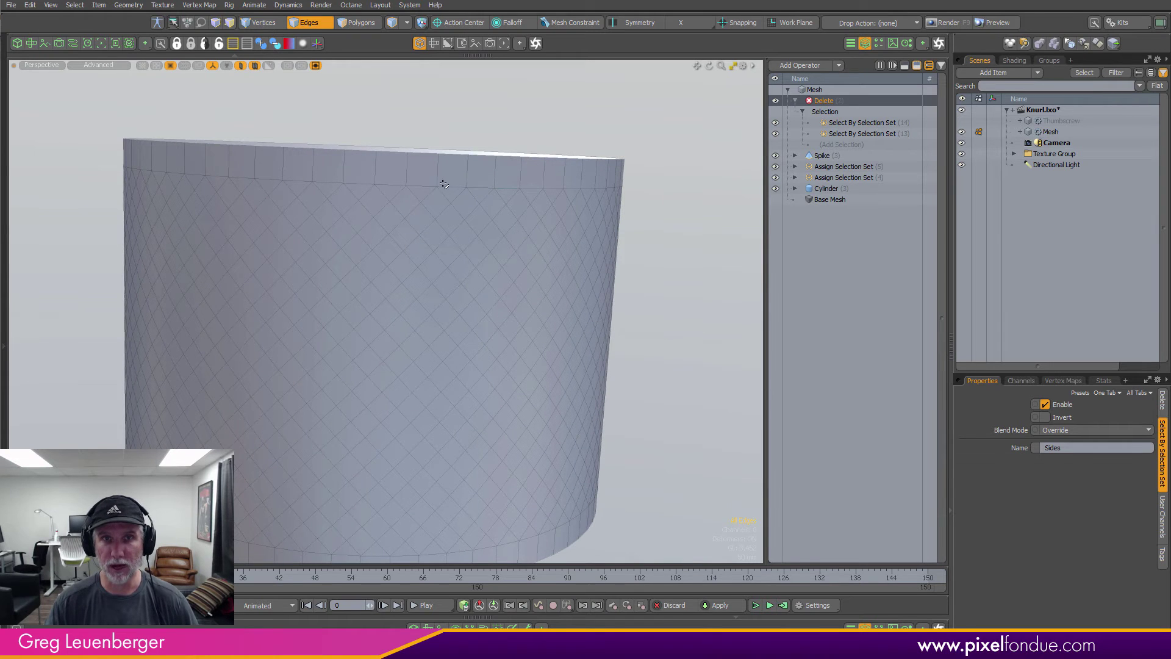
key("ctrl+2")
left_click(483, 146)
left_click_drag(519, 131, 567, 130)
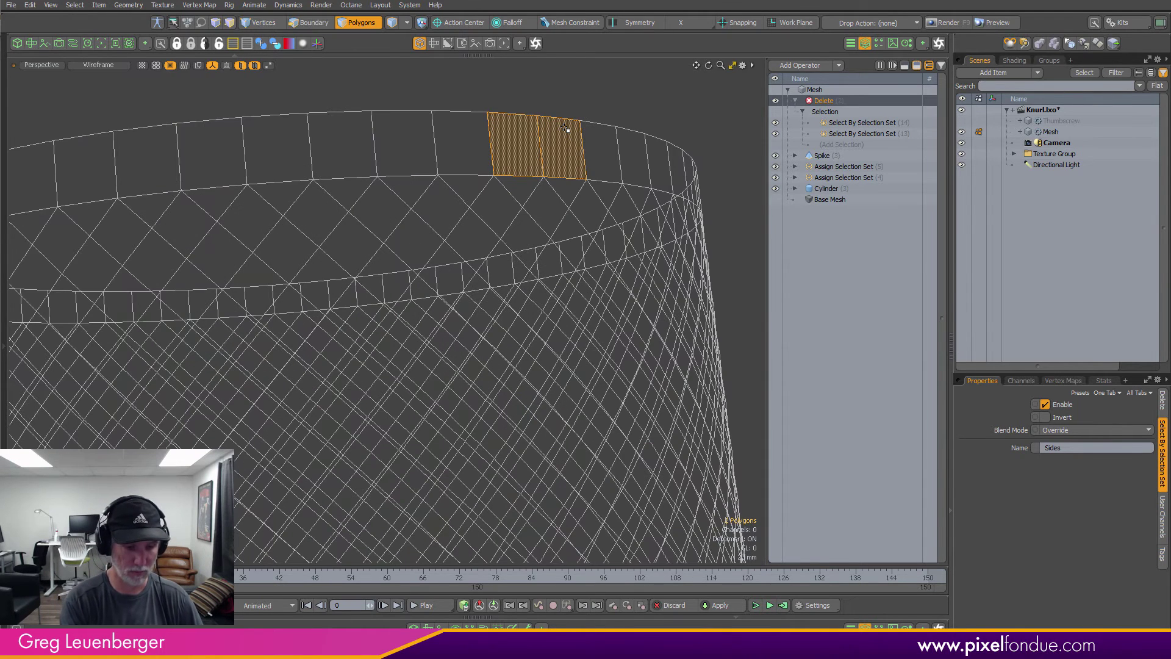
key("l")
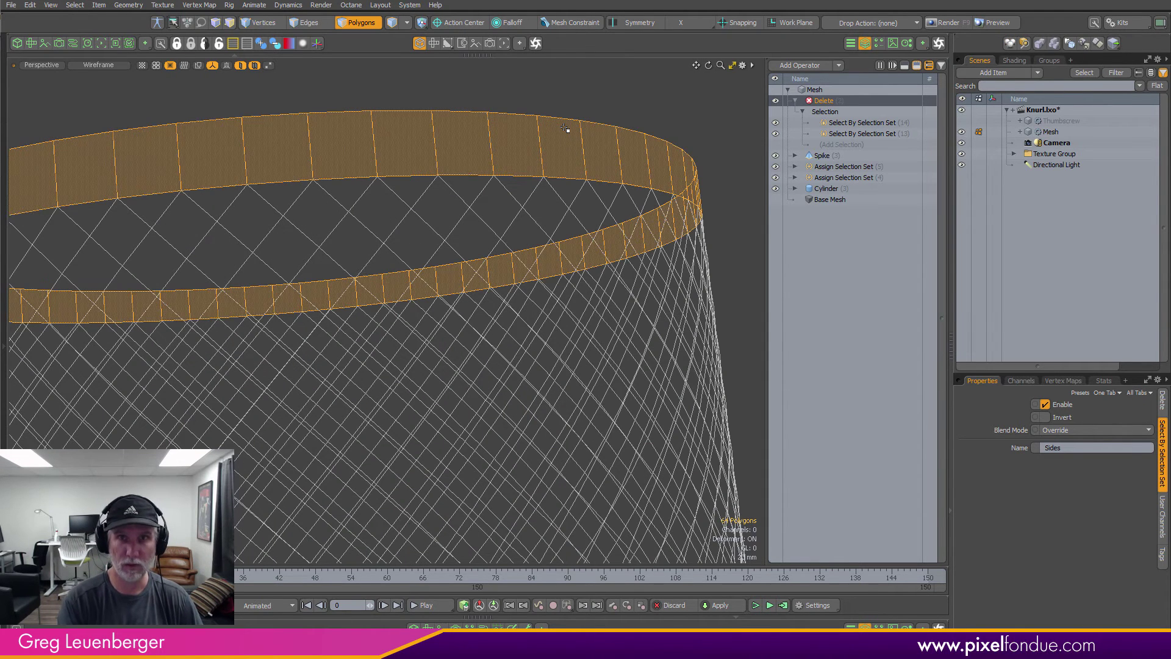
Convert the upper band's polygon selection to boundary edges and keep only its inner edge loop selected in the Right view.
left_click(318, 25, "ctrl")
left_click_drag(481, 287, 440, 232, "alt")
key("KP_3")
scroll(548, 264, "down", 6)
right_click_drag(662, 174, 231, 215, "ctrl")
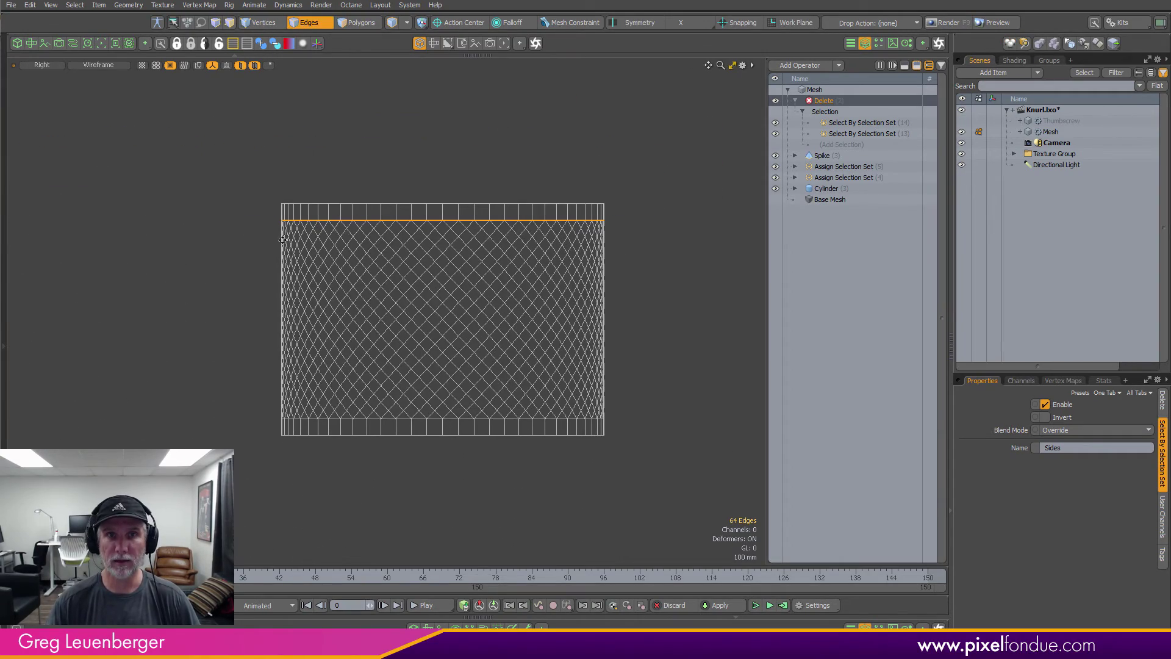
Extend the edge selection to the lower band's inner edge loop, and clear the selection in the Perspective view.
left_click_drag(310, 331, 290, 252, "alt")
mouse_move(356, 329)
left_mouse_down("ctrl+alt")
mouse_move(405, 334)
mouse_move(297, 354)
left_mouse_up("ctrl+alt")
right_click_drag(140, 353, 277, 358, "ctrl")
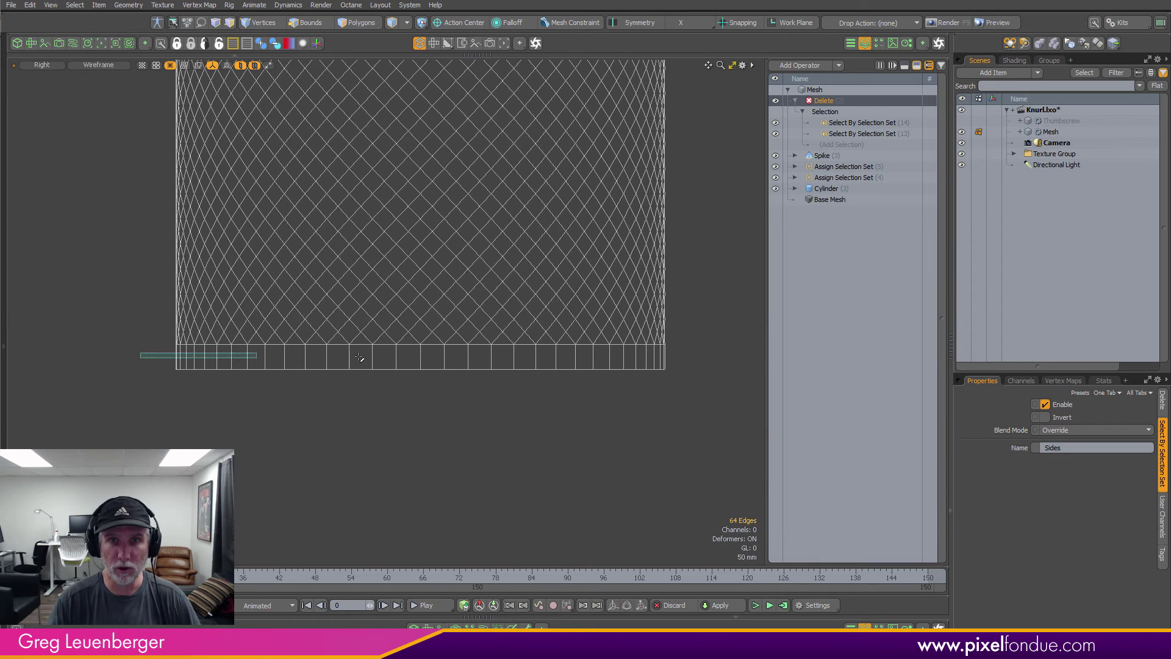
left_click_drag(599, 347, 599, 348, "ctrl+alt")
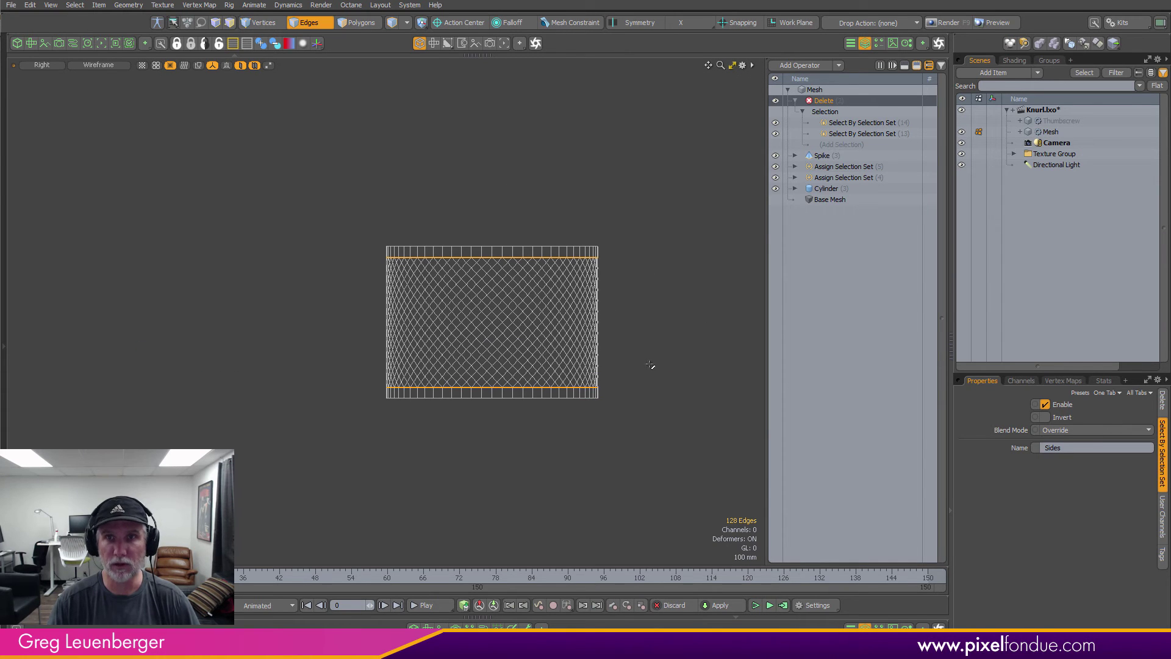
left_click(651, 283)
key("ctrl+space")
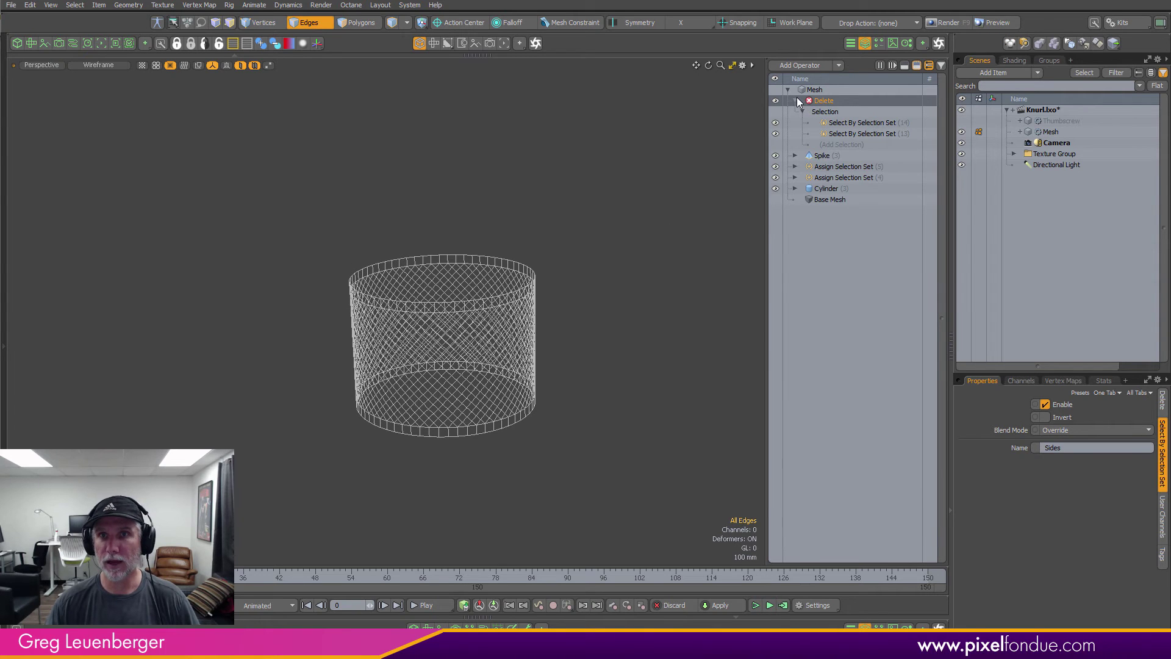
Add a second Spike mesh operation above the Delete operation and show the cylinder shaded.
left_click(797, 100)
left_click(817, 65)
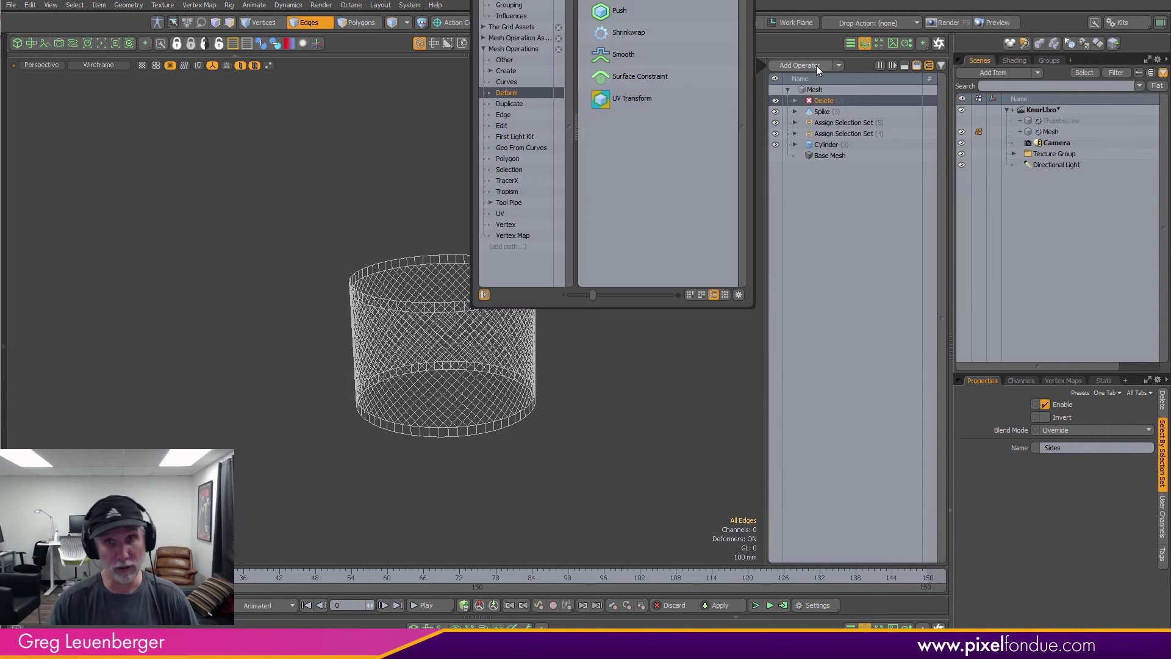
type("spi")
key("Return")
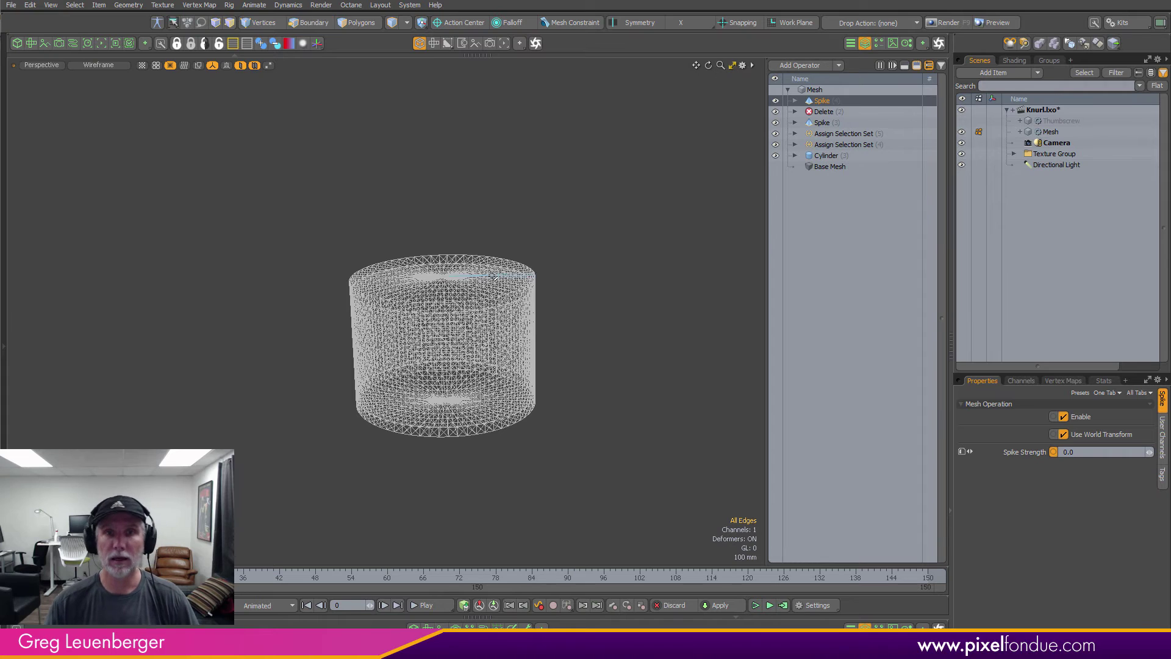
key("ctrl+2")
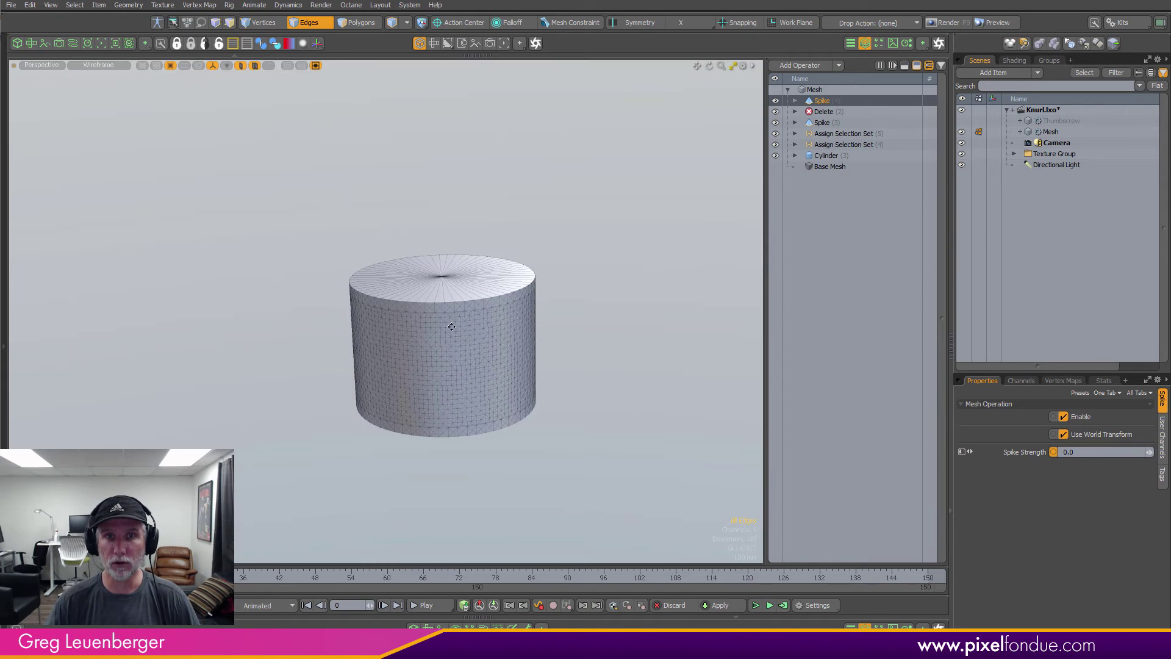
scroll(481, 300, "up", 5)
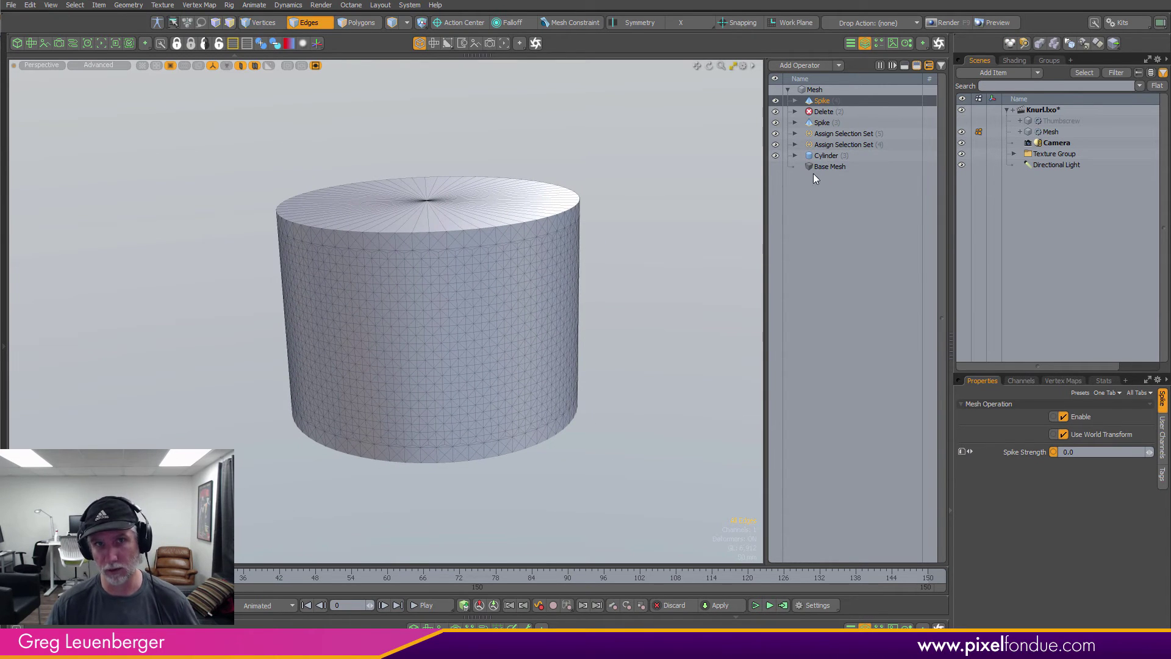
Disable the new Spike operation and add the Select N-Gon Polygons assembly to its selection.
left_click(795, 101)
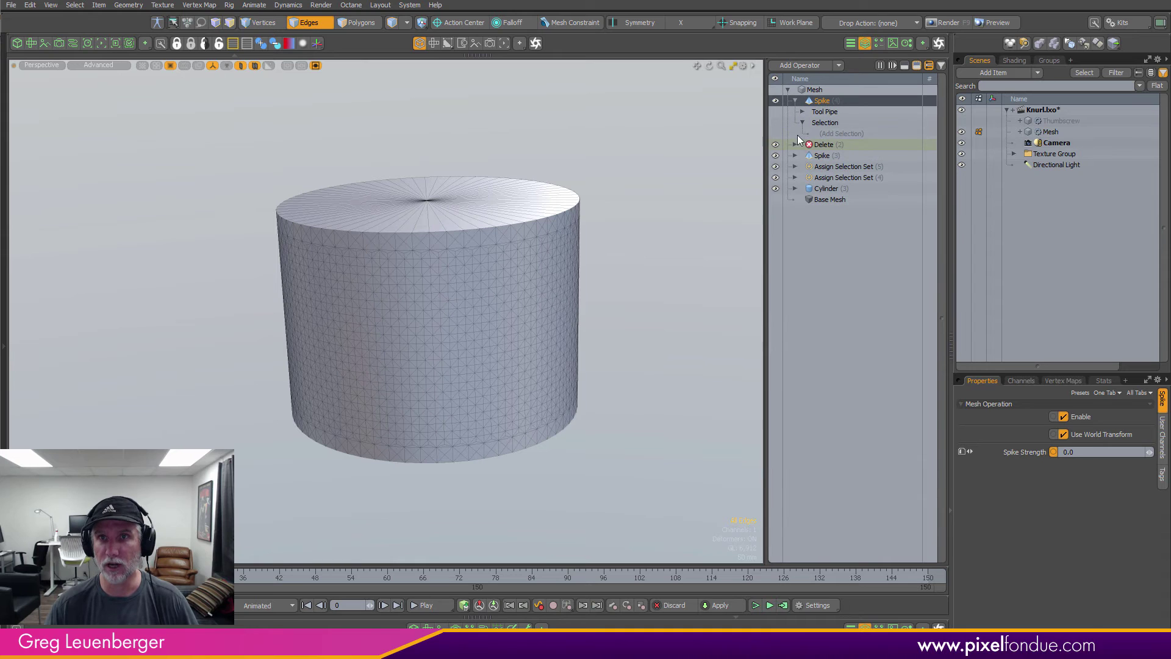
left_click(842, 133)
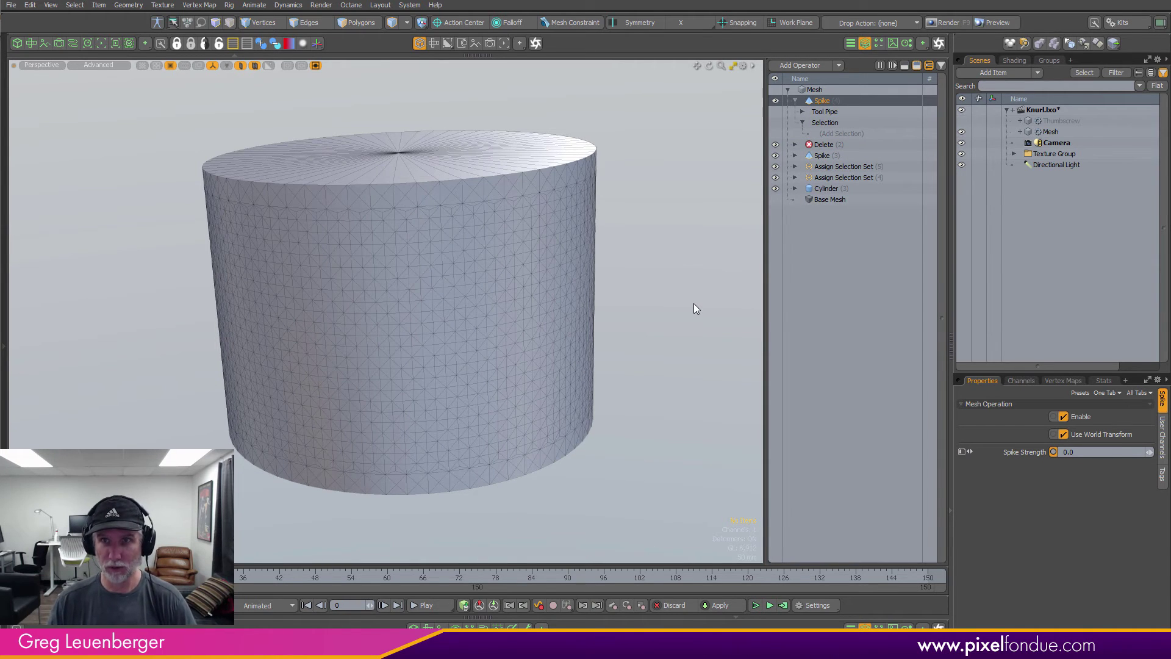
left_click(776, 100)
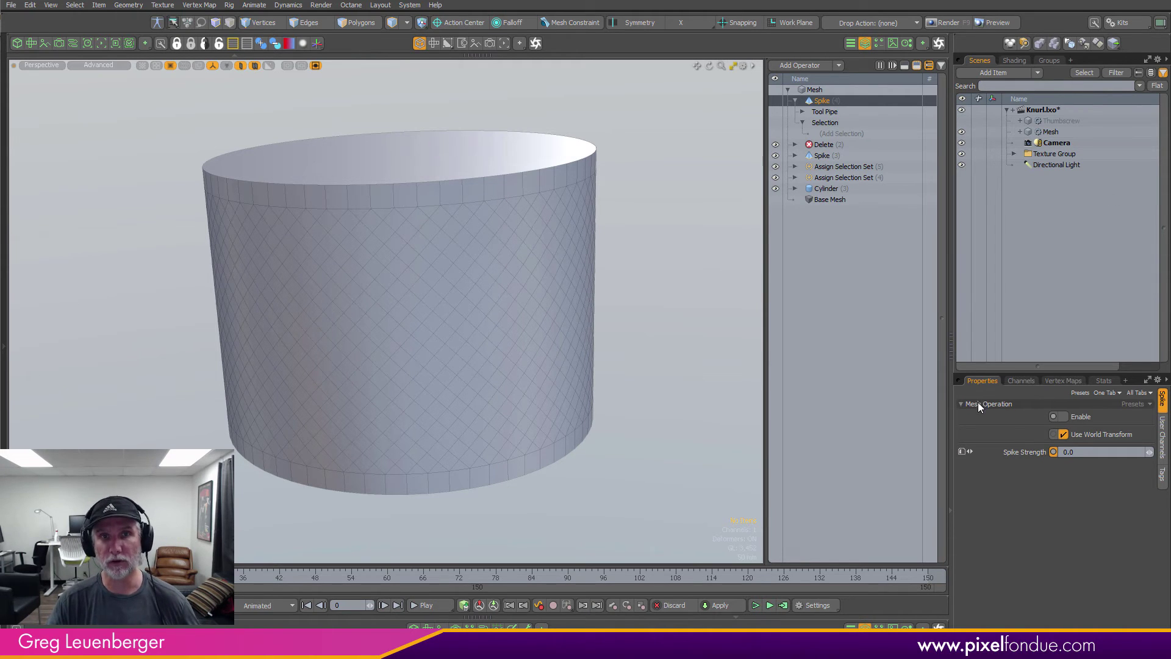
left_click(859, 134)
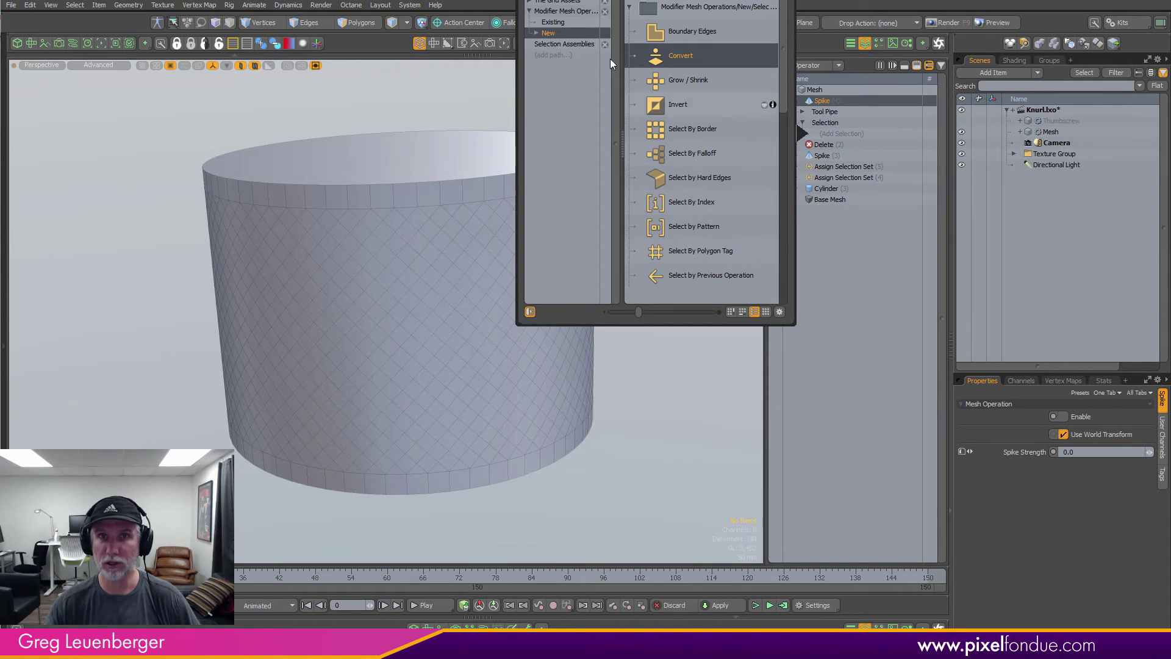
left_click(559, 45)
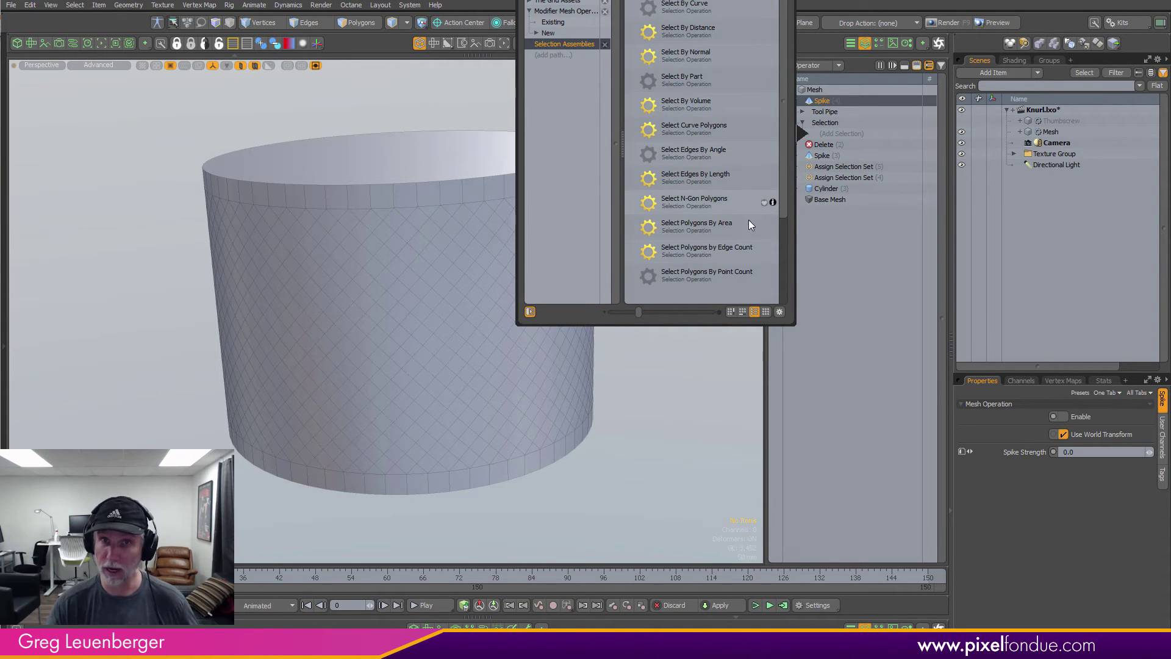
double_click(696, 202)
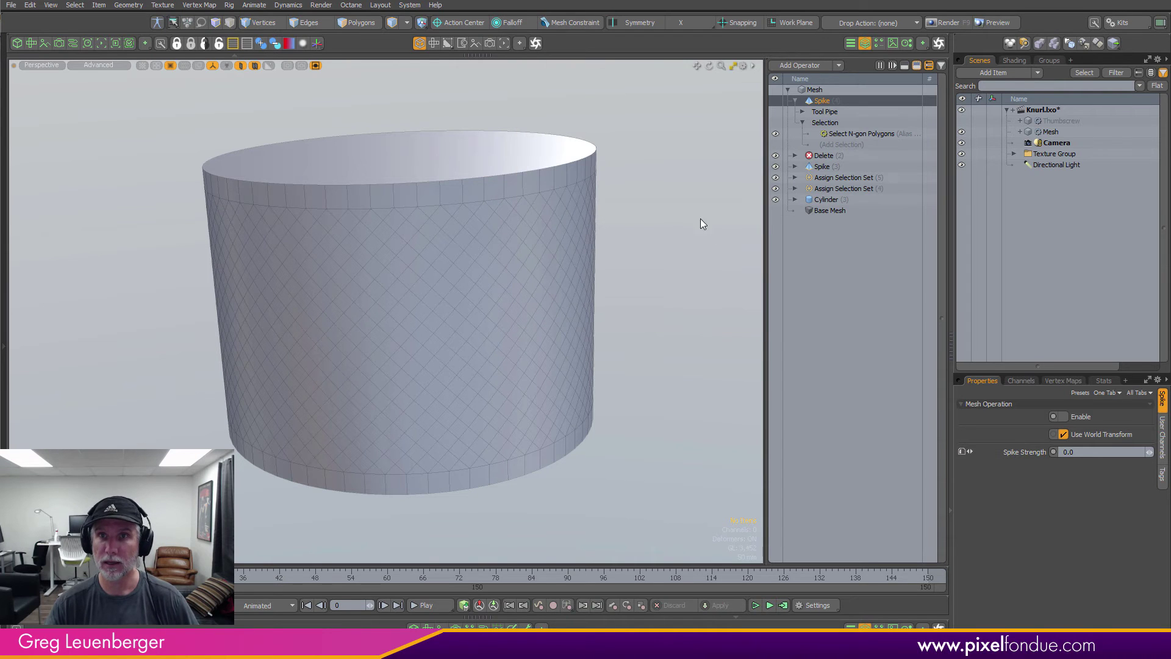
Invert the N-gon polygon selection of the new Spike operation.
left_click(876, 136)
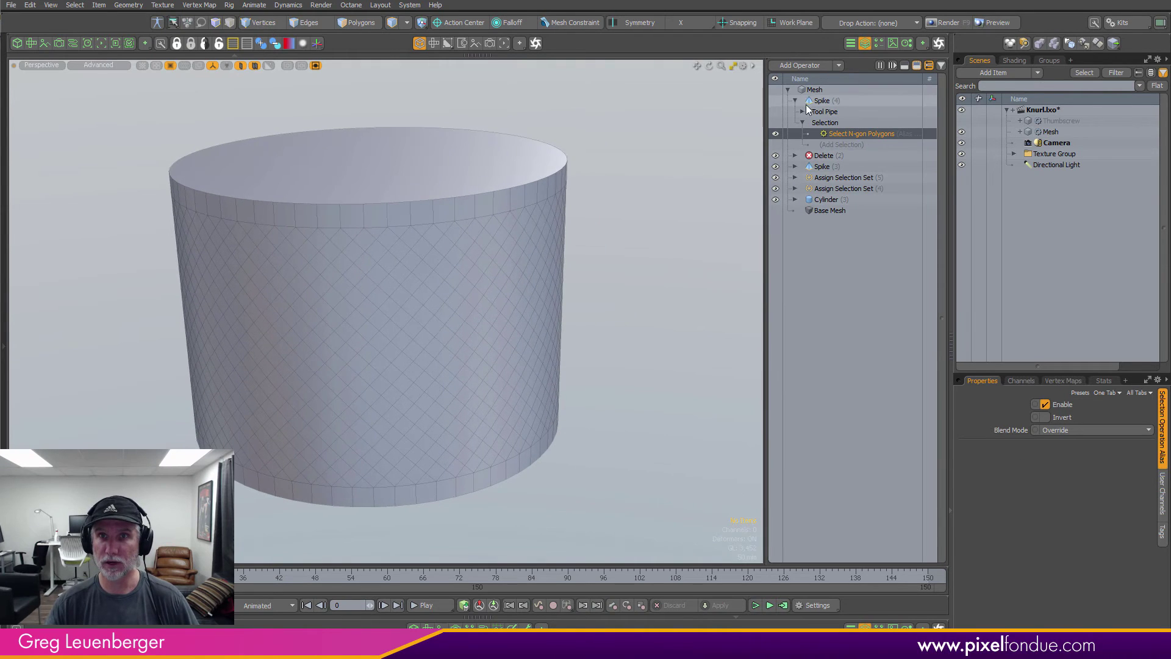
left_click_drag(589, 249, 601, 243, "alt")
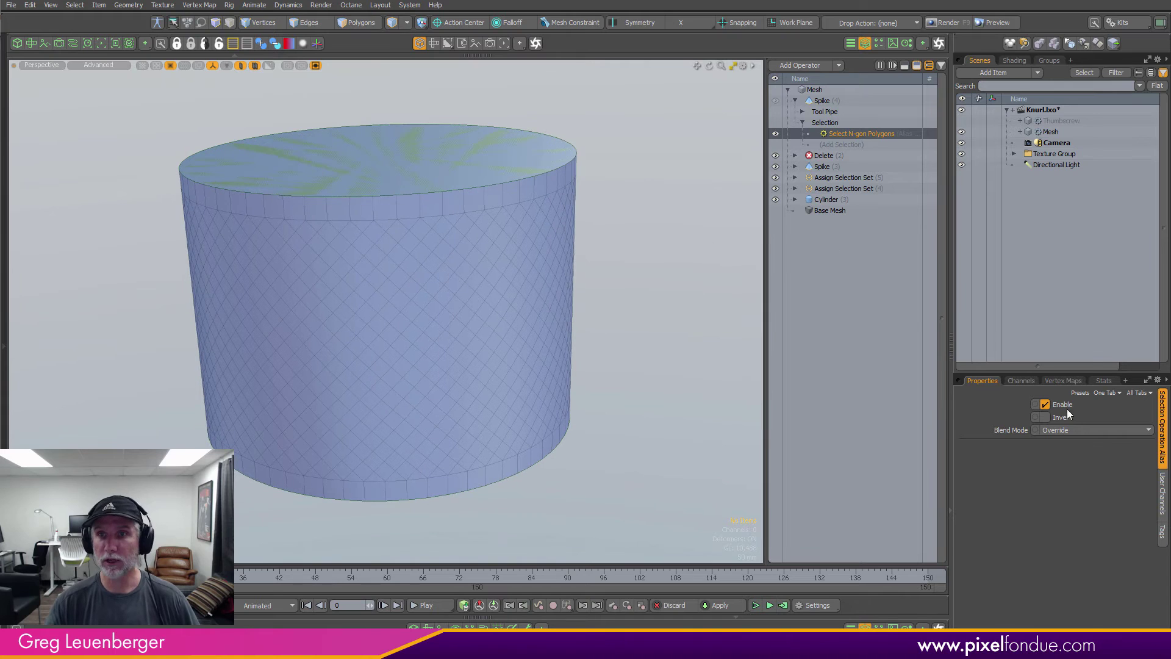
left_click(1045, 417)
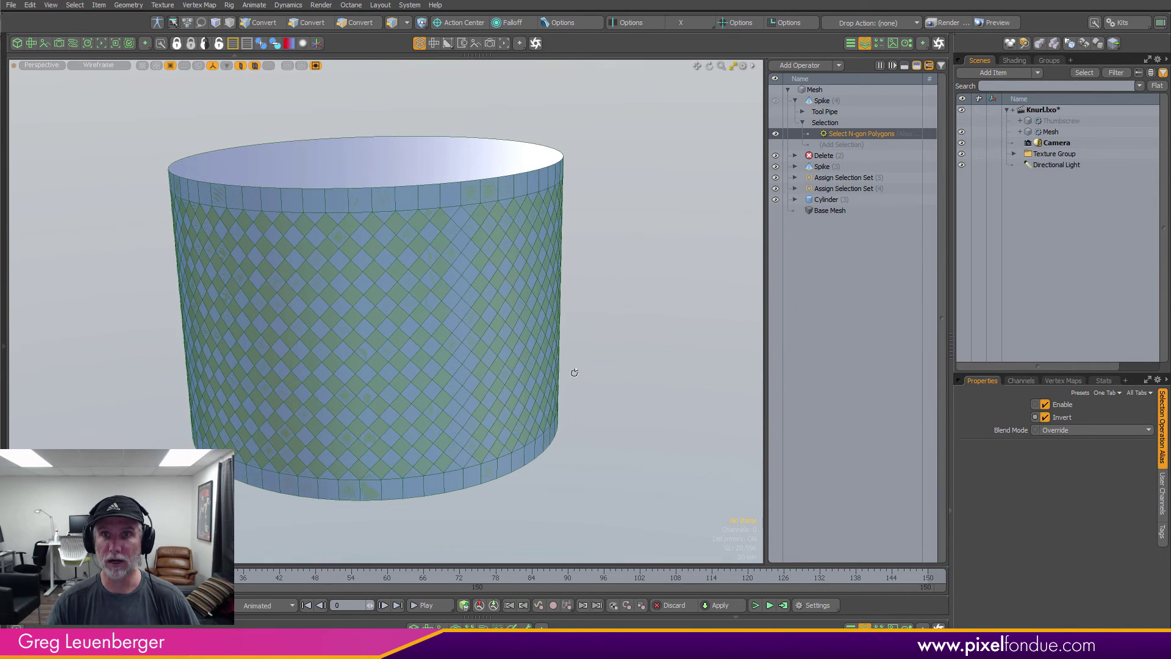
Add a Grow / Shrink operation above the N-gon selection with Steps set to -1, and inspect the shrunken selection near the upper band.
left_click(847, 144)
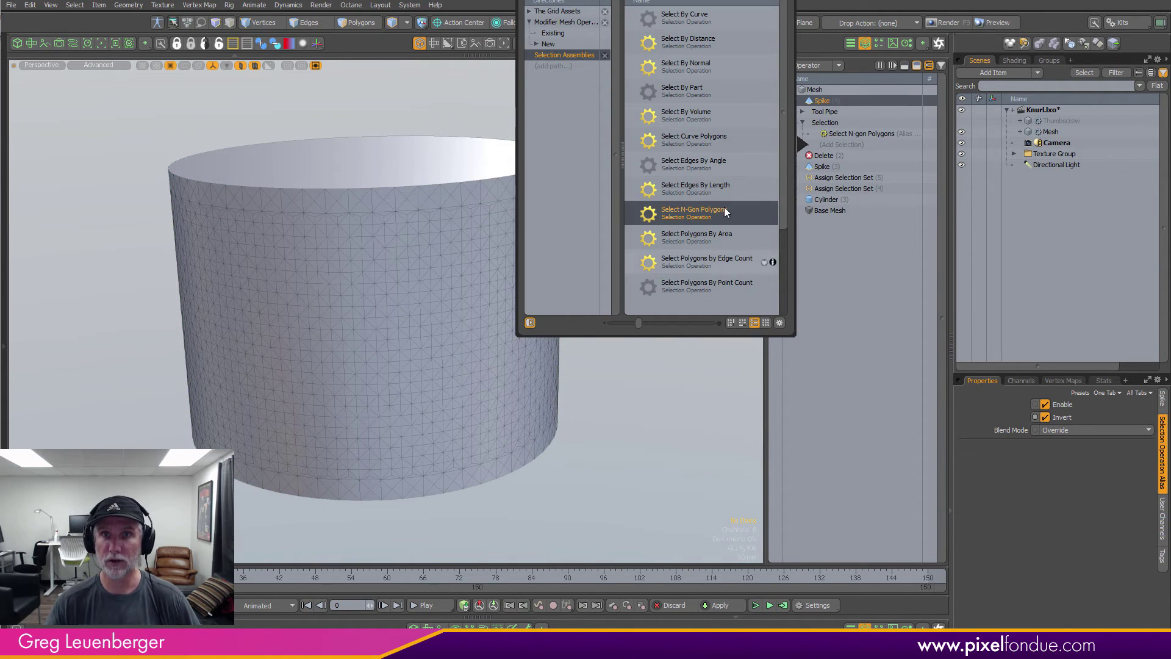
double_click(679, 91)
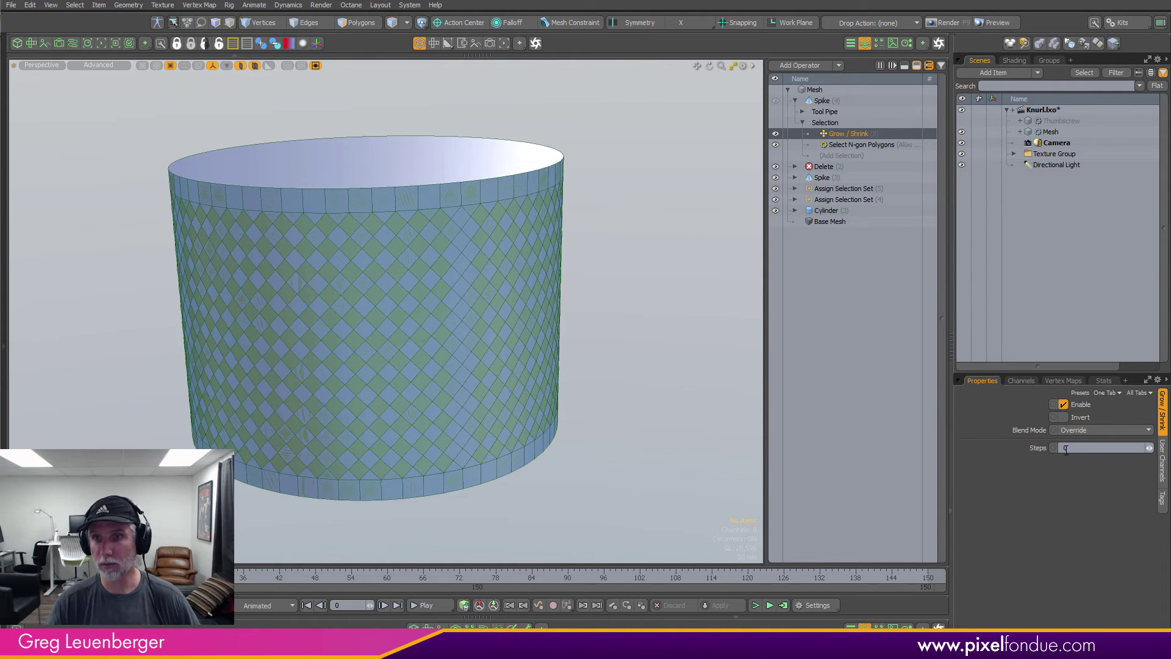
type("-1")
key("Return")
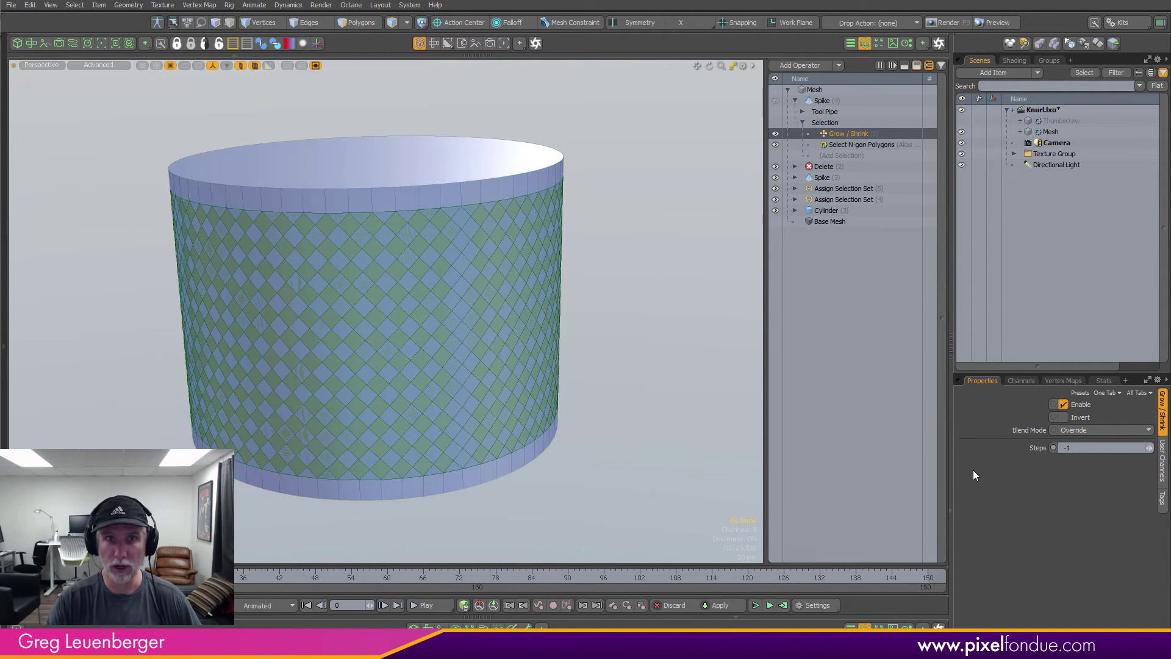
left_click_drag(592, 274, 587, 307, "alt")
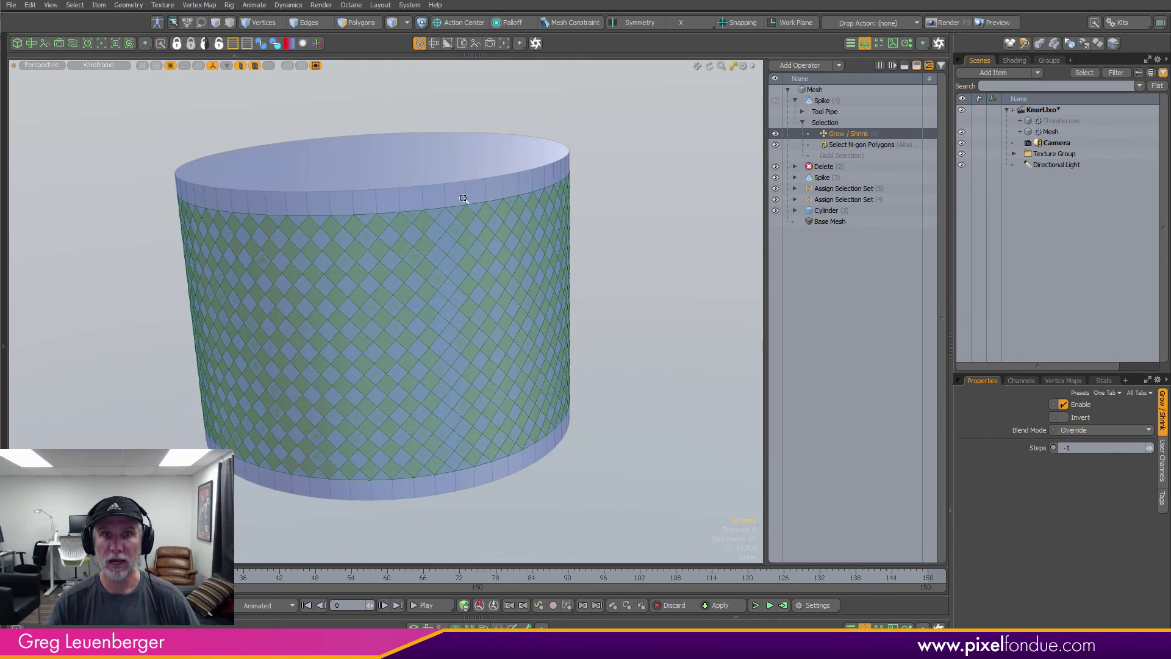
scroll(474, 199, "up", 10)
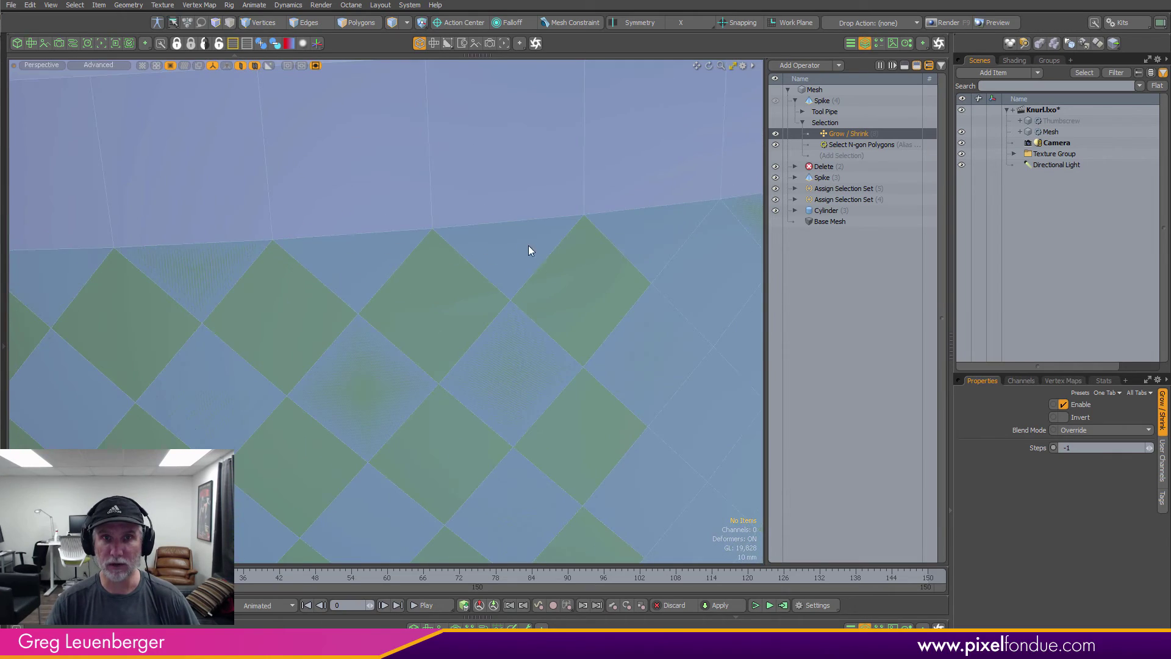
key("a")
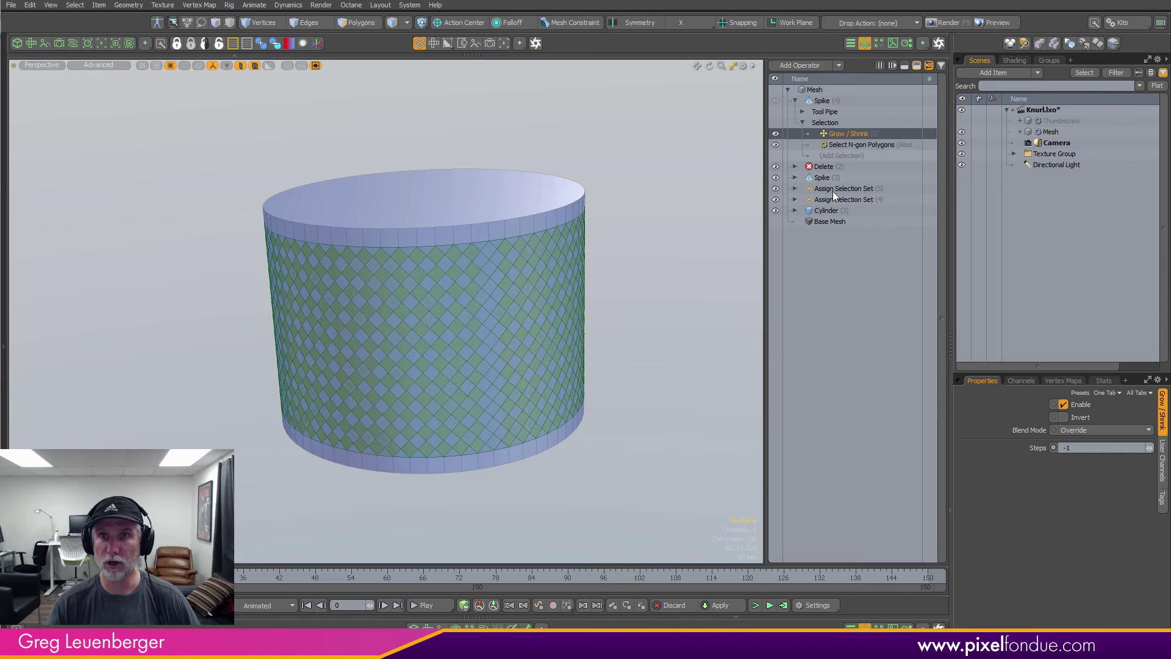
Add the Select Triangle Polygons assembly above Grow / Shrink in the Spike selection.
left_click(842, 156)
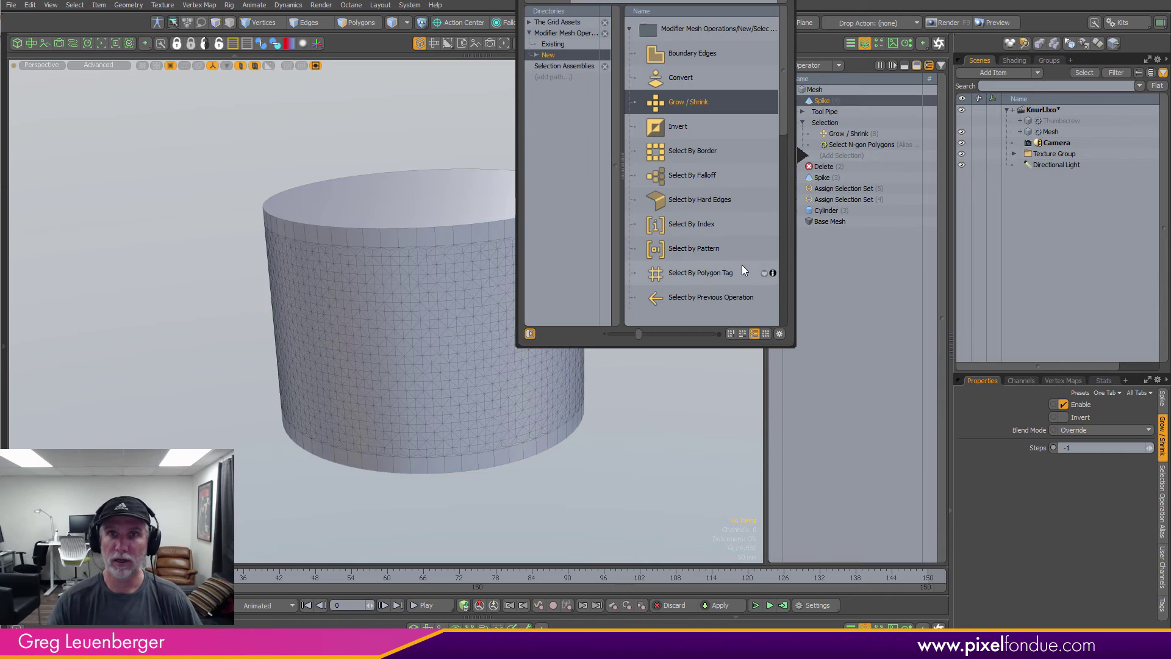
left_click(549, 66)
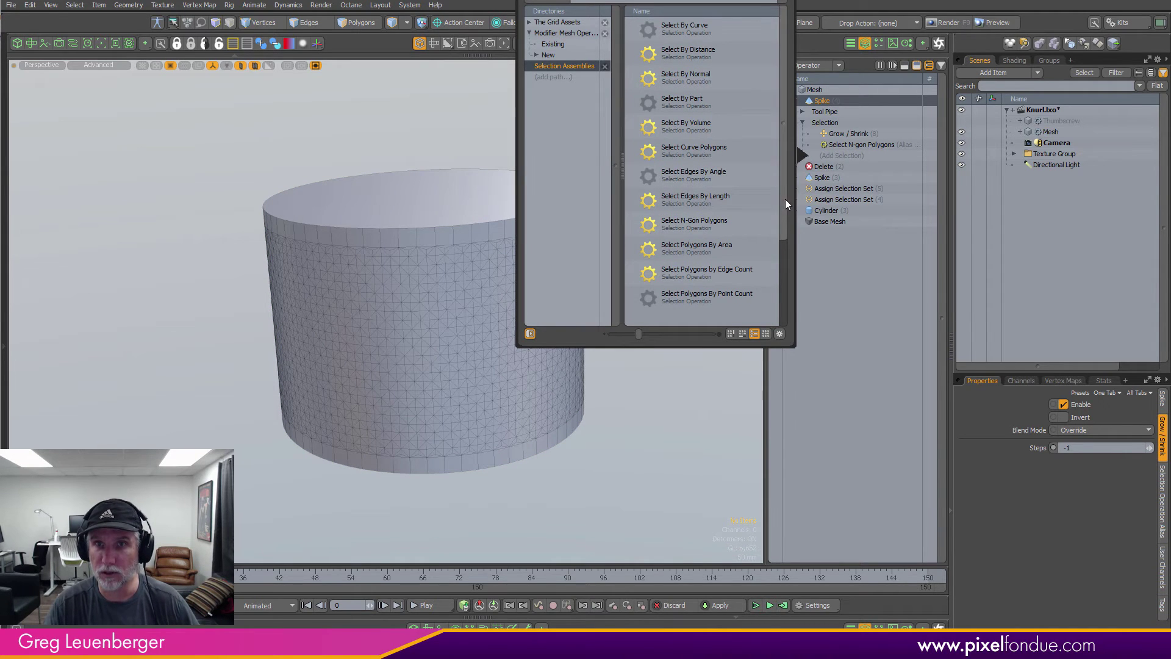
left_click_drag(781, 219, 784, 296)
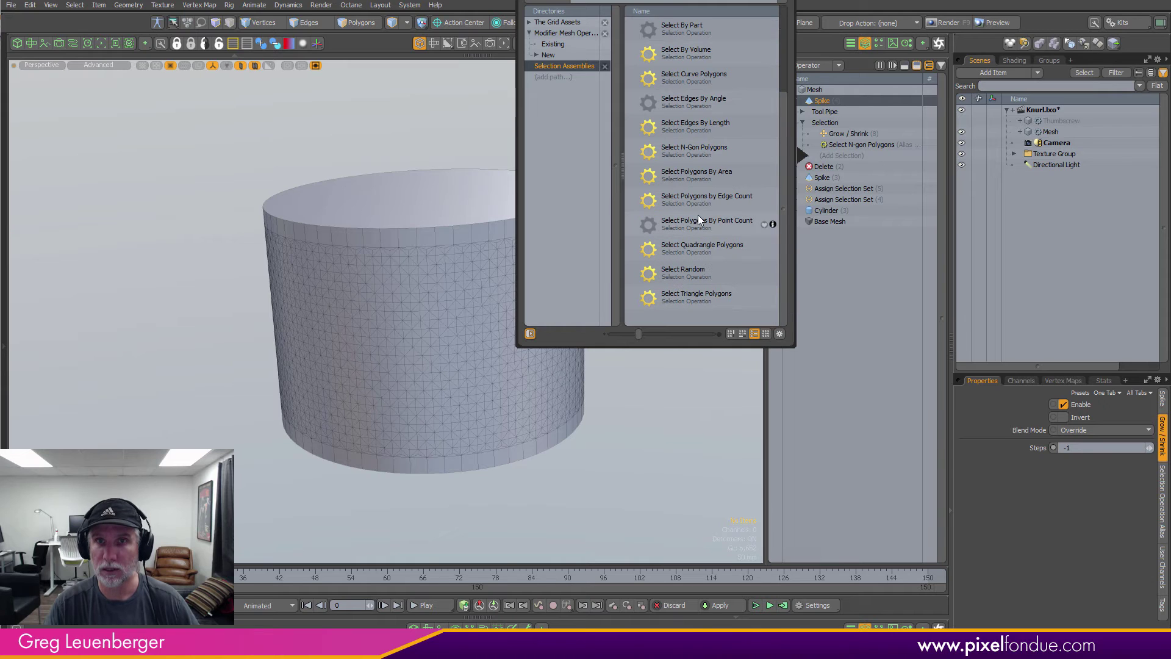
left_click_drag(698, 291, 863, 132)
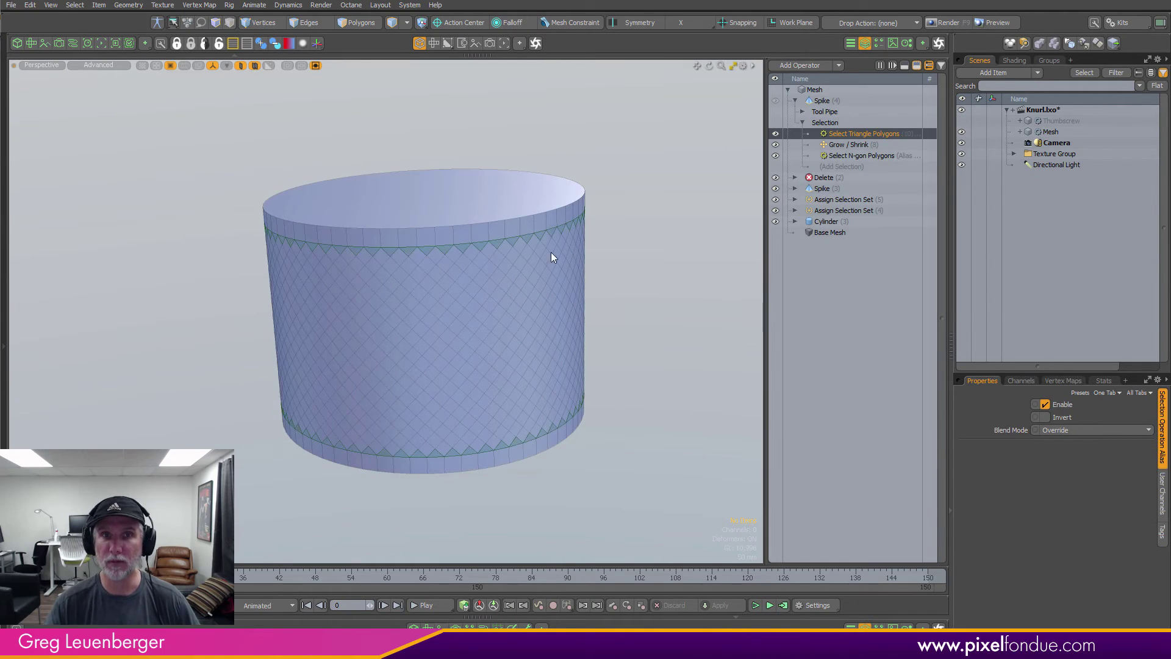
Set the triangle polygon selection's Blend Mode to Subtract.
scroll(470, 274, "up", 2)
left_click_drag(474, 275, 491, 276, "alt")
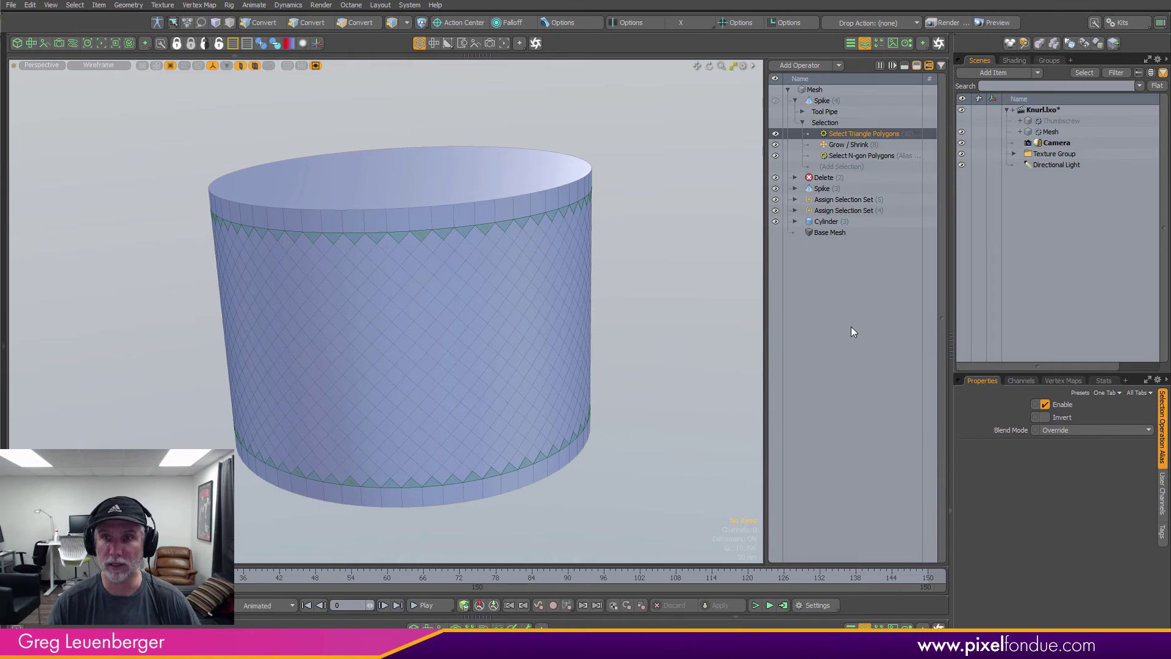
left_click(1060, 430)
left_click(1075, 452)
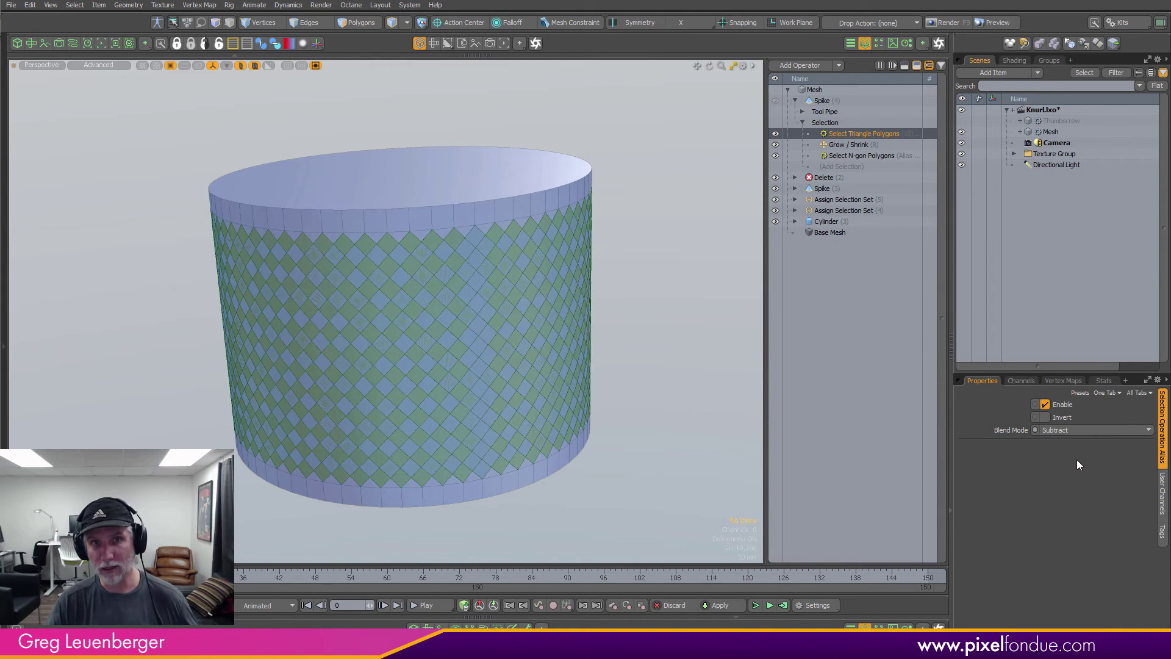
Review the polygons picked by the N-gon selection and by the Grow / Shrink operation around the cylinder's wall.
left_click(848, 163)
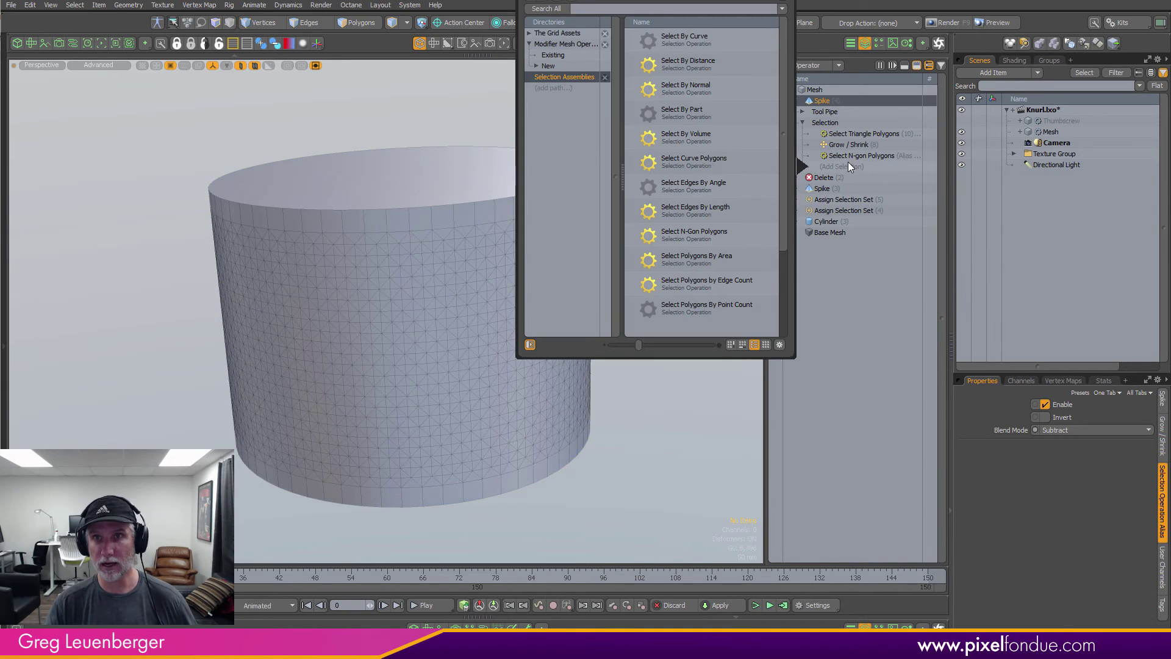
left_click(850, 156)
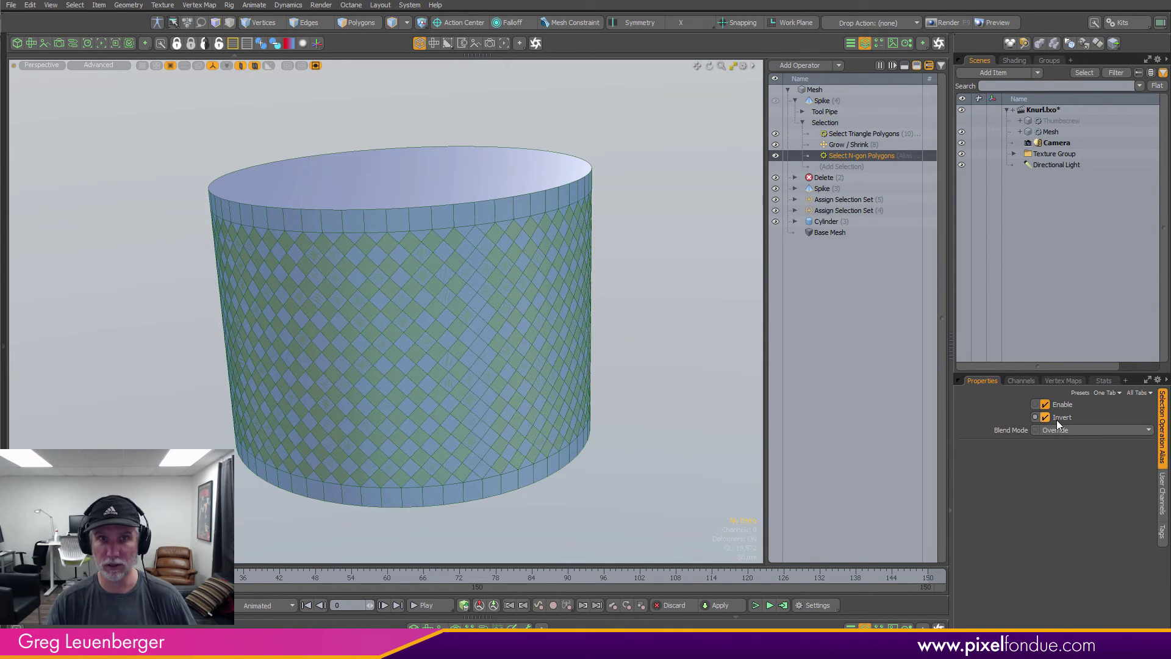
left_click(855, 144)
left_click_drag(635, 342, 537, 247, "alt")
mouse_move(432, 223)
left_mouse_down("ctrl+alt")
mouse_move(563, 221)
mouse_move(434, 220)
left_mouse_up("ctrl+alt")
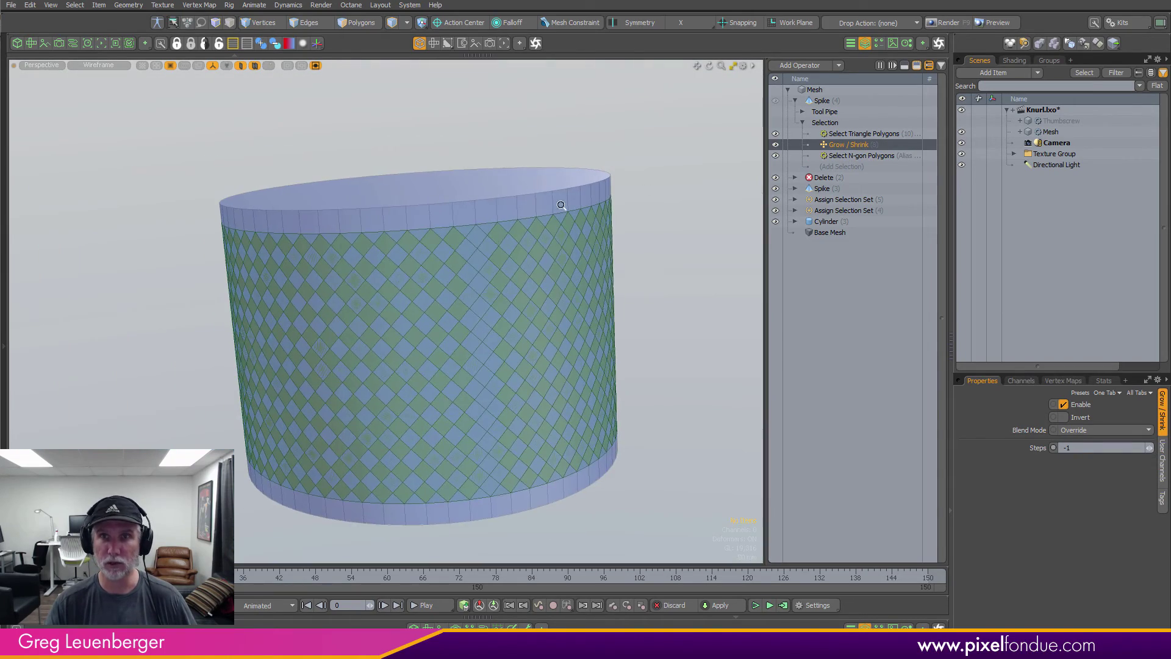
Set the Blend Mode of the triangle polygon selection in the second Spike to Subtract.
left_click(858, 134)
left_click(1073, 430)
left_click(1064, 419)
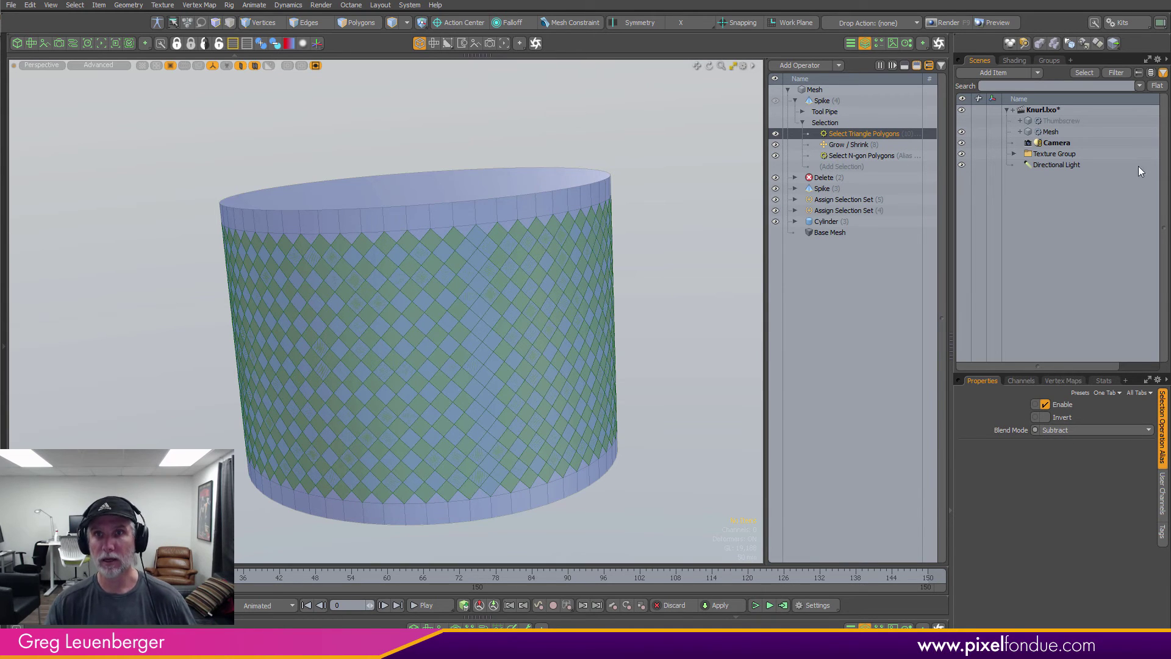
Set the second Spike operation's strength to about 0.396 so its diamond faces form raised pyramids.
left_click(837, 99)
key("c")
left_click_drag(518, 135, 611, 137)
left_click_drag(722, 152, 733, 153)
left_click_drag(537, 299, 722, 220, "alt")
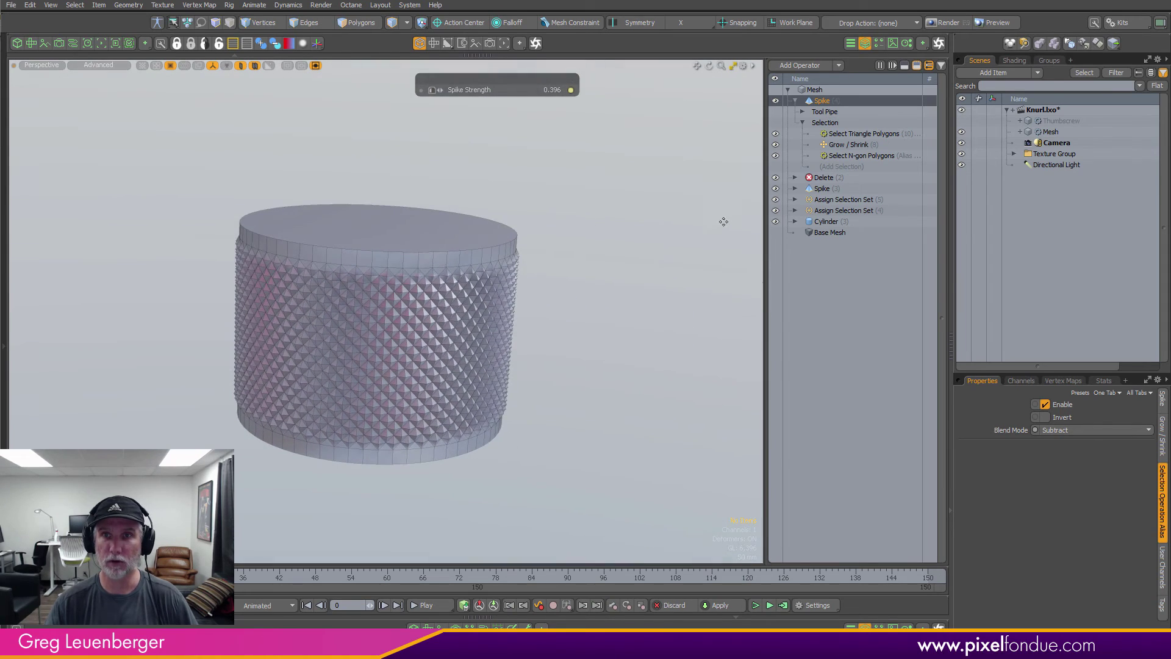
Collapse the second Spike, show the full operation stack's result, and raise the Cylinder operation's Sides to 139.
left_click(836, 232)
left_click(828, 221)
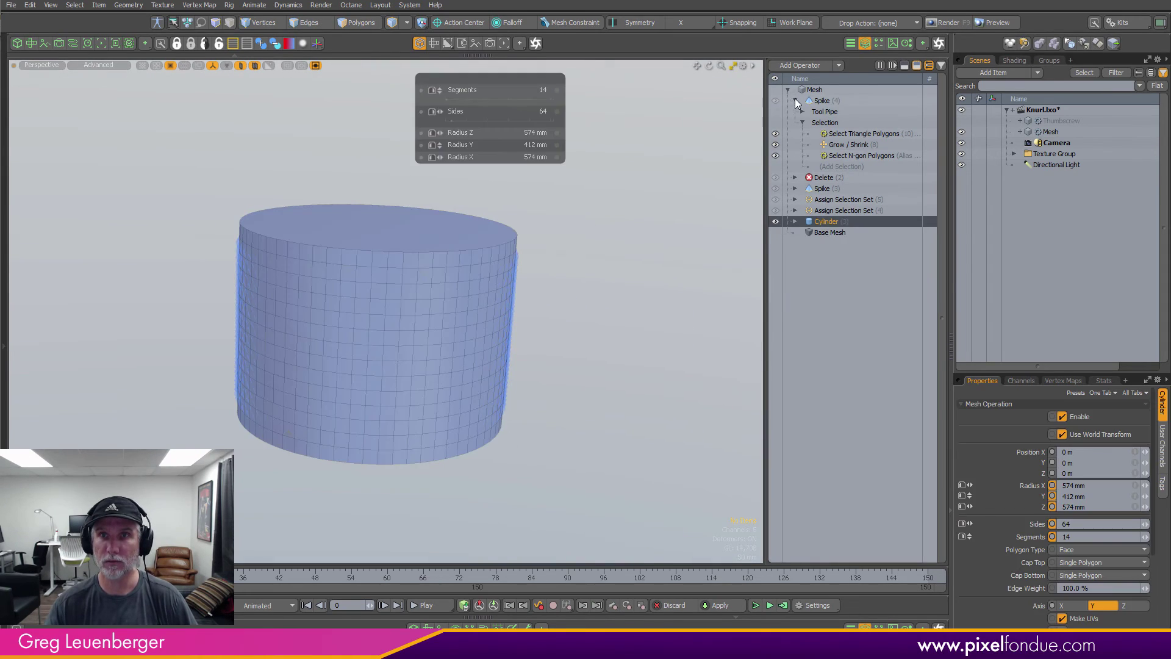
left_click(795, 101)
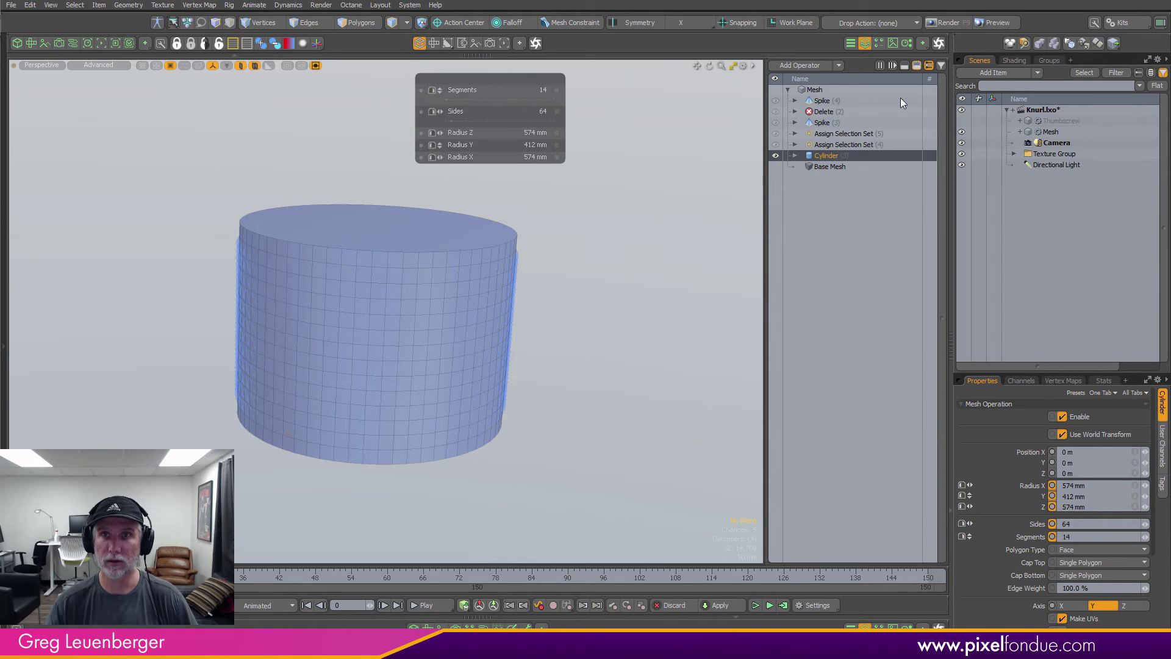
left_click(916, 65)
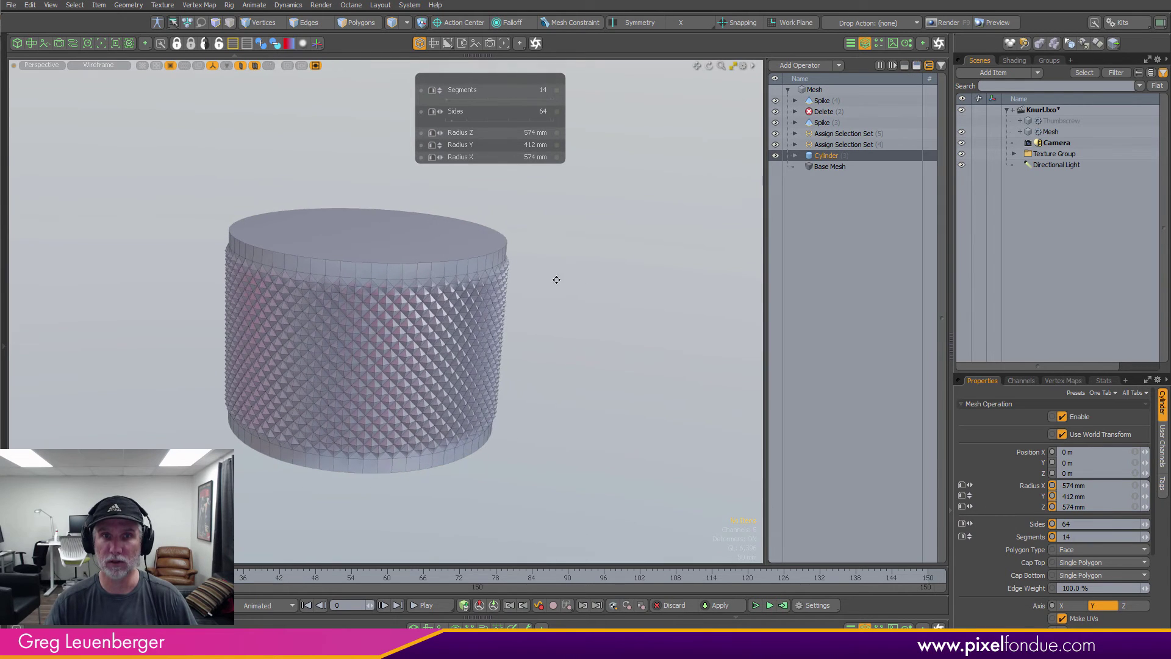
left_click_drag(588, 277, 535, 283, "alt+shift")
left_click_drag(541, 322, 585, 269, "alt")
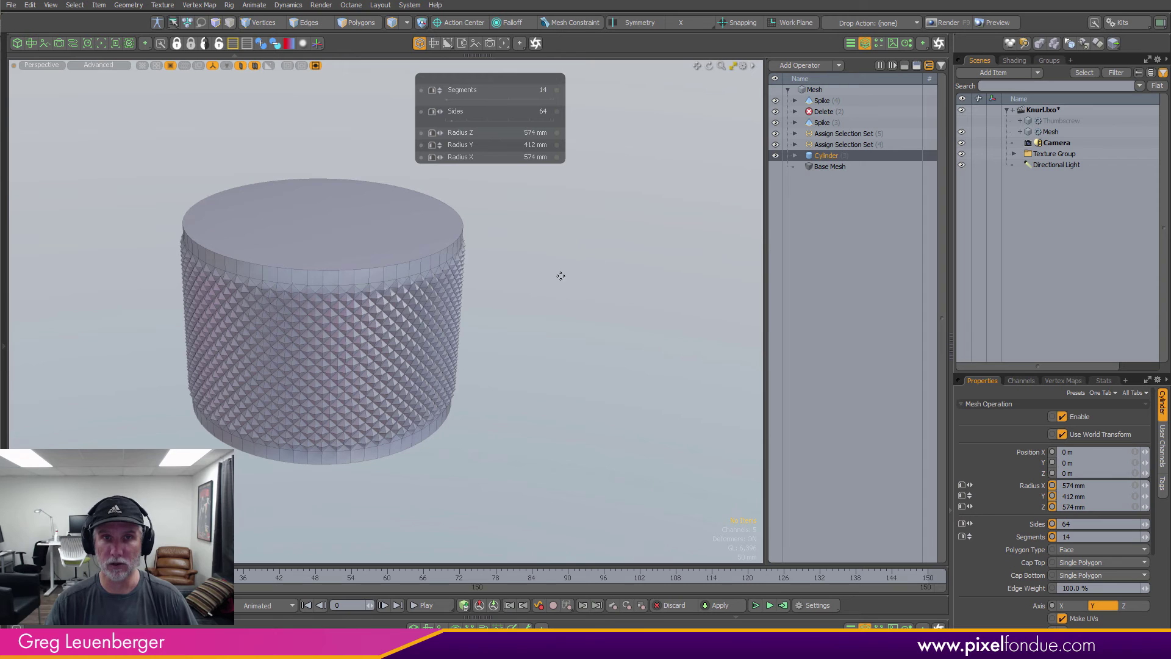
left_click_drag(430, 293, 564, 293)
left_click_drag(564, 293, 556, 292, "alt+shift")
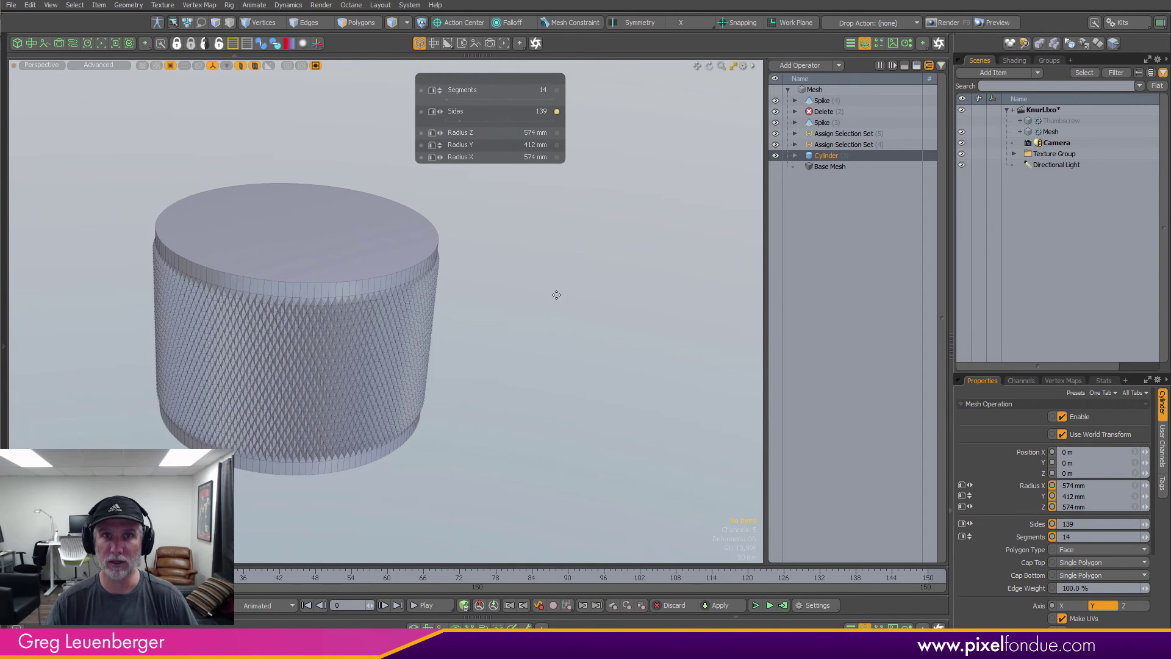
Increase the Cylinder operation's Radius Y to 727 mm and its Segments to 30.
left_click_drag(560, 373, 574, 305)
left_click_drag(574, 305, 458, 311, "ctrl+alt")
left_click_drag(458, 311, 629, 267, "alt+shift")
left_click_drag(609, 334, 610, 325)
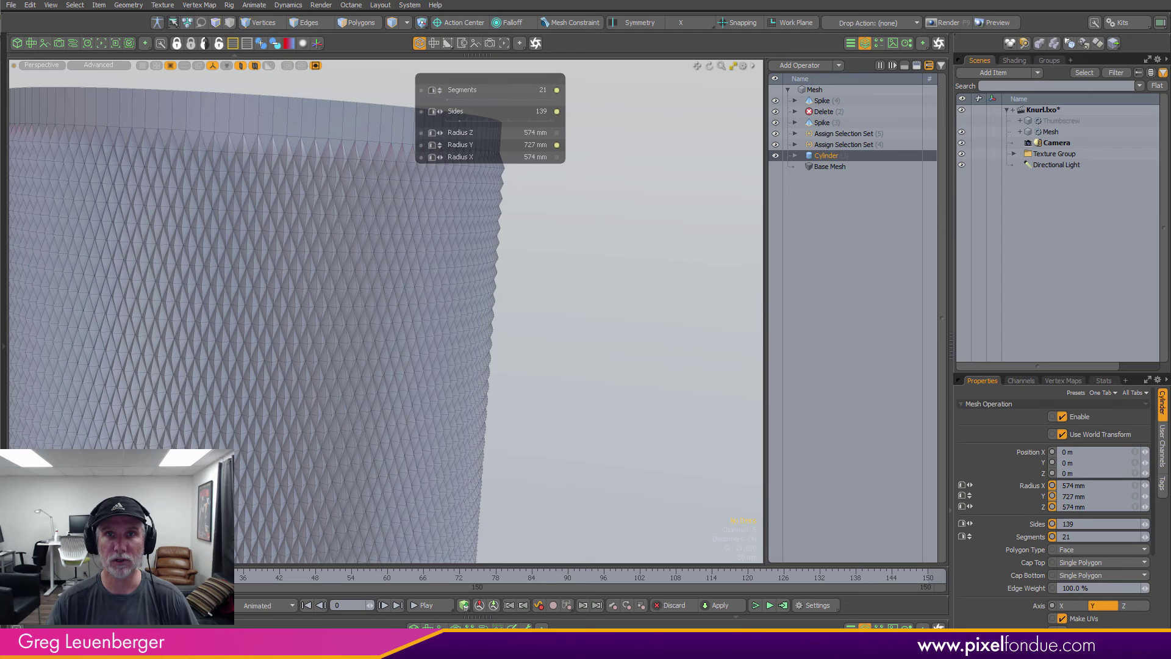
left_click_drag(636, 240, 636, 229)
left_click_drag(545, 90, 545, 88)
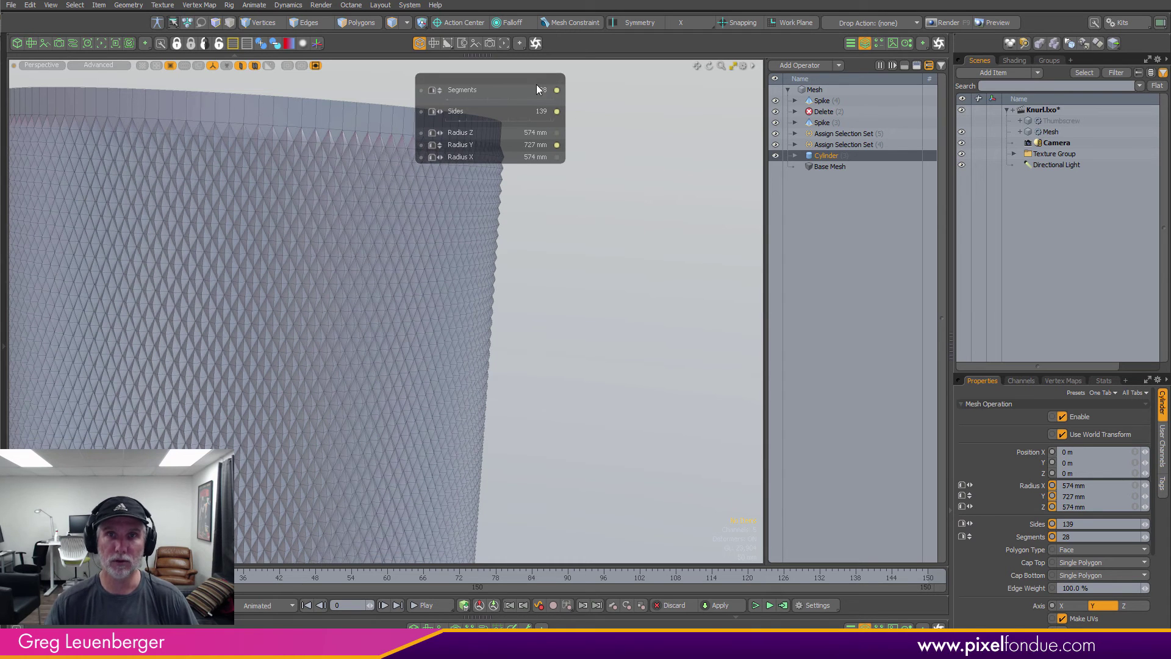
left_click(547, 91)
type("30")
key("Return")
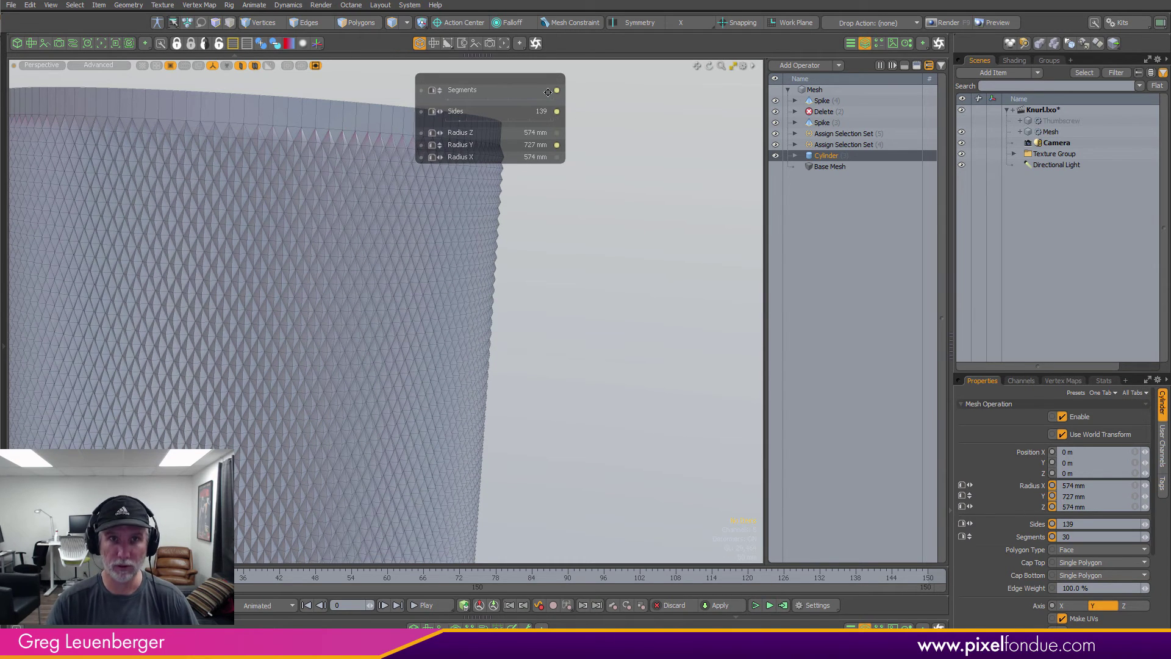
left_click_drag(617, 258, 370, 335, "ctrl+alt")
middle_click_drag(371, 335, 534, 361)
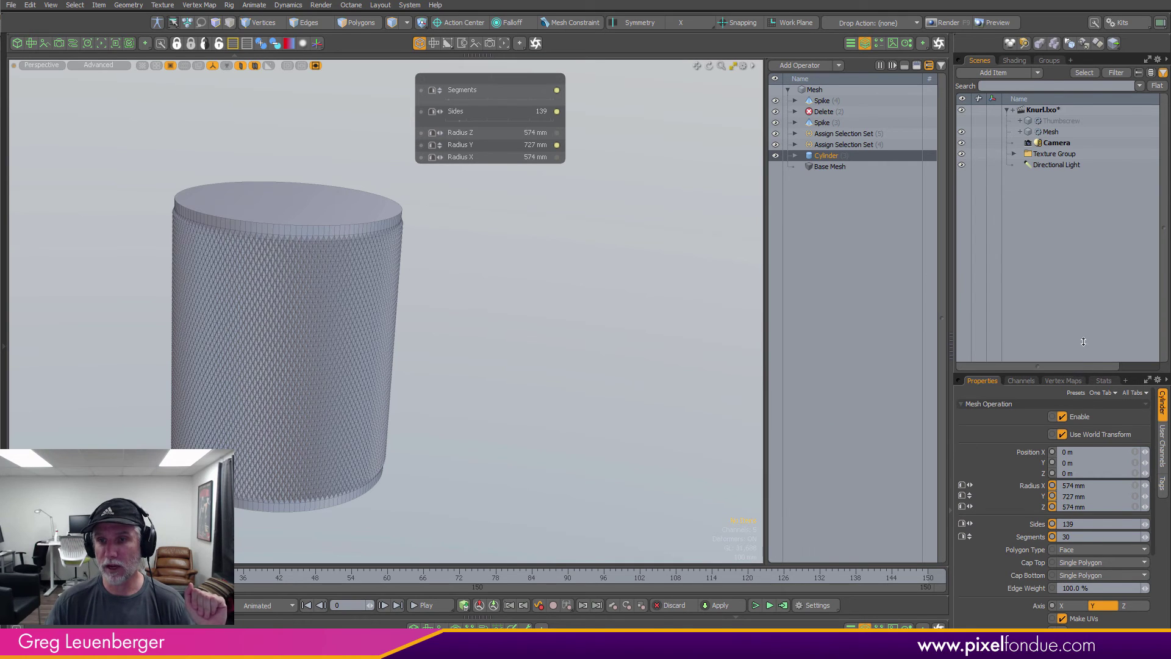
Set the Cylinder's Cap Top and Cap Bottom to Quad Grid and view the knurling on its upper face.
left_click_drag(1077, 372, 1077, 298)
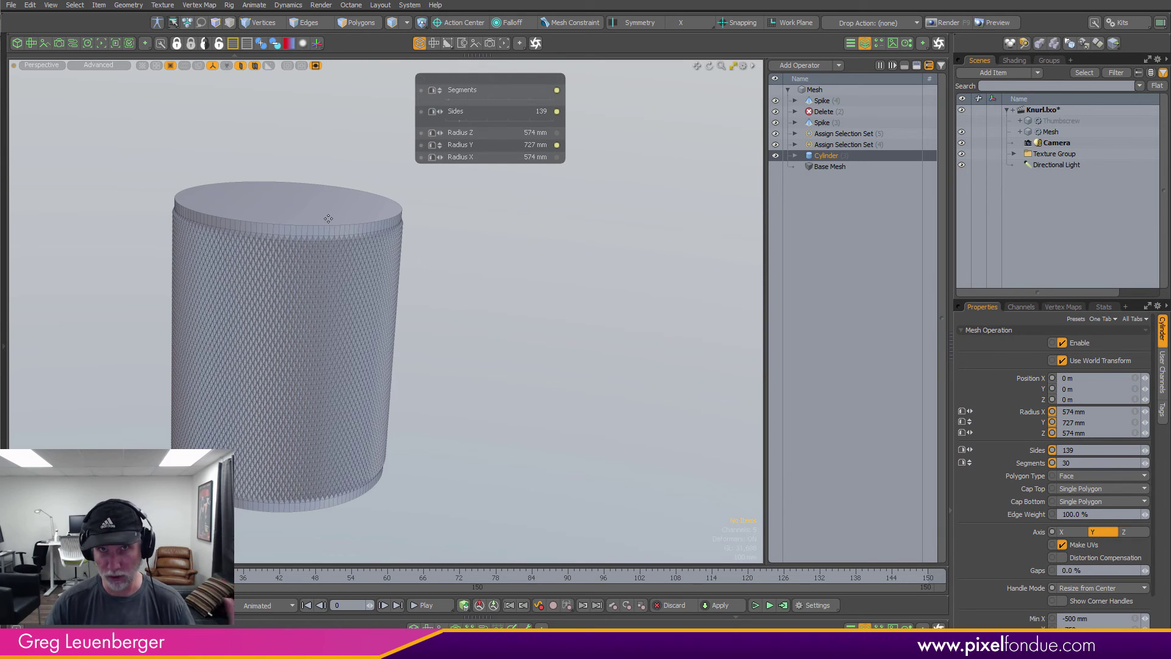
left_click(1090, 488)
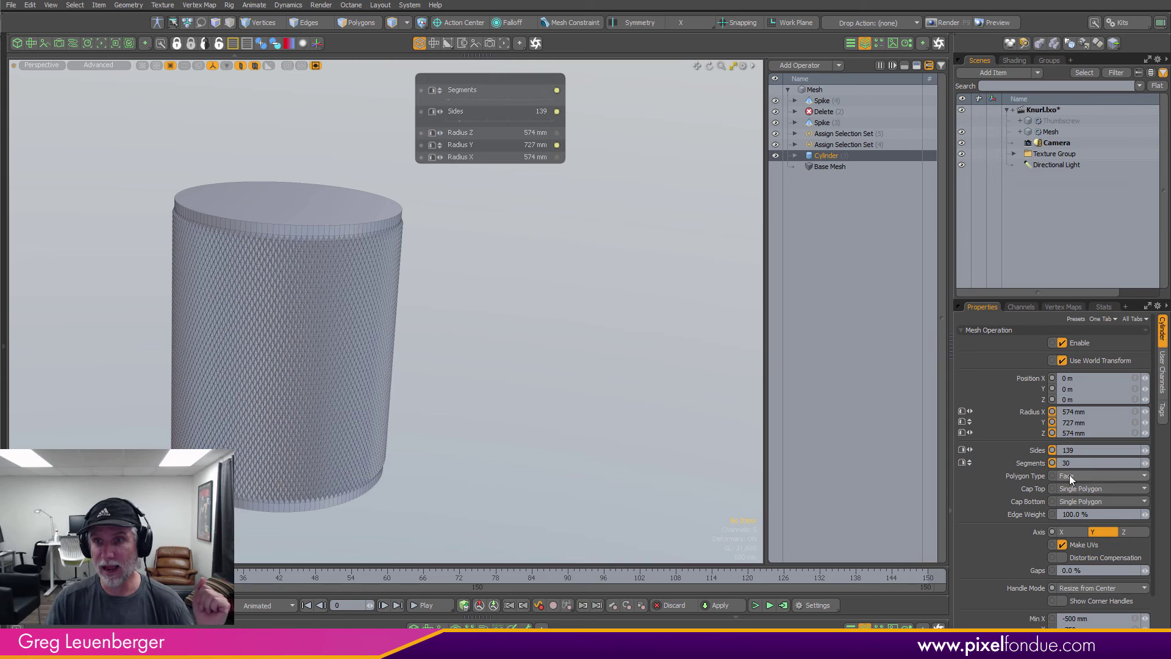
left_click(1091, 495)
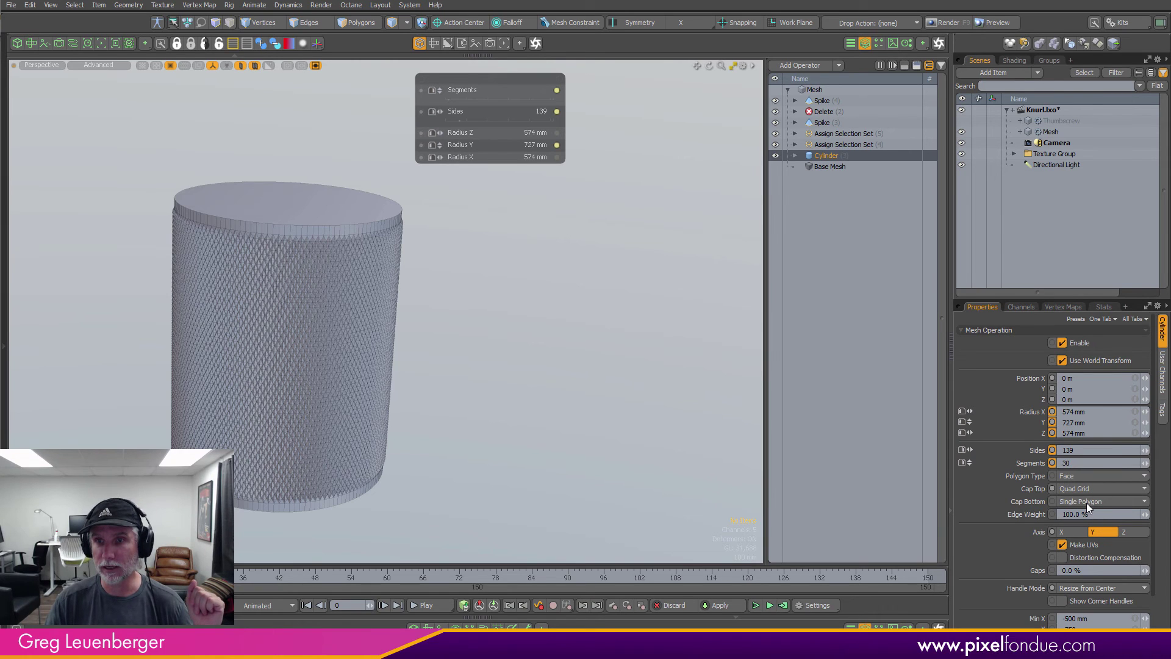
left_click(1086, 502)
left_click(1080, 512)
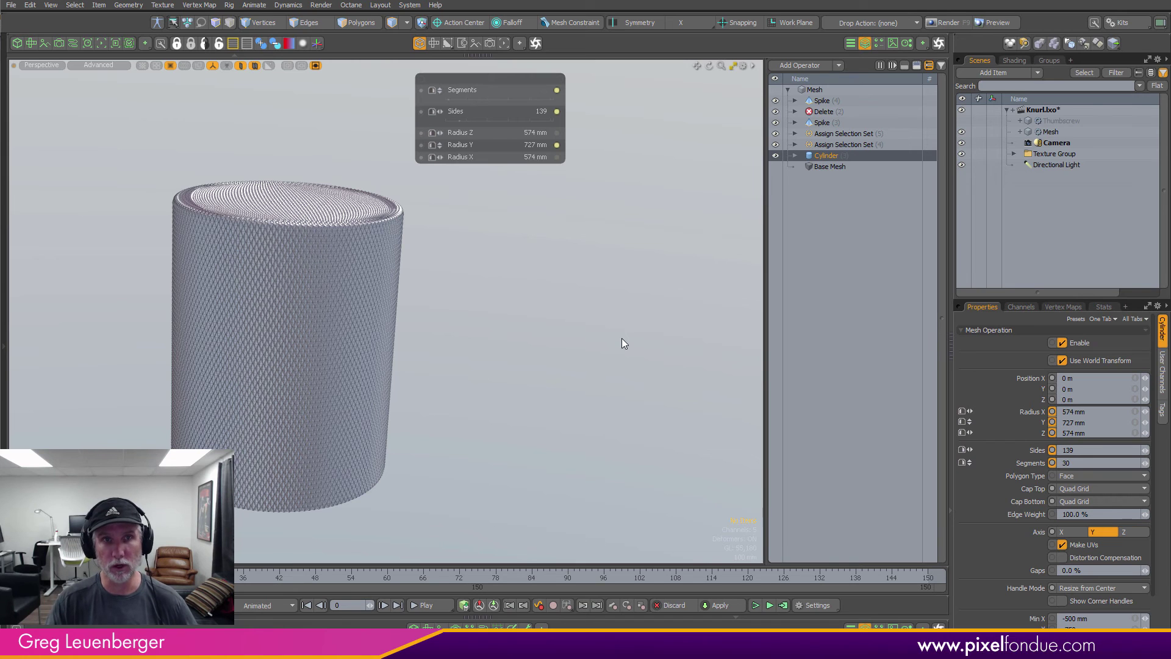
left_click_drag(287, 234, 341, 262, "alt")
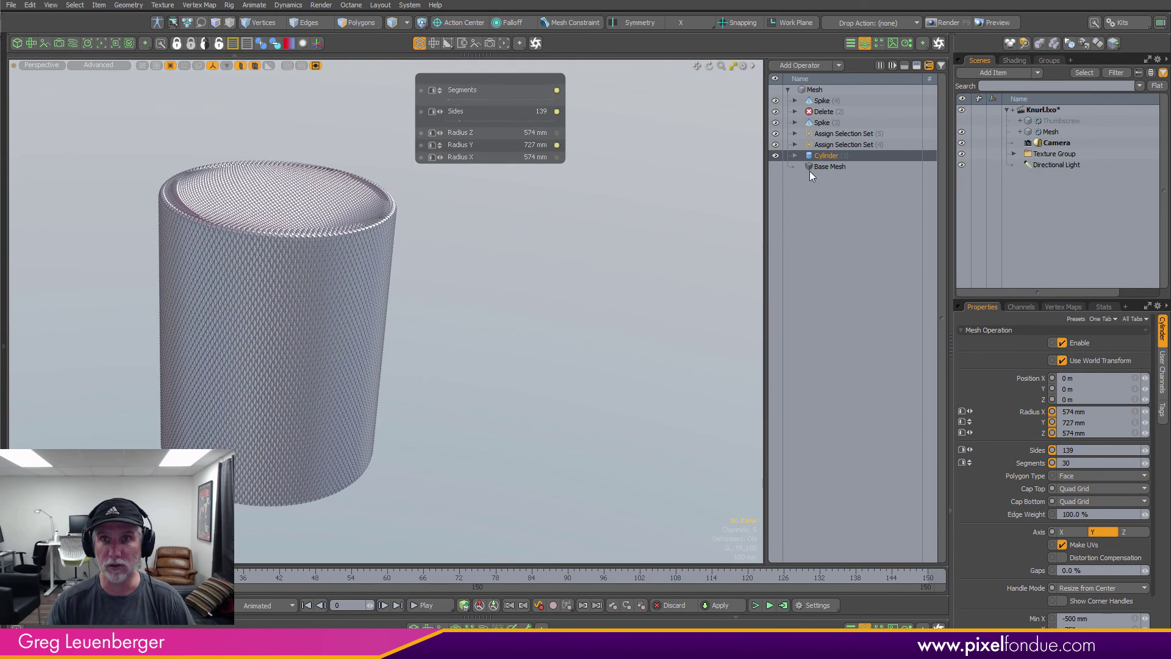
Turn off all operations above the Cylinder: both Assign Selection Sets, both Spikes and the Delete.
left_click(776, 144)
left_click_drag(777, 104, 776, 101)
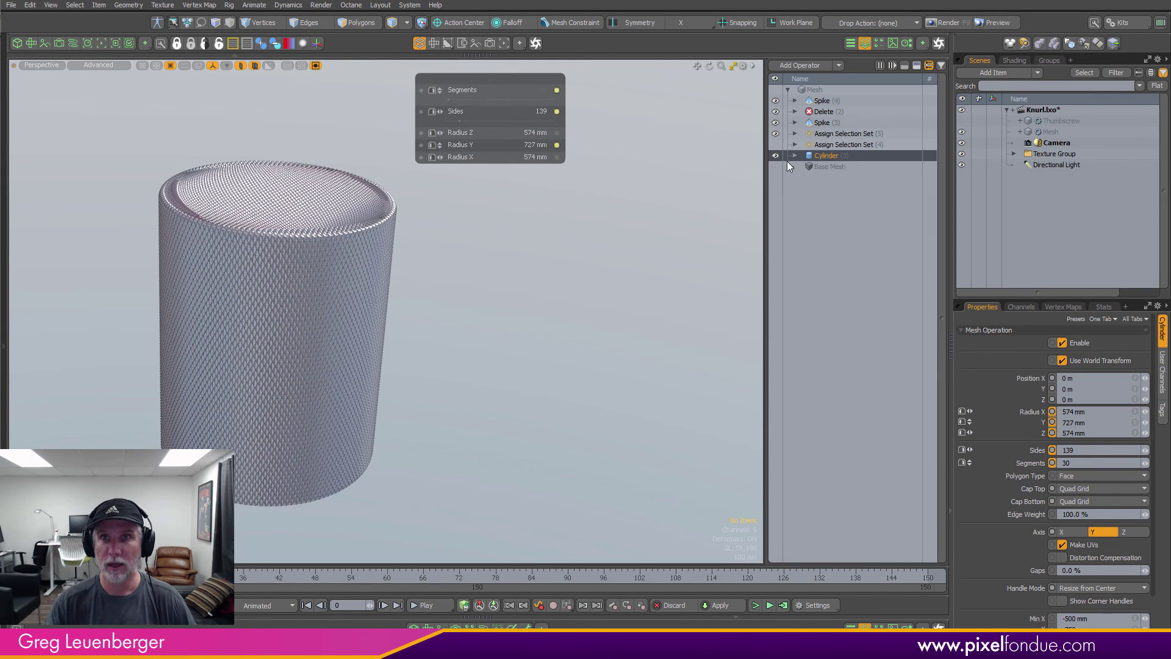
left_click_drag(322, 356, 381, 298, "ctrl+alt")
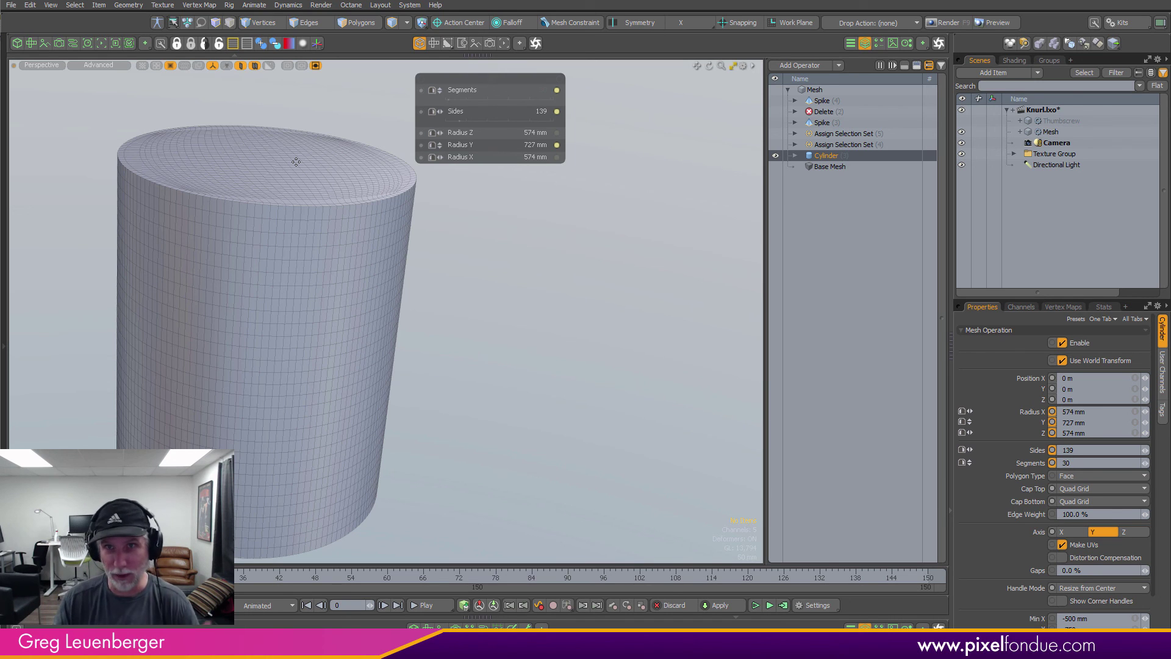
Browse the addable mesh operations by category, ending with the Polygon operations.
left_click(802, 65)
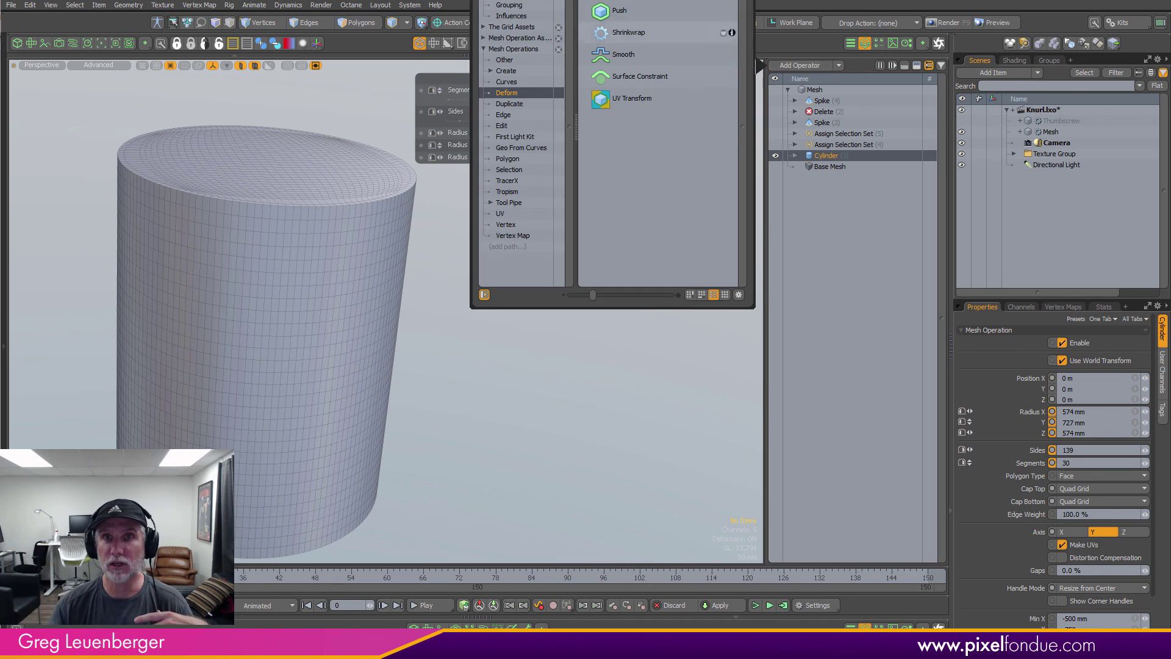
left_click(467, 275)
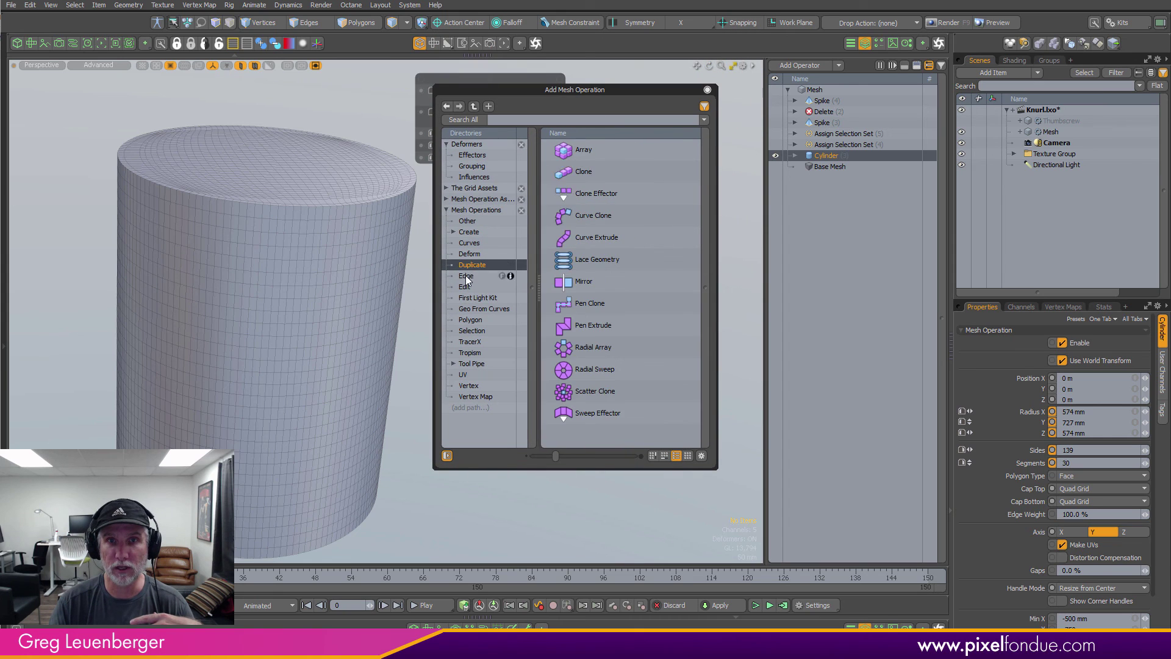
left_click(466, 286)
left_click(478, 298)
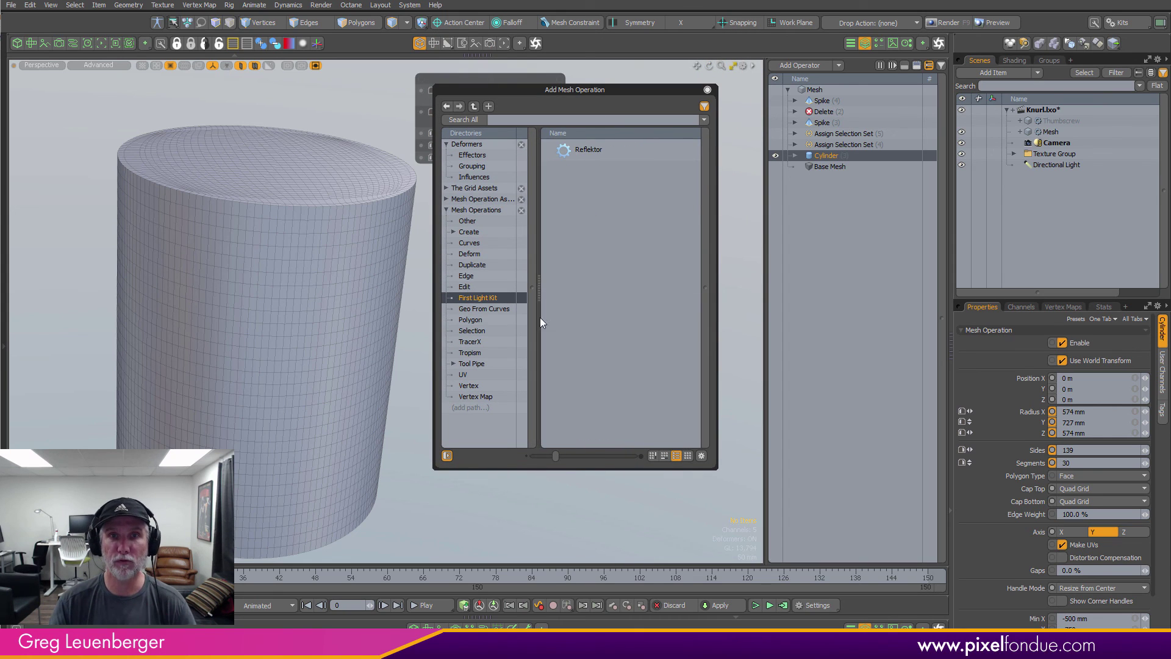
left_click(471, 320)
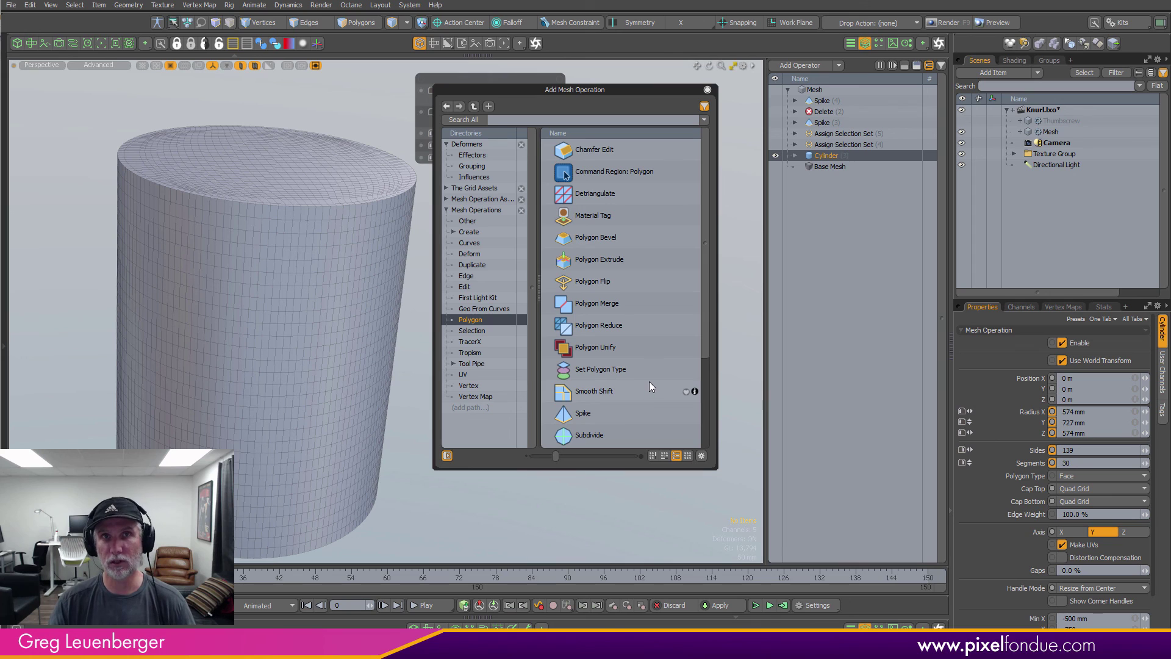